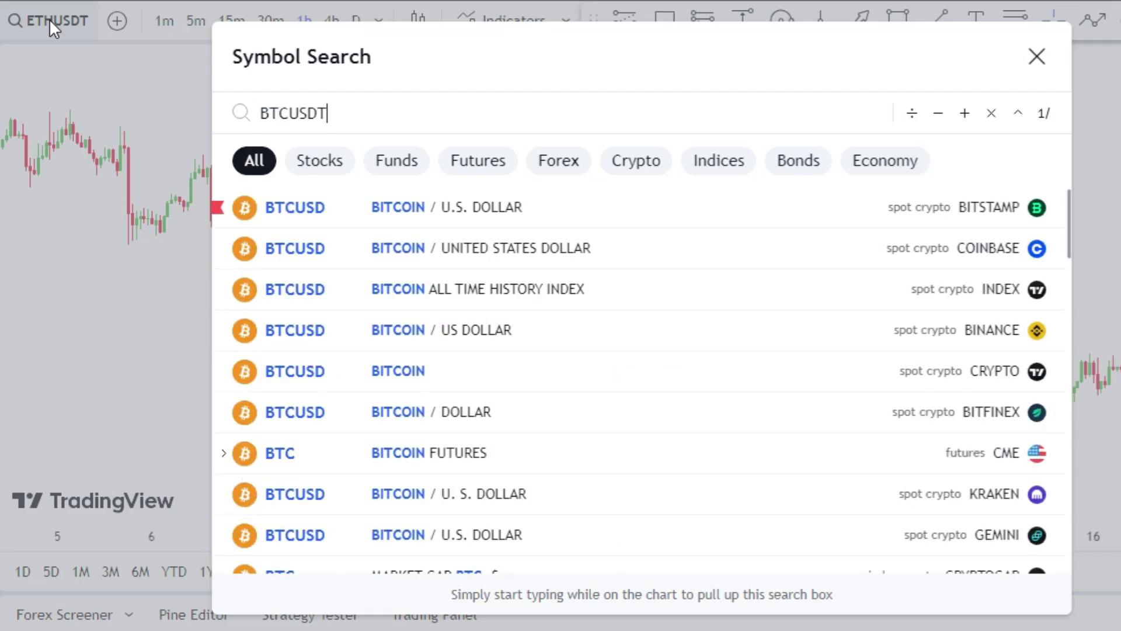
- Switch the chart symbol from the search results to BTCUSDT
left_click(501, 217)
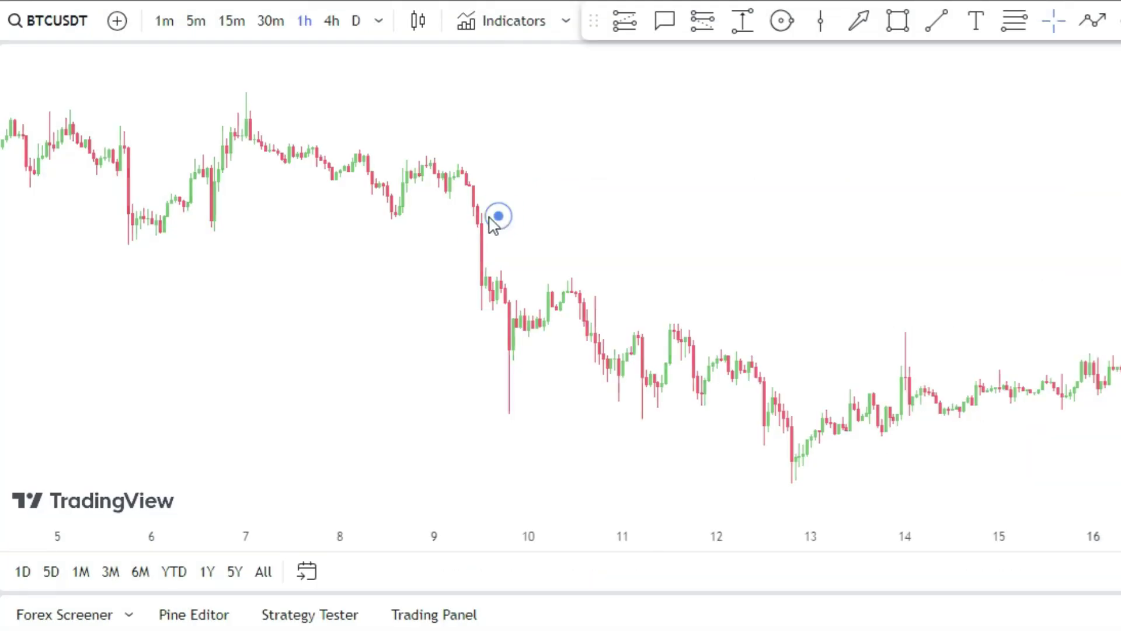
left_click_drag(307, 275, 954, 237)
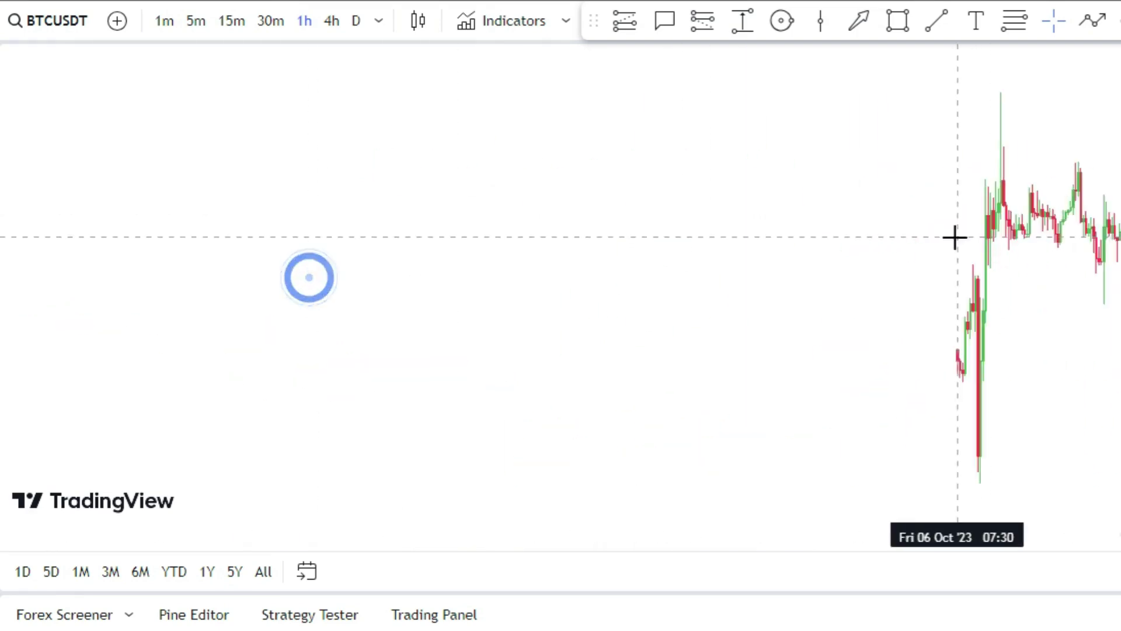
scroll(834, 283, "up", 4)
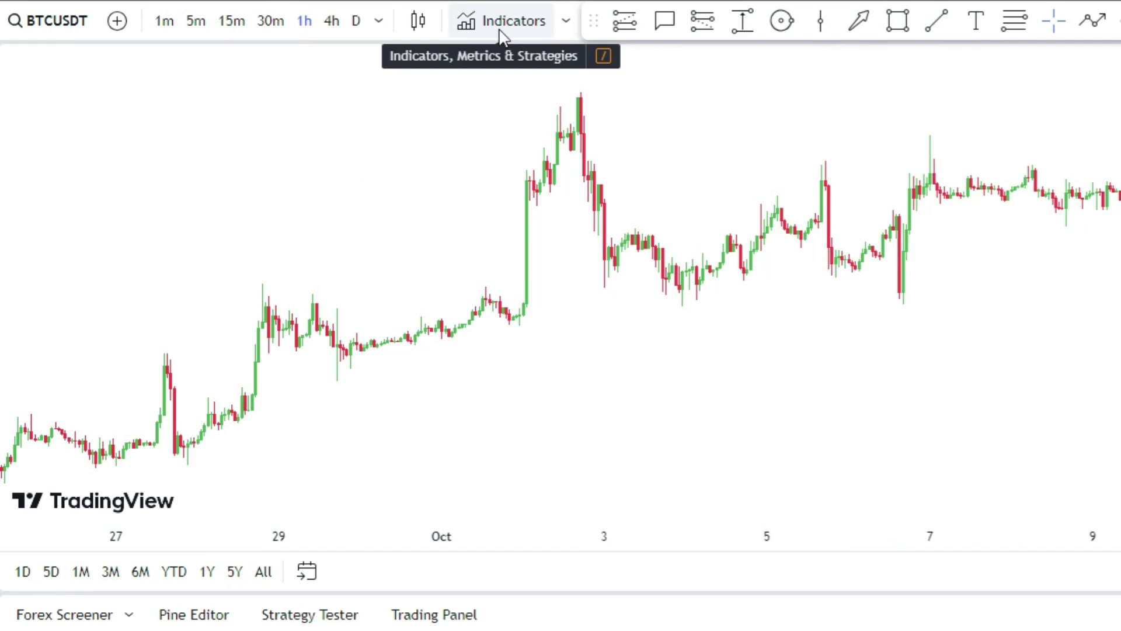
- Search the indicators for RMI TREND SNIPER and add RMI Trend Sniper to the chart
left_click(500, 30)
left_click(543, 103)
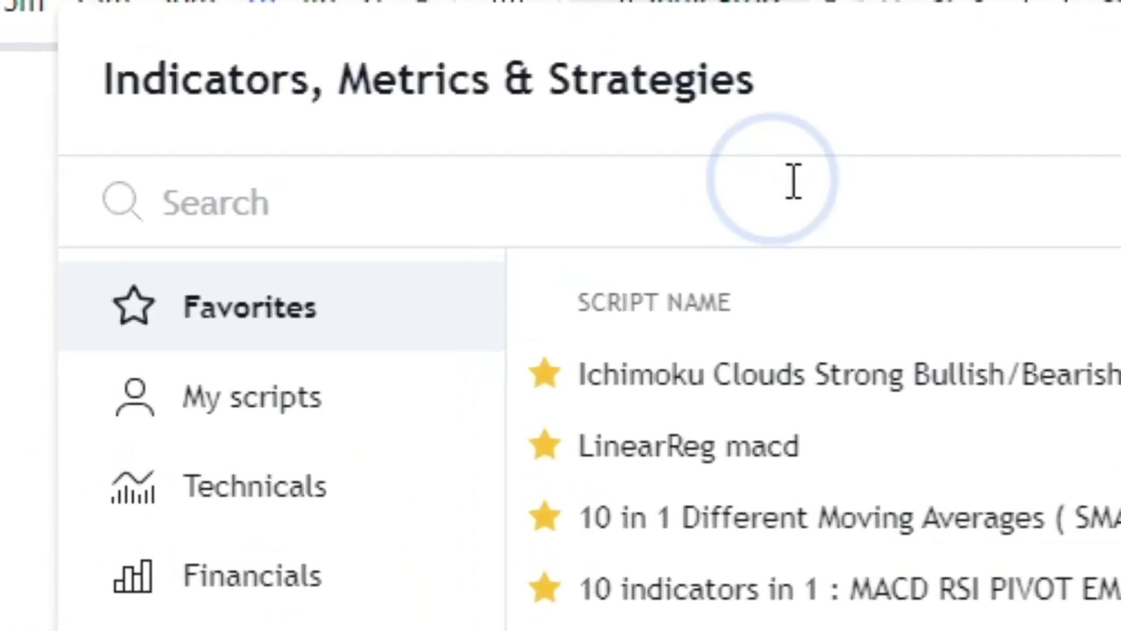
type("RMI")
type(" TREND SNIPER")
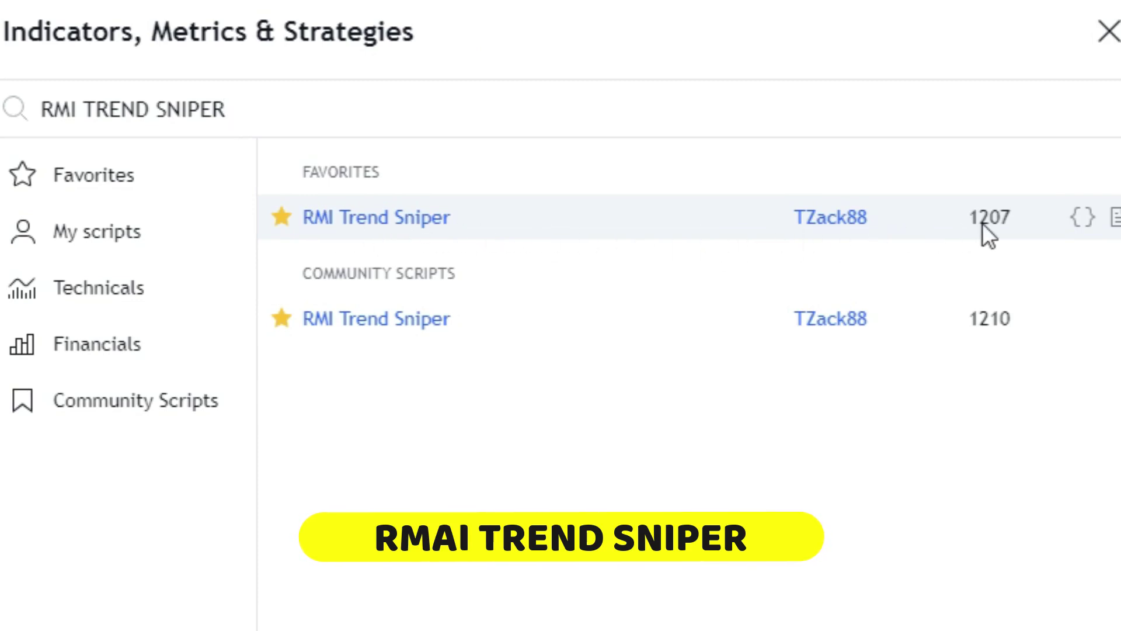
left_click(425, 225)
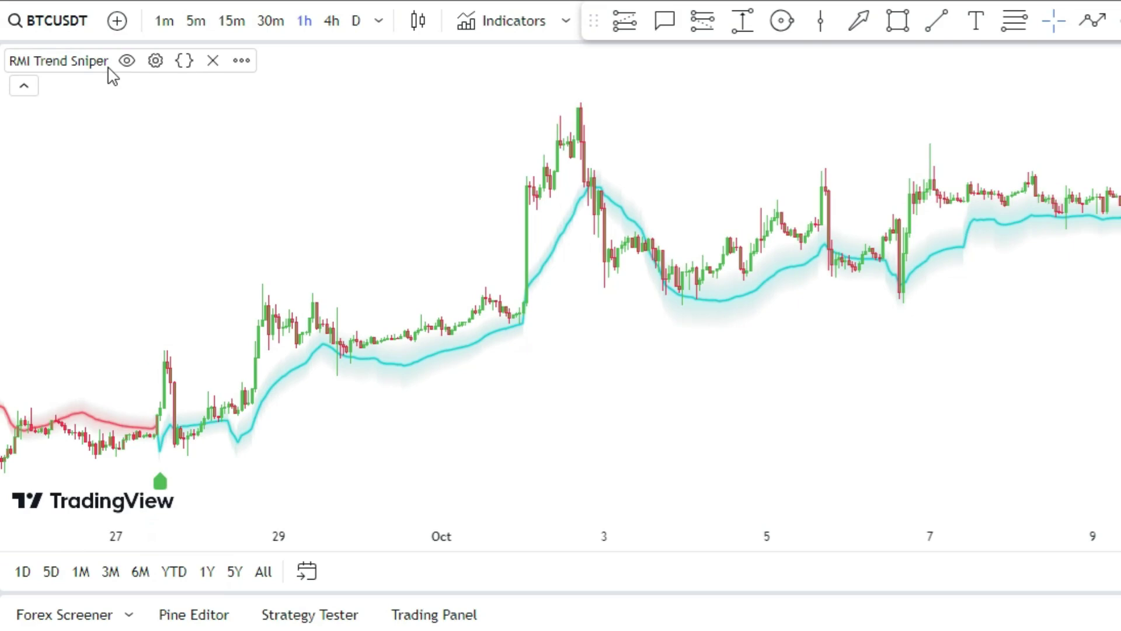
- In the RMI Trend Sniper input settings, set the RMI Length to 7
left_click(156, 61)
left_click(488, 105)
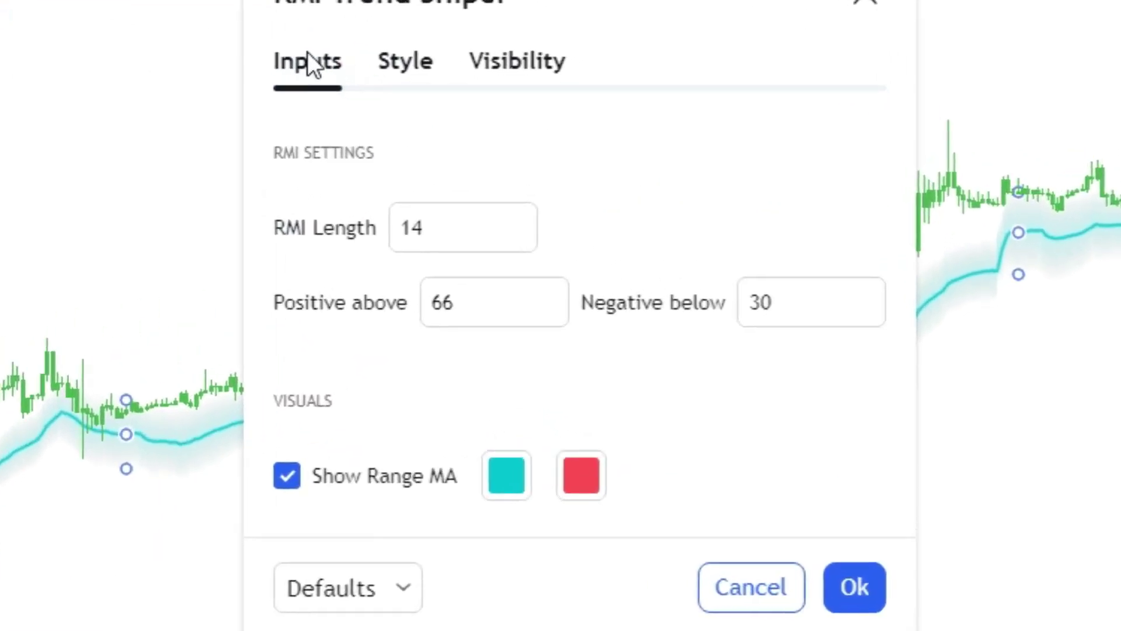
left_click(471, 237)
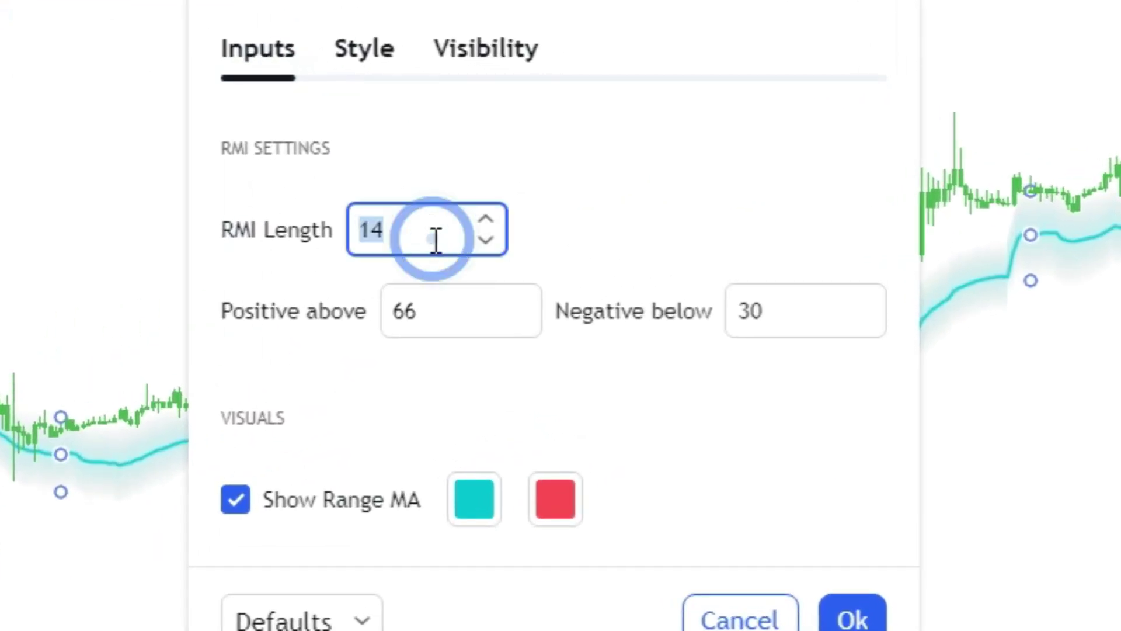
left_click(479, 241)
left_click(480, 241)
left_click(479, 241)
left_click(480, 242)
left_click(480, 241)
left_click(480, 241)
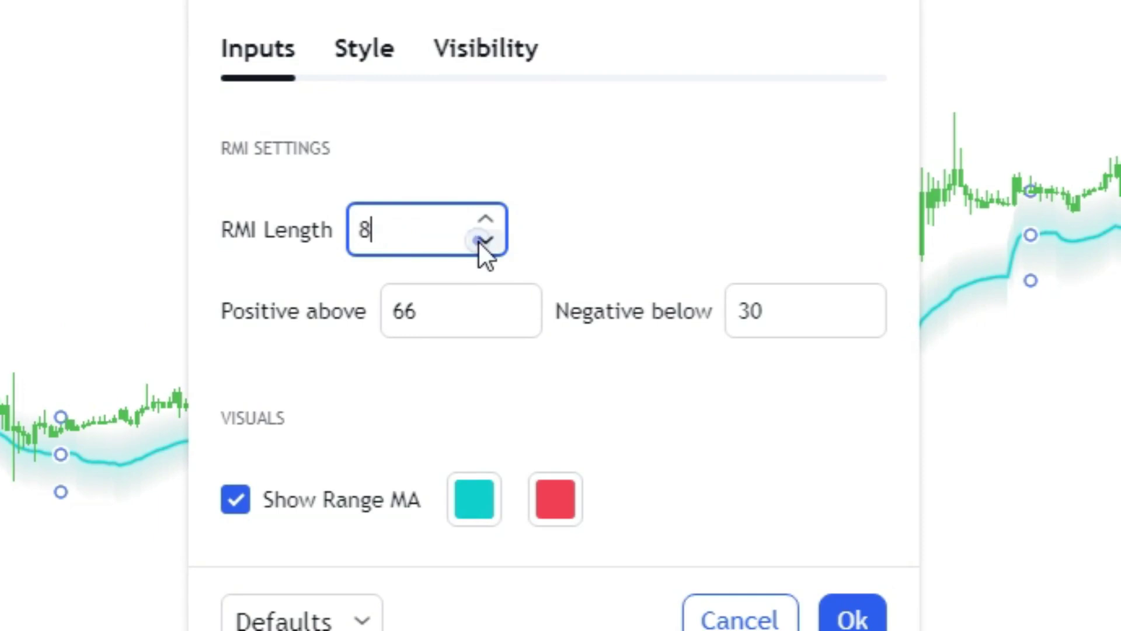
left_click(480, 242)
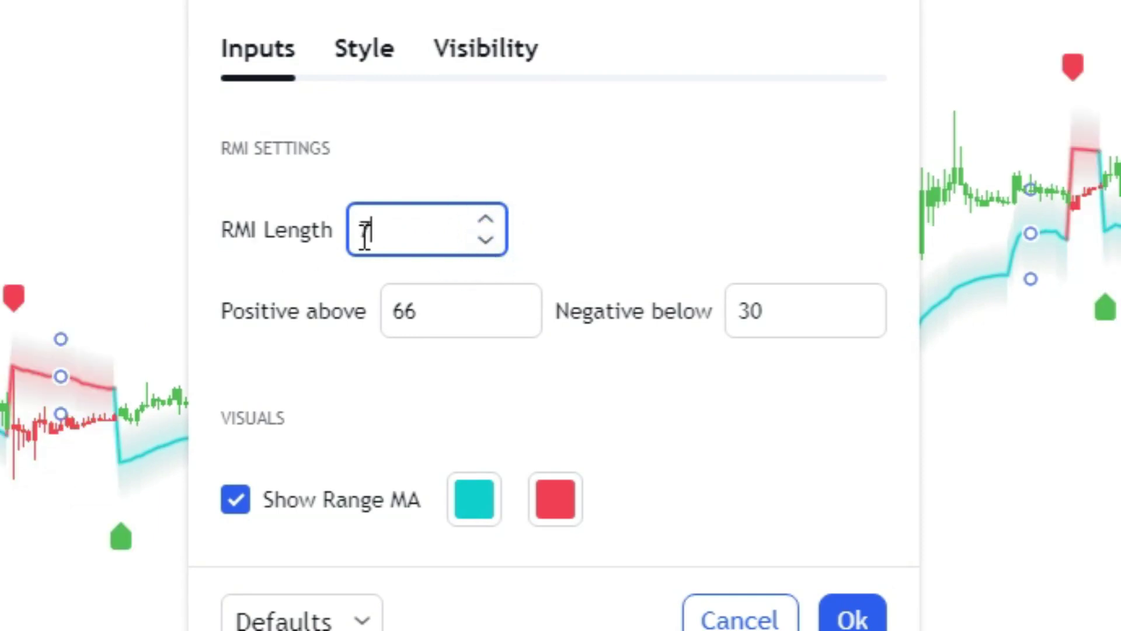
- Set the RMI Trend Sniper's Positive above value to 75
left_click(447, 320)
left_click(518, 301)
left_click(518, 302)
left_click(518, 301)
left_click(518, 301)
left_click(517, 302)
left_click(517, 301)
left_click(518, 301)
left_click(518, 302)
left_click(518, 302)
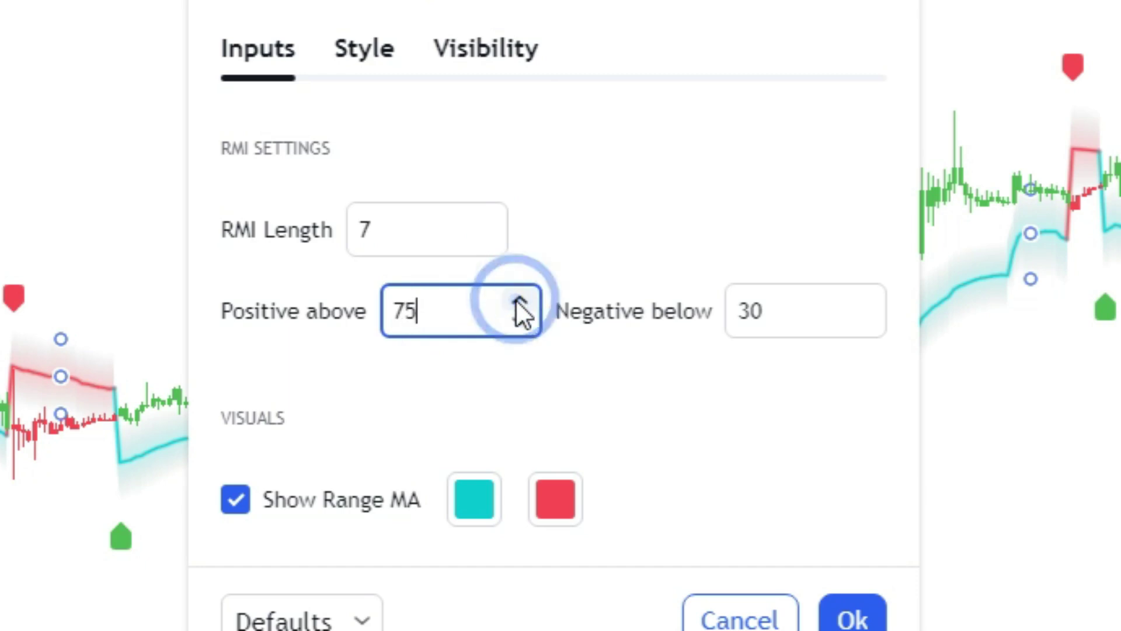
left_click(614, 387)
- Adjust the RMI Trend Sniper's Negative below value in single increments
left_click(868, 323)
left_click(868, 323)
left_click(868, 323)
left_click(867, 323)
left_click(868, 322)
left_click(868, 322)
left_click(862, 301)
left_click(823, 401)
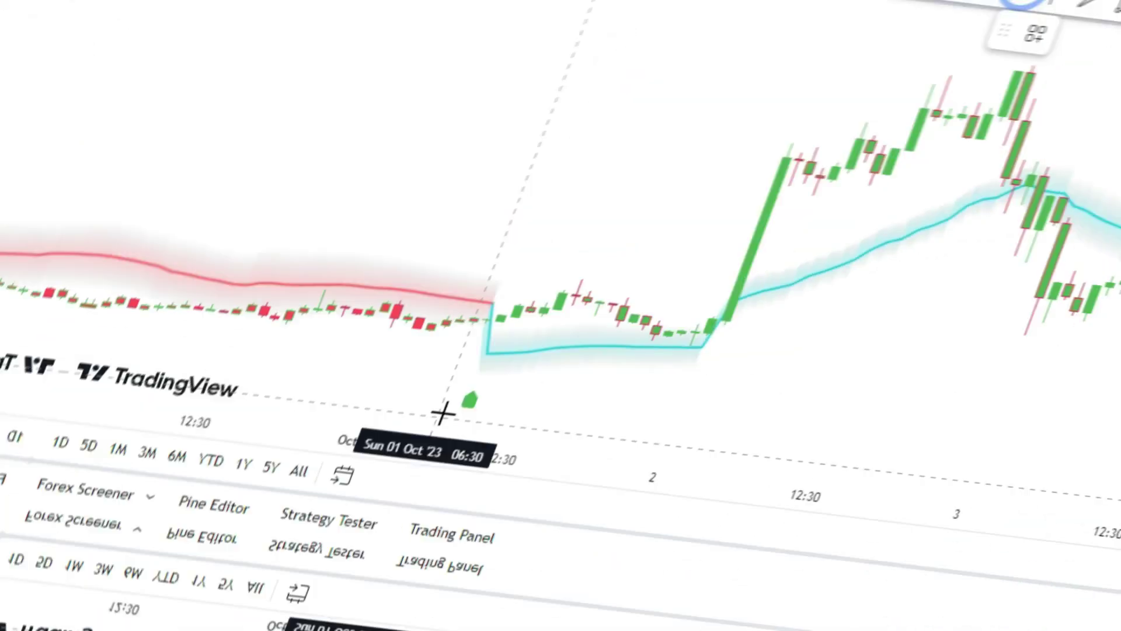
- Add a callout reading LONG SIGNAL at the green buy marker on 1 October and move its label closer to the marker
left_click(664, 20)
left_click(403, 484)
left_click(514, 469)
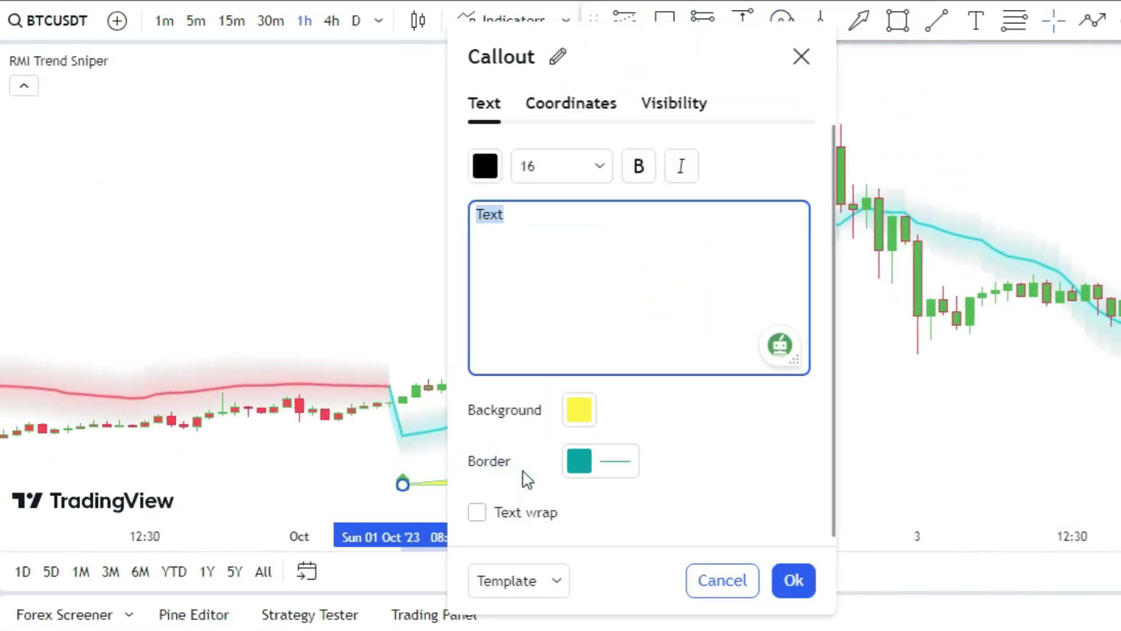
left_click(794, 579)
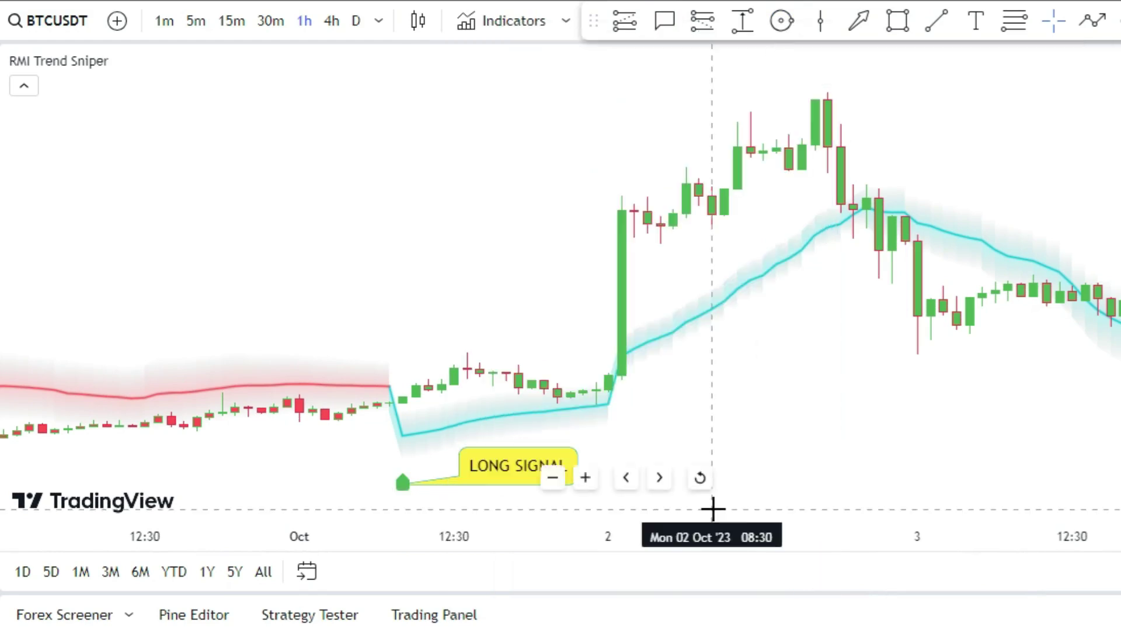
left_click(327, 472)
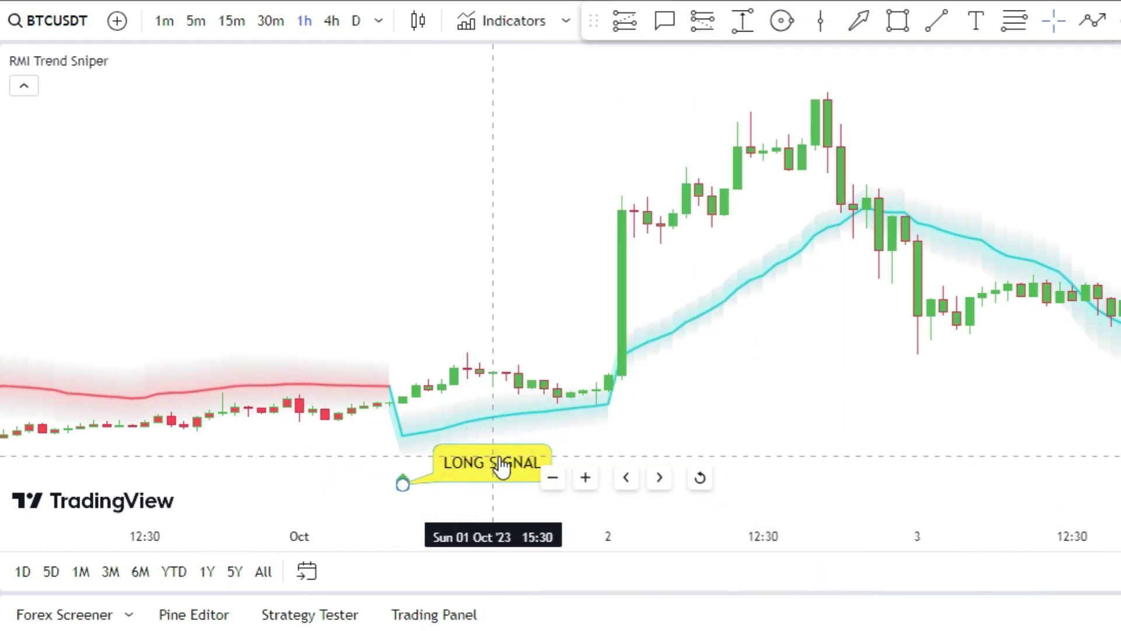
- Measure the price rise from the long signal candle to the following peak with the Price Range tool
left_click(742, 21)
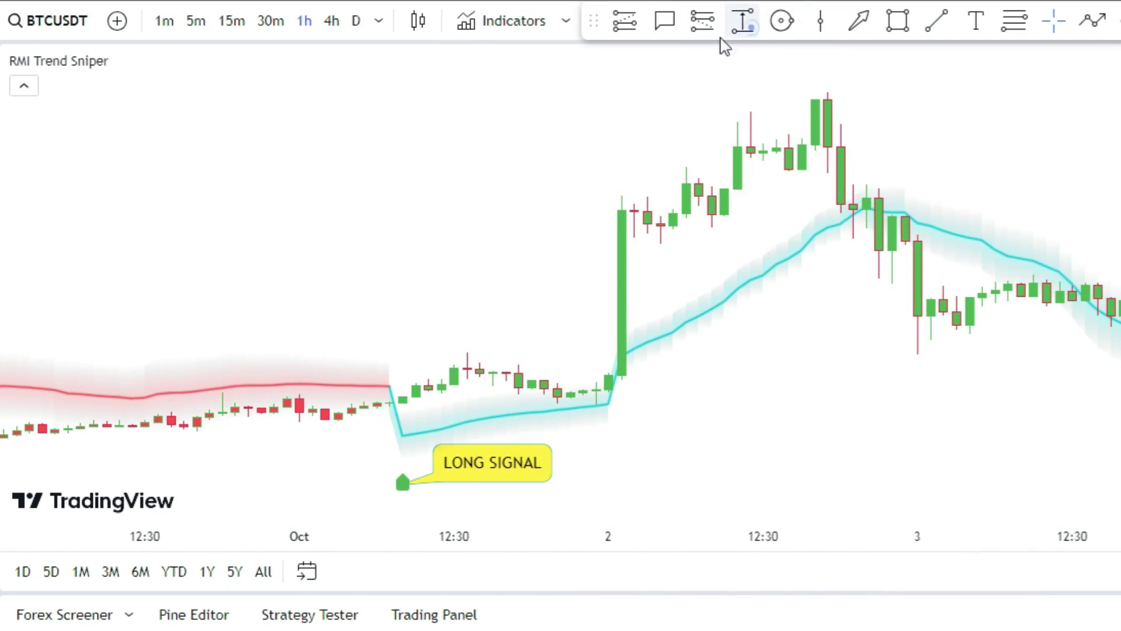
left_click(403, 392)
left_click(820, 109)
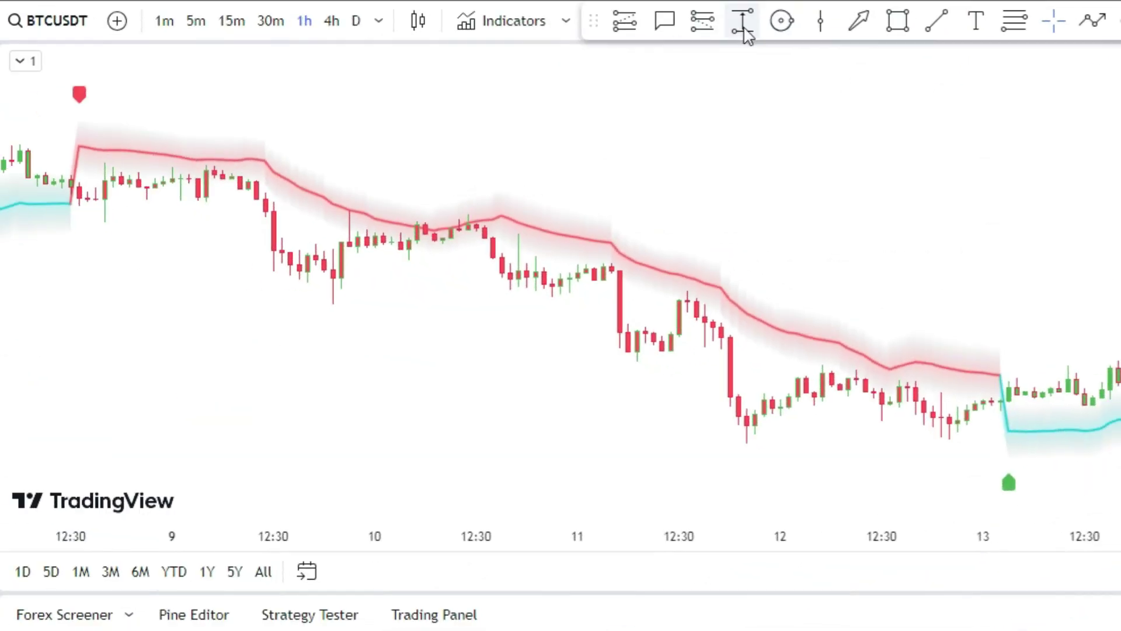
- Measure a downward price move on the chart with a second price range
left_click(742, 23)
left_click(79, 197)
left_click(755, 429)
left_click(868, 277)
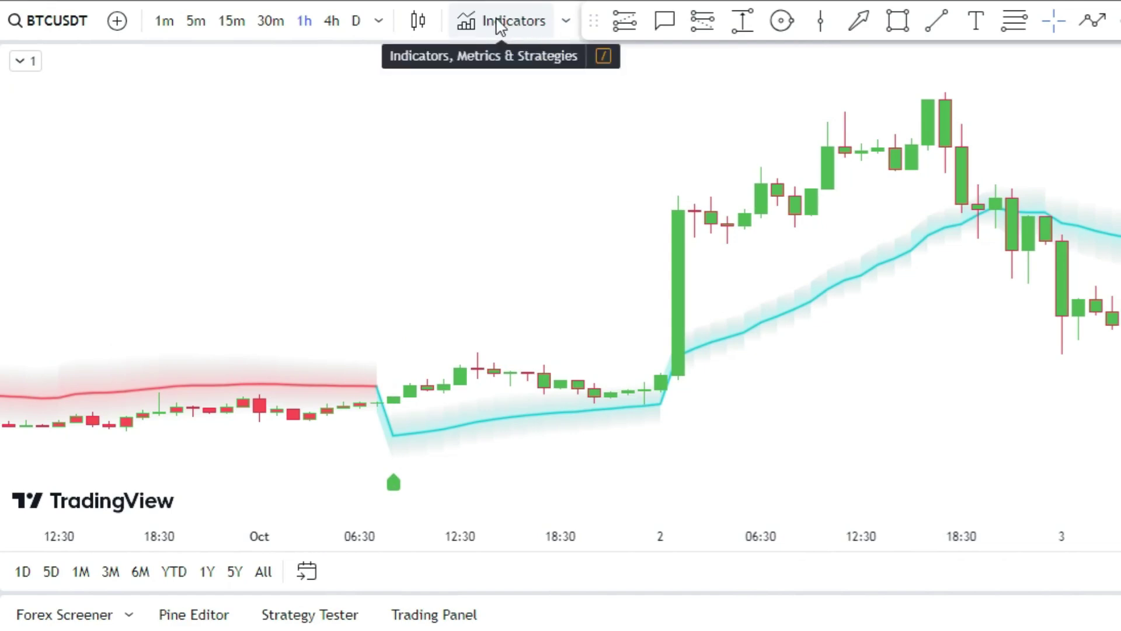
- Search the indicators for ADX DMI HISTOGRAM and add ADX Histogram with DI lines to the chart
left_click(510, 31)
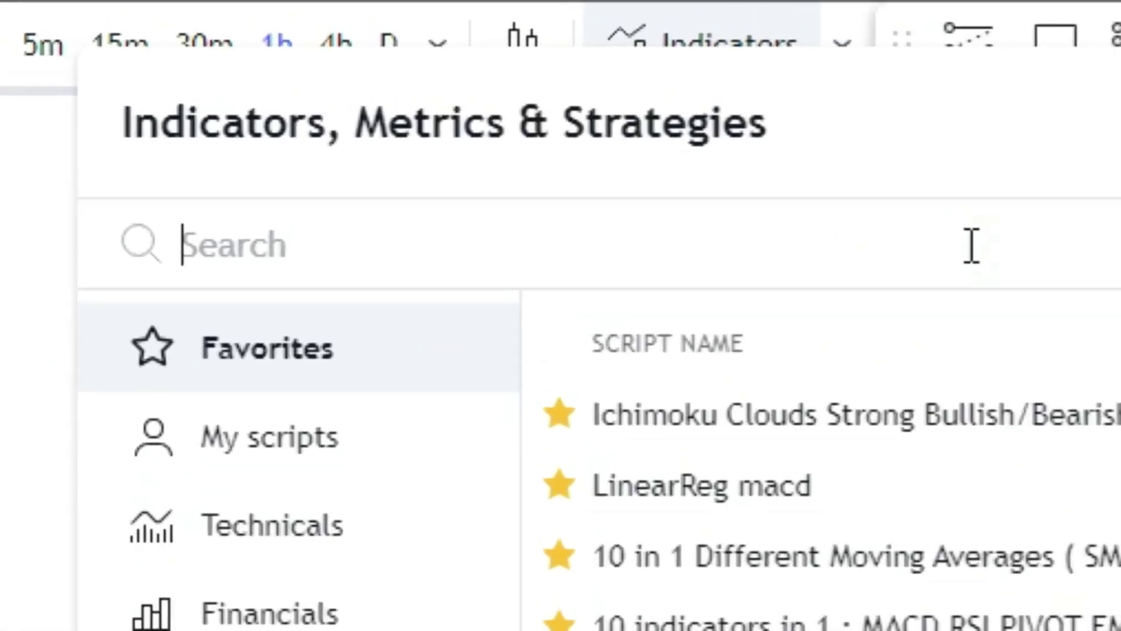
type("ADX")
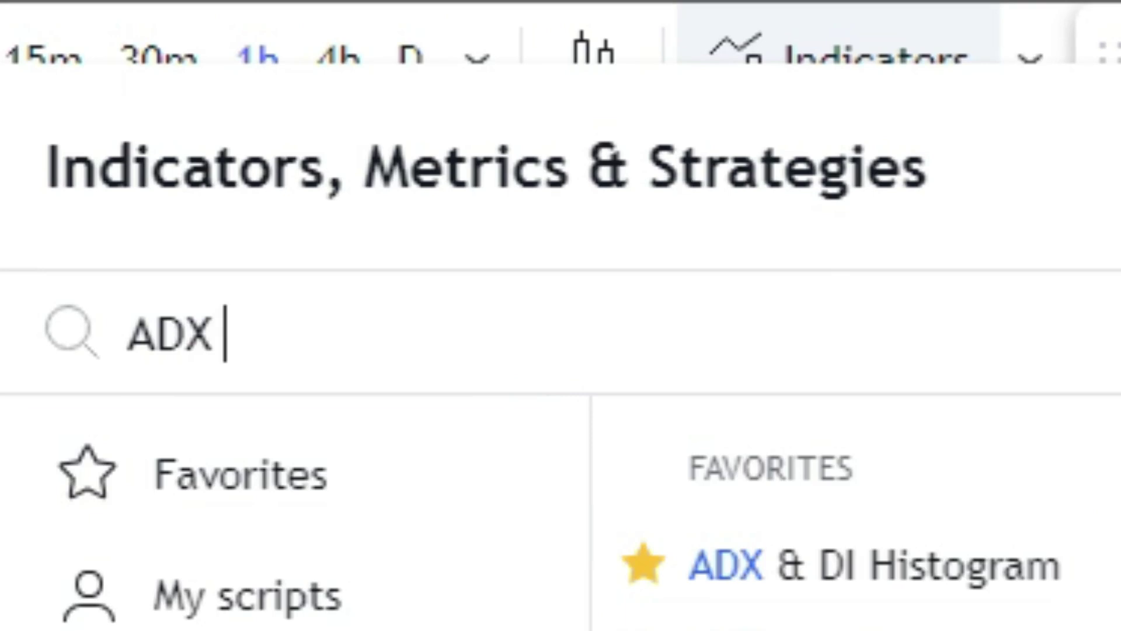
type(" DMI ")
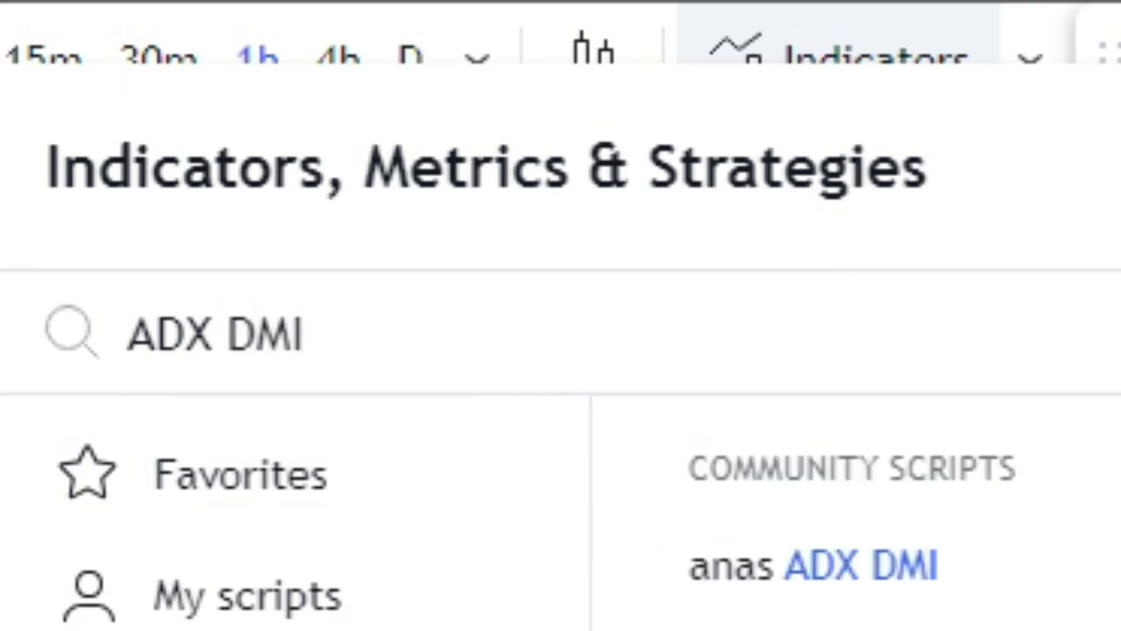
type("HISTO")
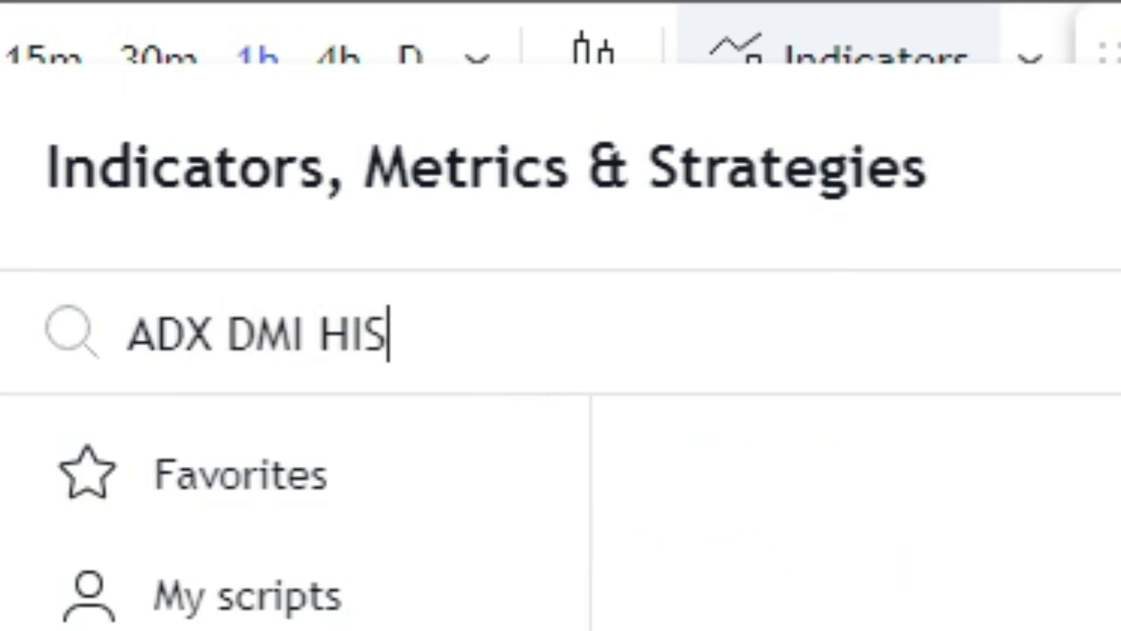
type("GRAM")
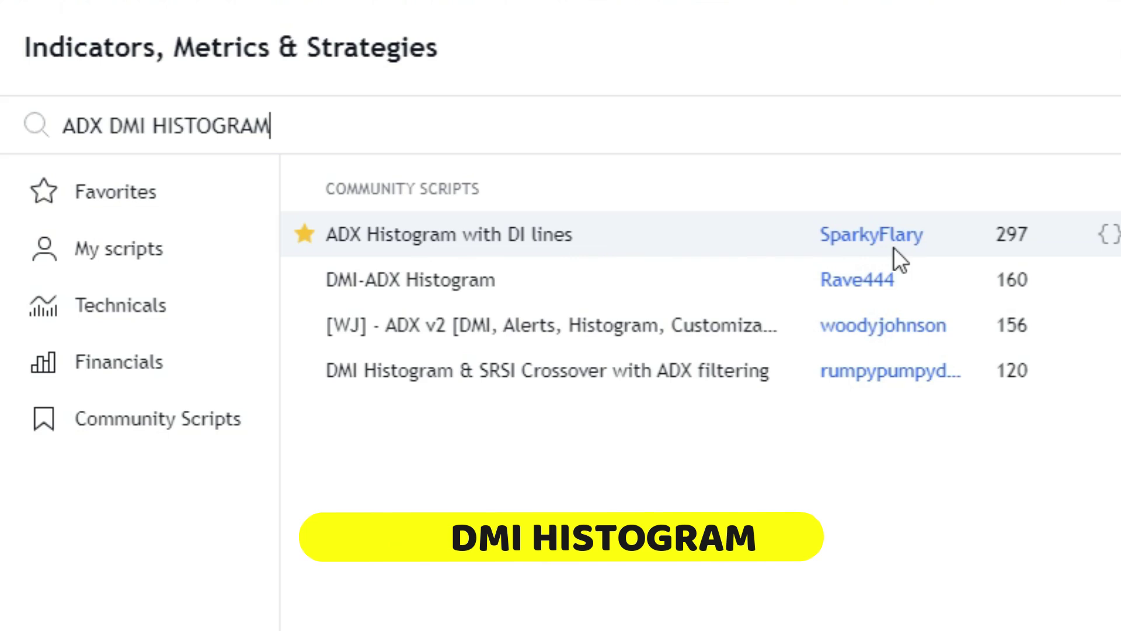
left_click(845, 247)
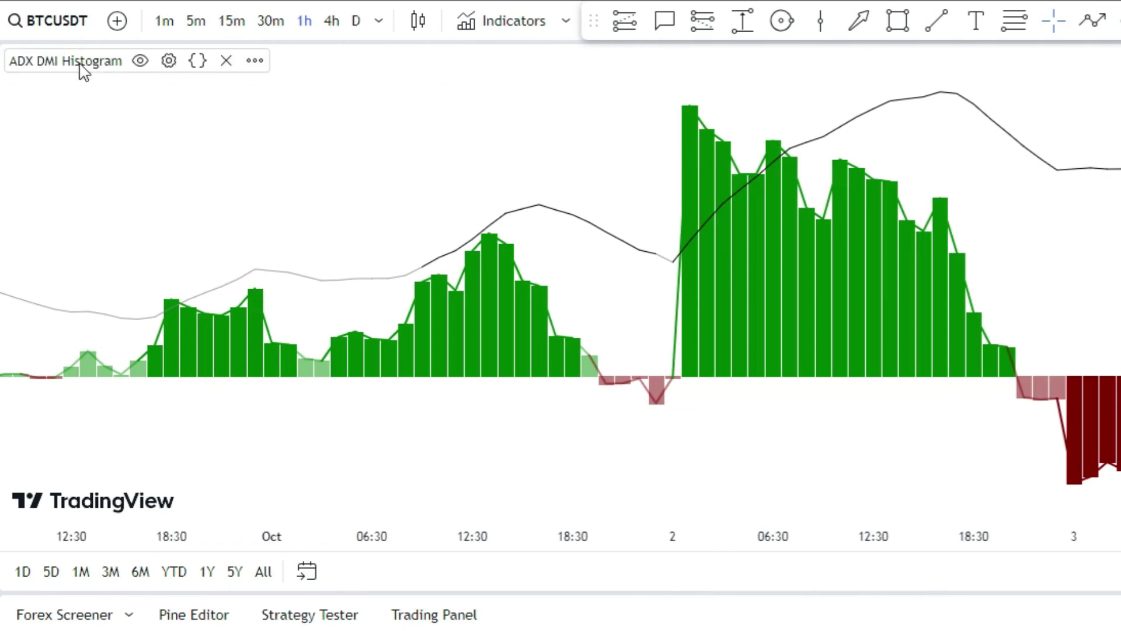
- In the ADX DMI Histogram input settings, set the ADX DI length to 45
left_click(168, 61)
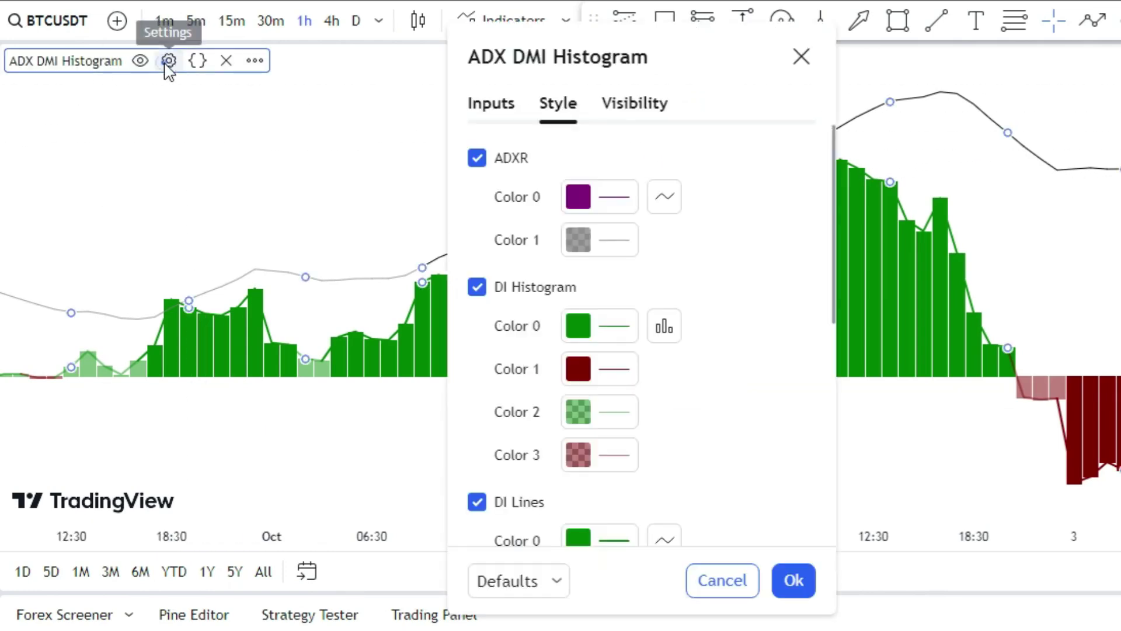
left_click(486, 111)
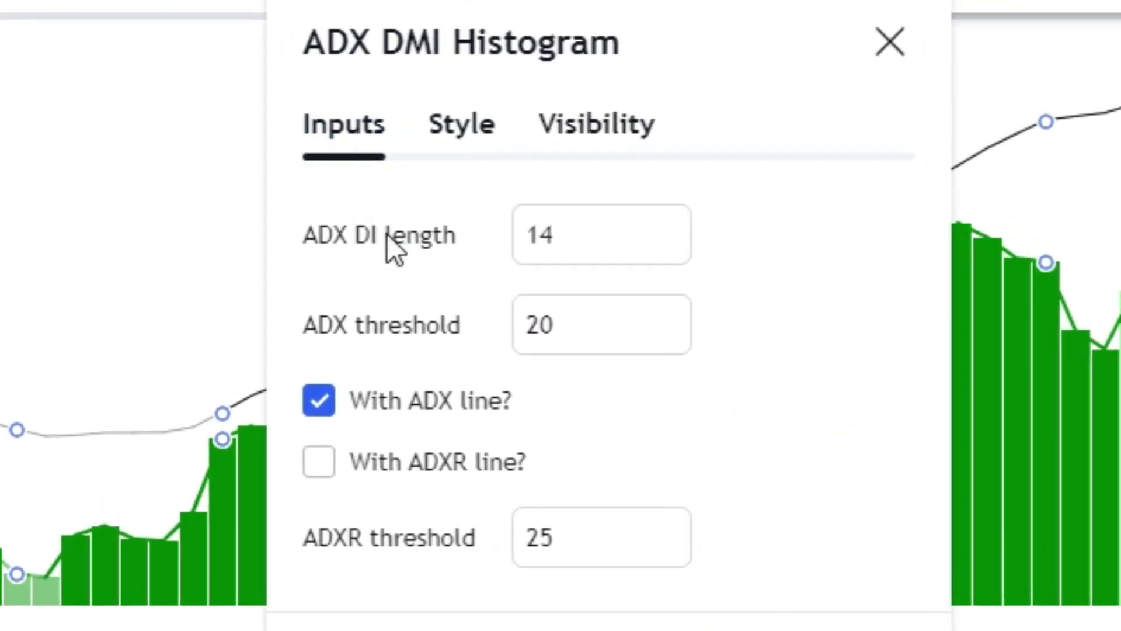
left_click(593, 238)
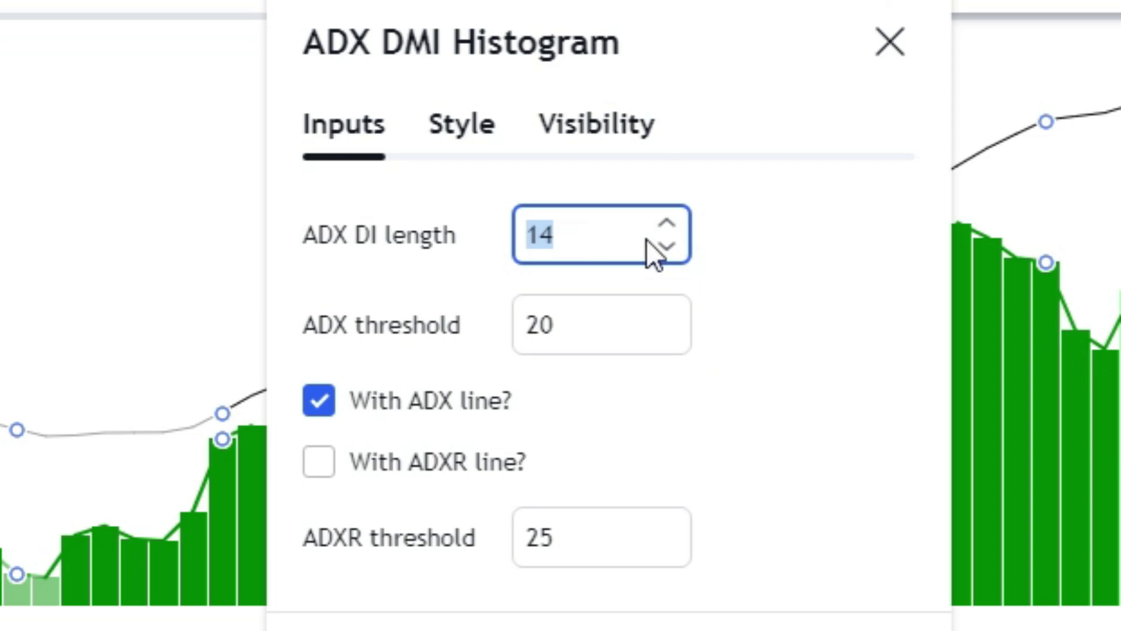
type("45")
left_click(779, 243)
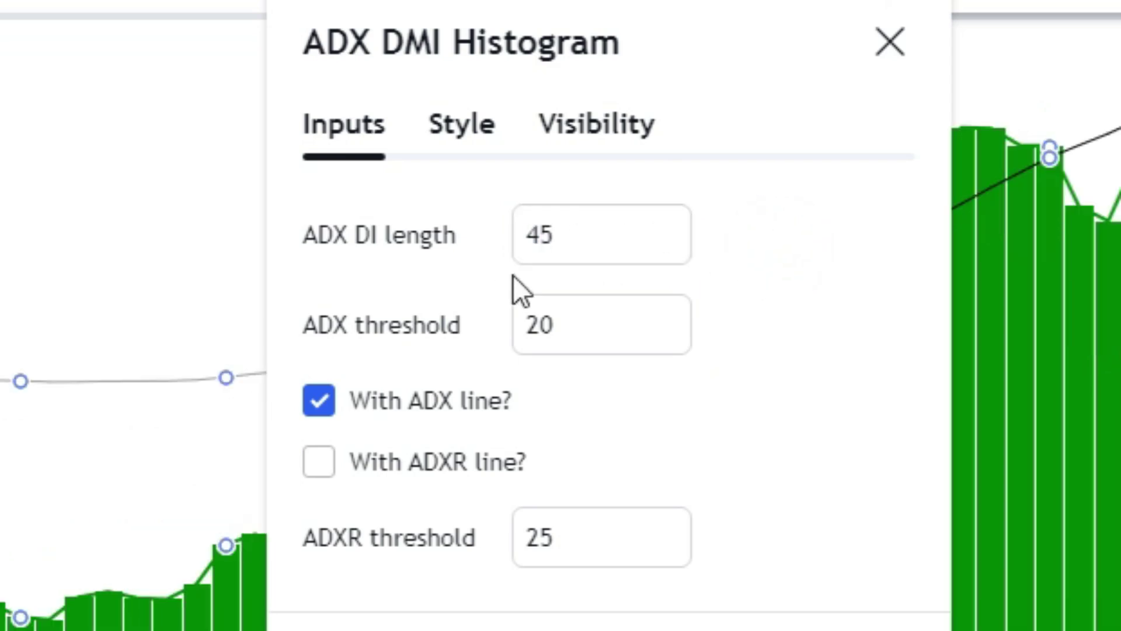
left_click(748, 278)
- Set the ADX DMI Histogram's ADX threshold to 90
left_click(592, 331)
type("90")
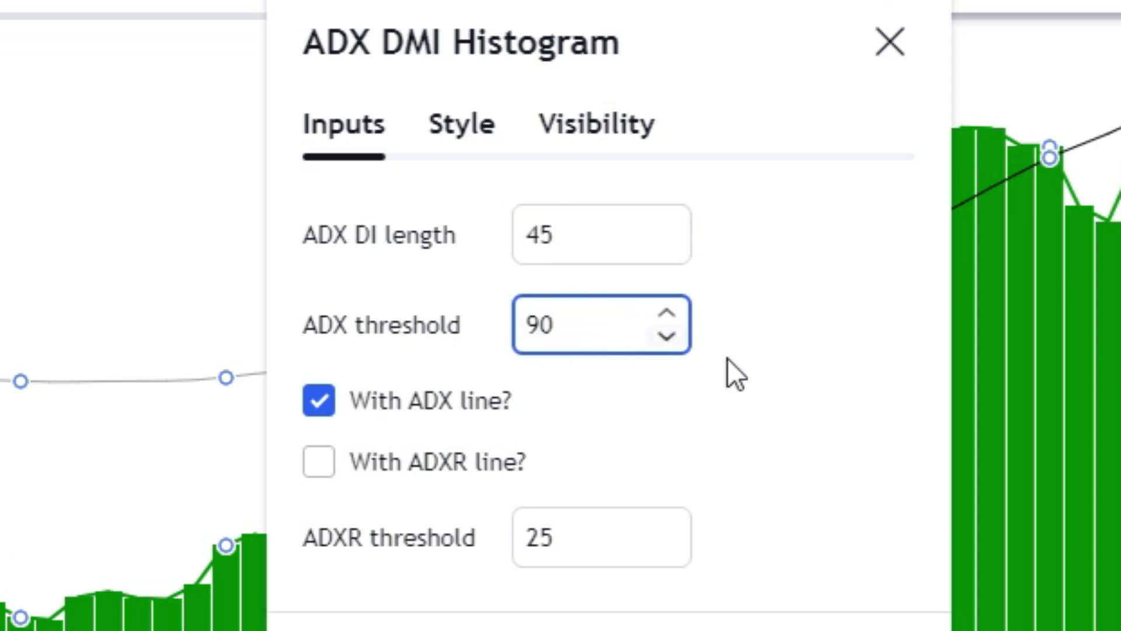
left_click(789, 362)
left_click(733, 360)
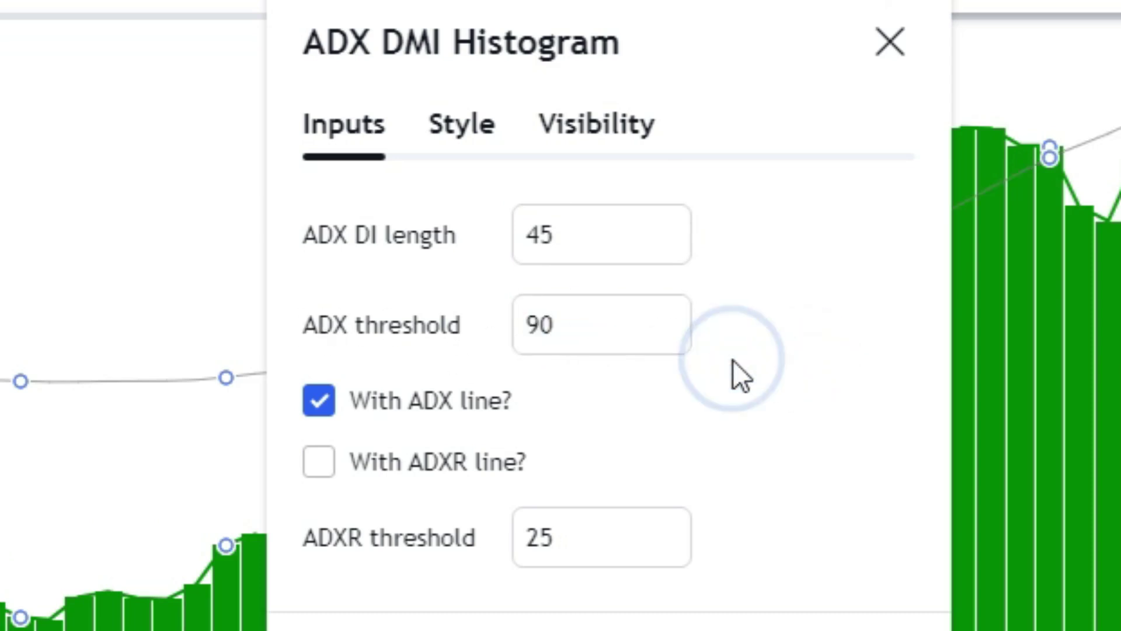
- In the ADX DMI Histogram's style settings, change the DI Histogram's Color 0 to the lighter green
left_click(460, 125)
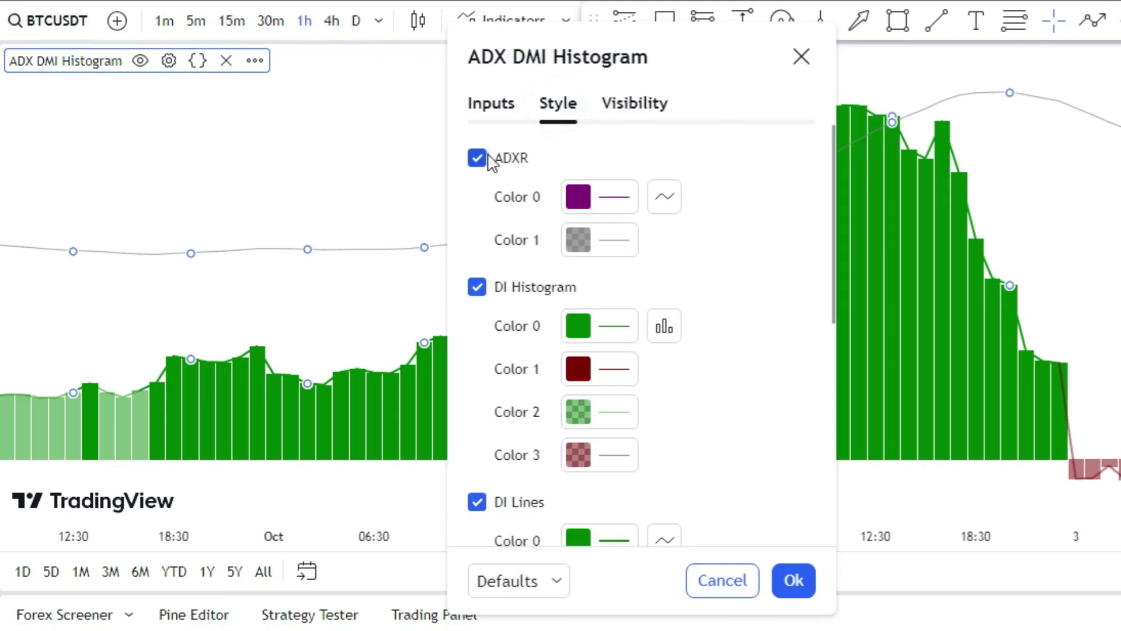
scroll(713, 243, "down", 3)
left_click(584, 225)
left_click(653, 276)
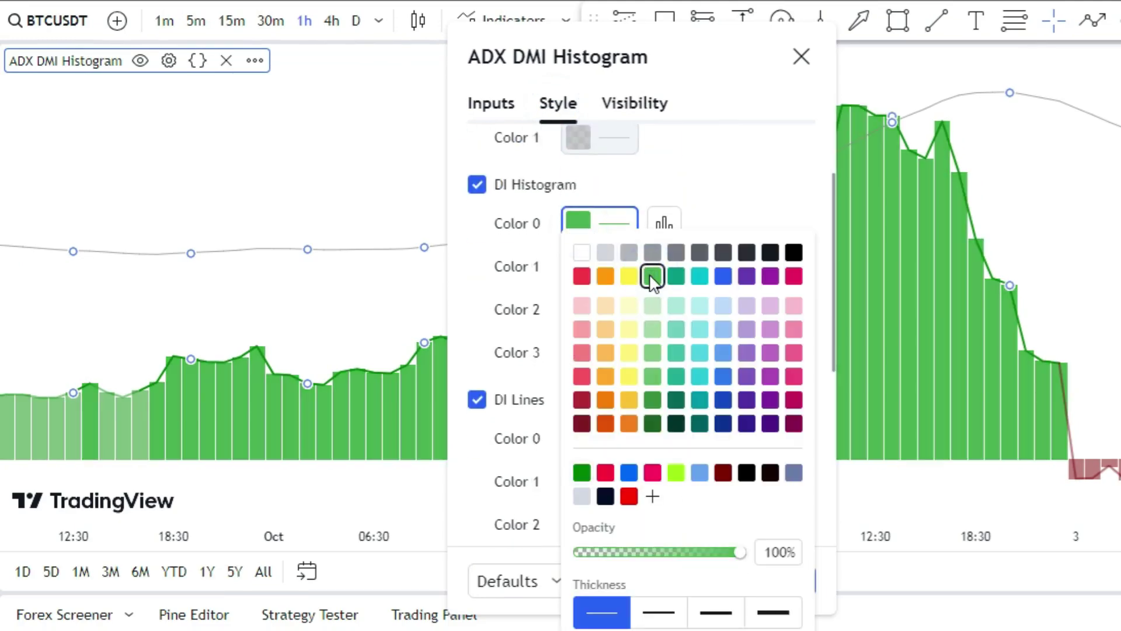
left_click(741, 171)
- Change the DI Histogram's Color 1 and Color 3 to the bright red custom colour
left_click(611, 268)
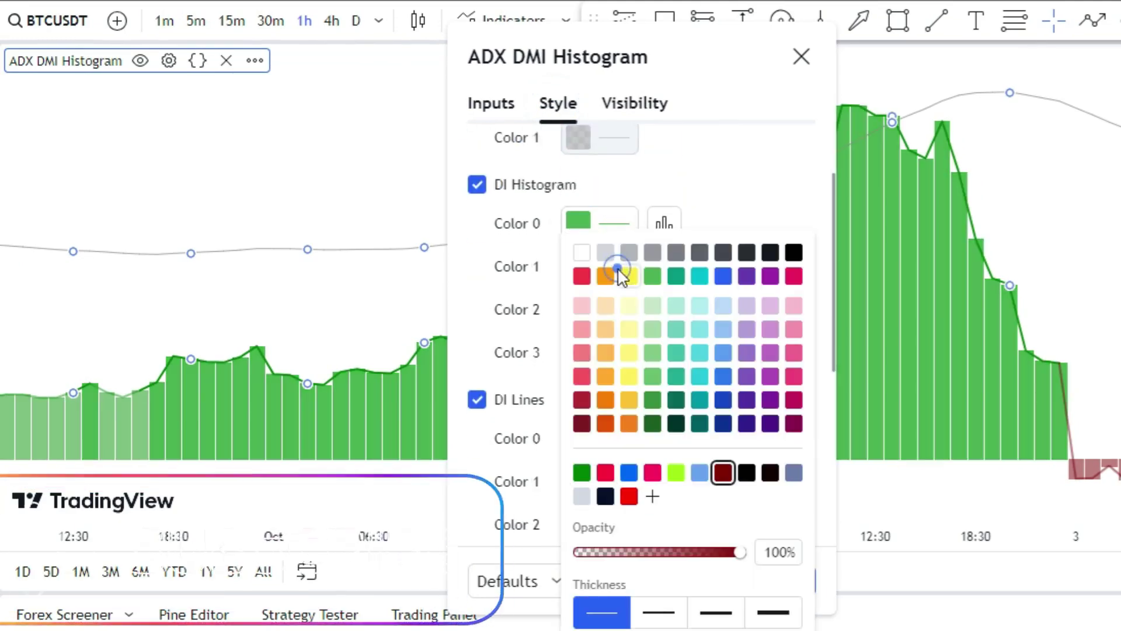
left_click(628, 496)
left_click(726, 168)
left_click(580, 313)
left_click(774, 213)
left_click(602, 358)
left_click(630, 495)
left_click(769, 195)
- Hide the ADXR, DI Lines and ADX plots so only the DI Histogram is displayed
scroll(759, 228, "down", 2)
left_click(523, 294)
scroll(532, 315, "down", 2)
left_click(507, 410)
scroll(537, 395, "down", 2)
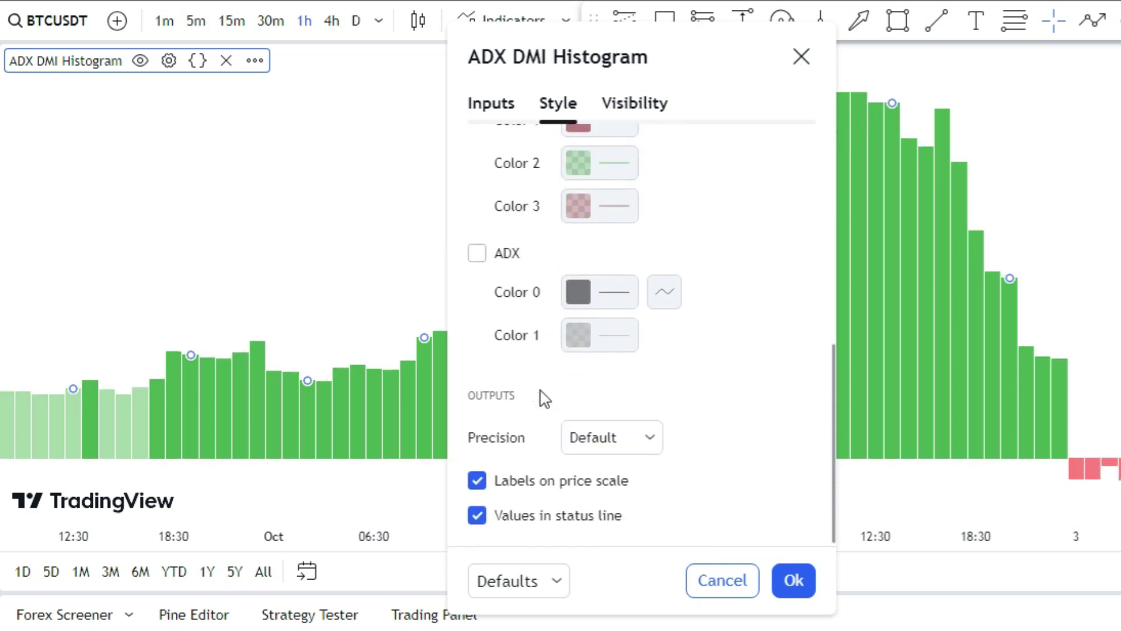
- Set the DI Histogram's plot style to Columns in the ADX DMI Histogram settings
scroll(541, 398, "up", 6)
left_click(664, 323)
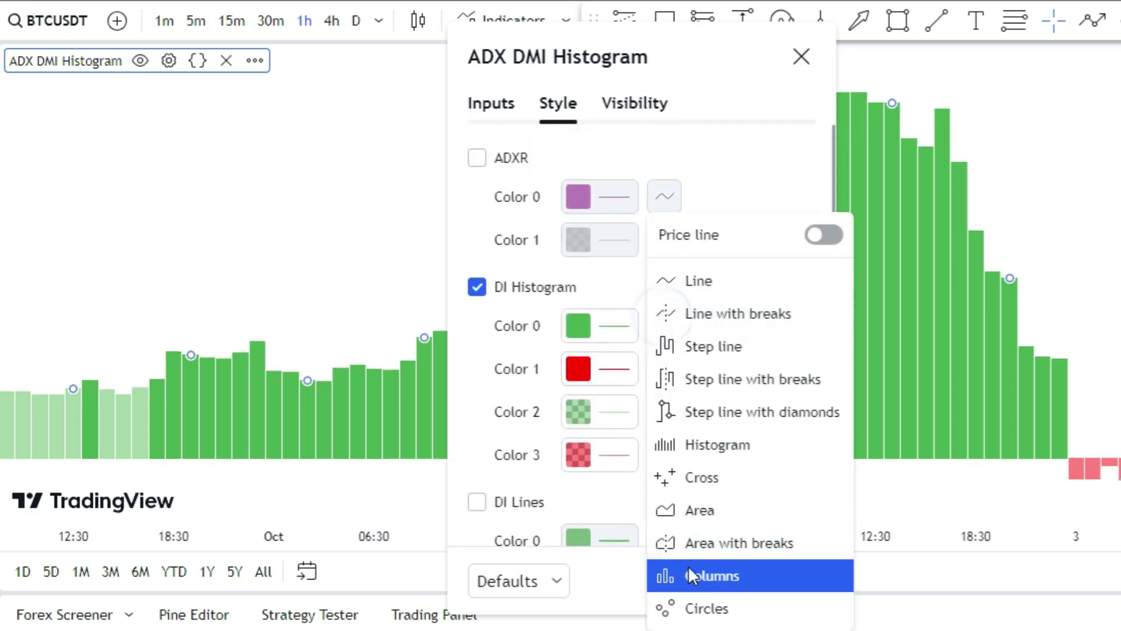
left_click(744, 588)
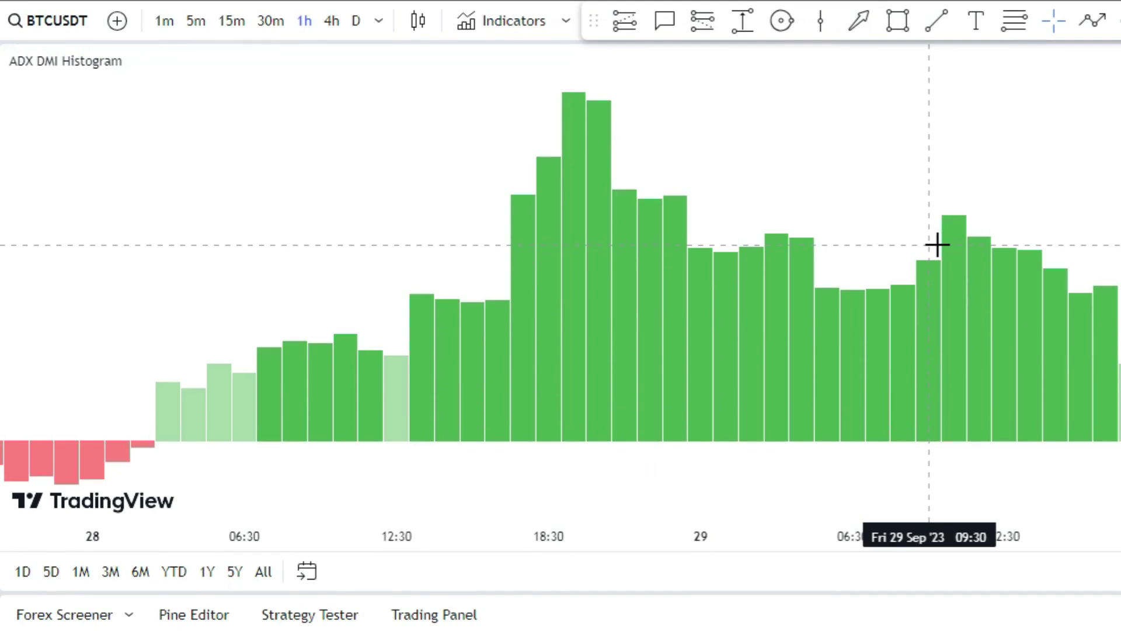
- Add a callout reading "BUY SIGNAL CONFIRMATION" pointing to the dark green bar just before 18:30 on 28 Sep, and adjust its placement
left_click(663, 20)
left_click(518, 199)
left_click(470, 135)
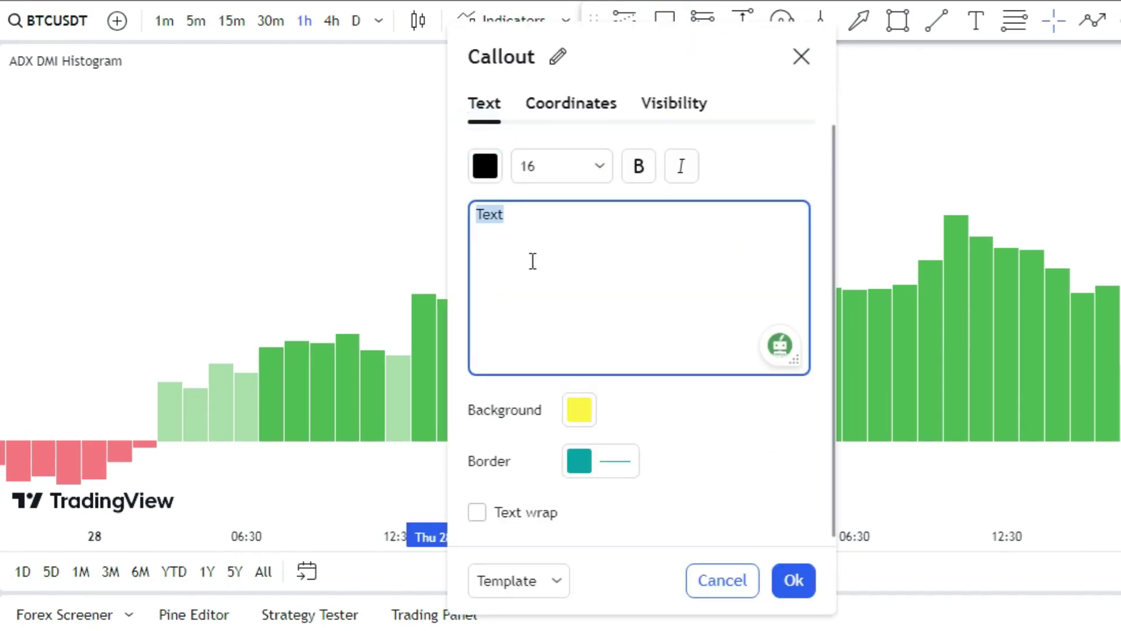
type("BUY SIGNAL CONFIRMATION")
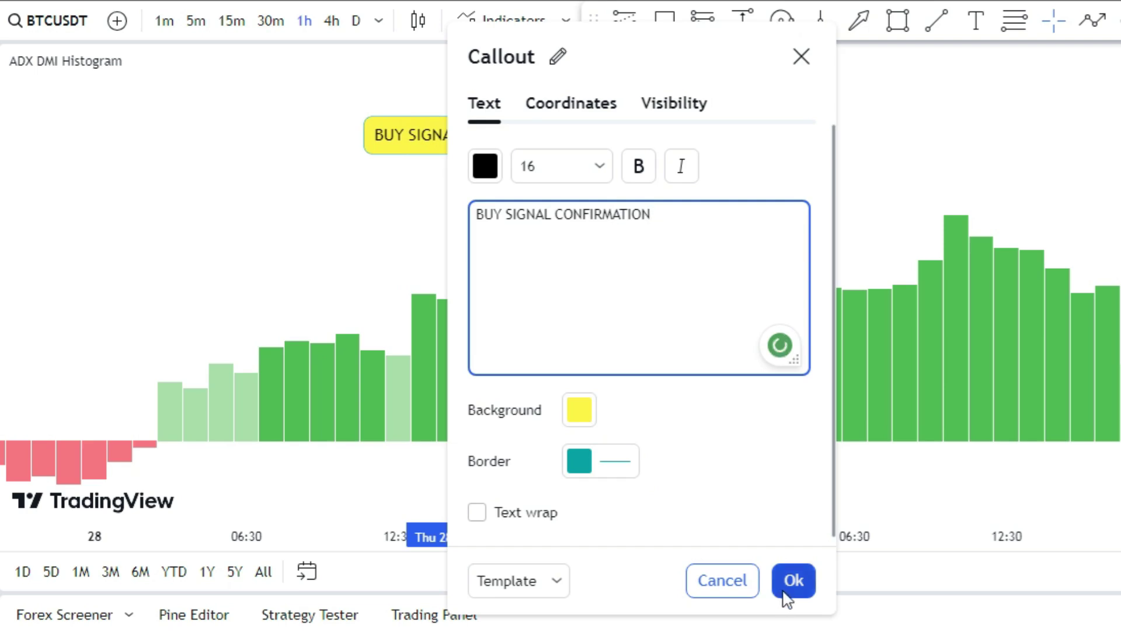
left_click(793, 580)
left_click_drag(556, 153, 531, 133)
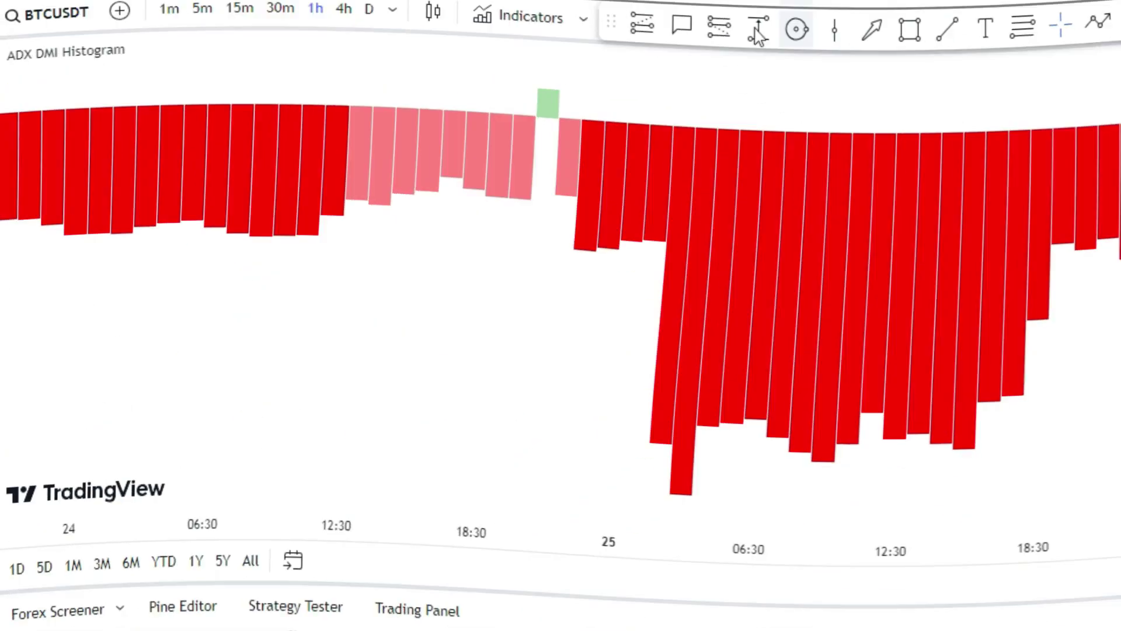
- Add a callout reading "SELL SIGNAL CONFIRMATION" pointing to the tall dark red histogram bar at 02:30 on 25 Sep
left_click(664, 20)
left_click(670, 320)
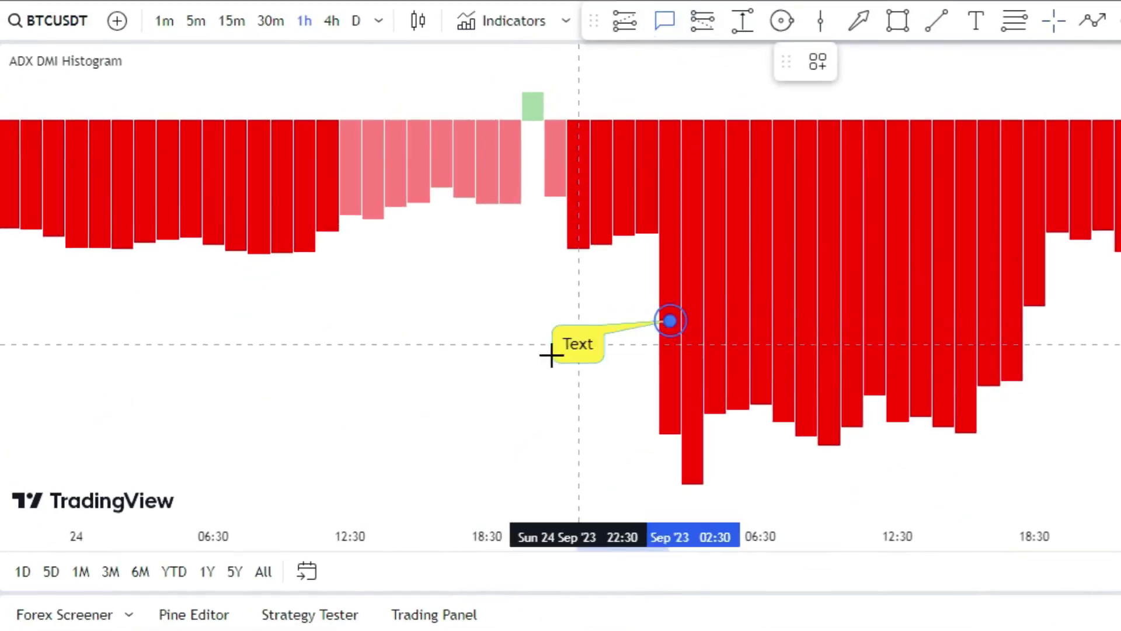
left_click(551, 354)
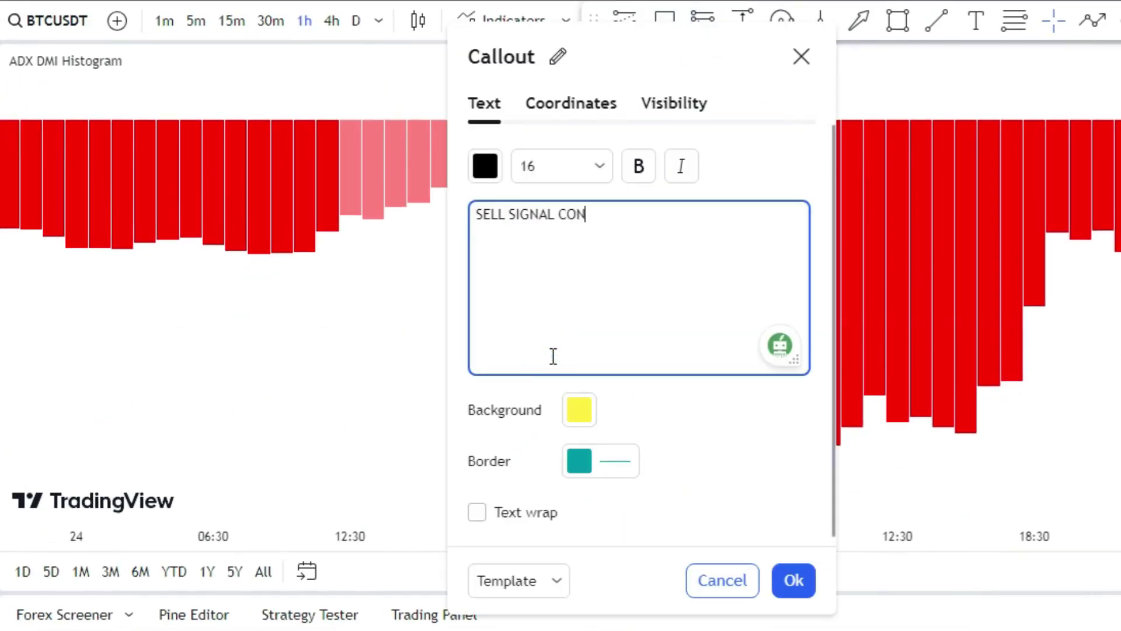
left_click(794, 580)
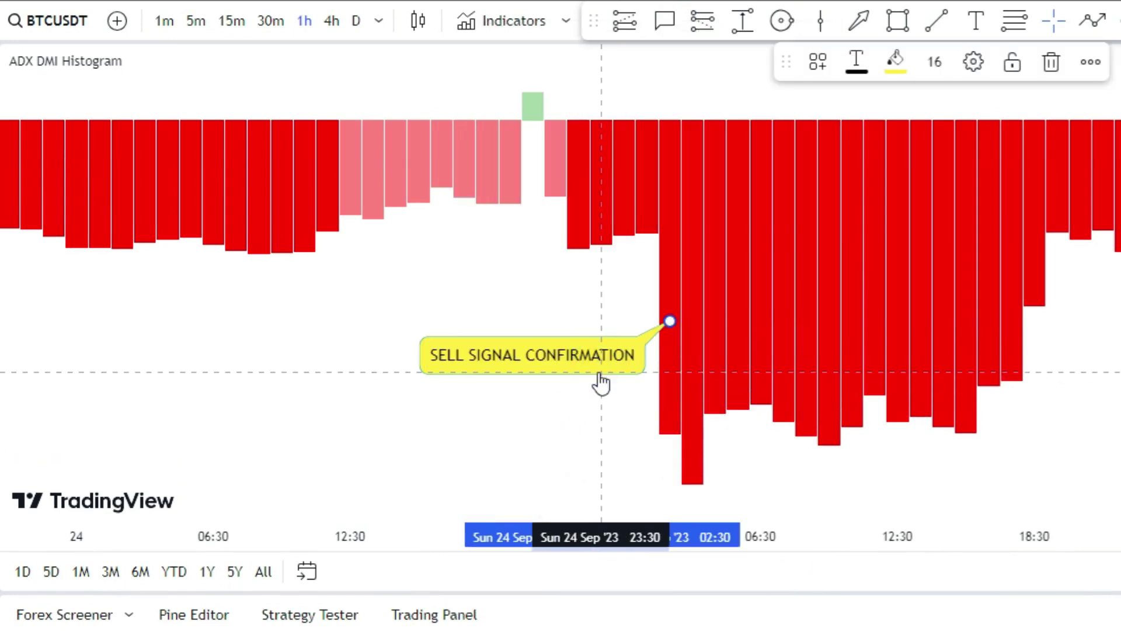
left_click(575, 408)
left_click(633, 377)
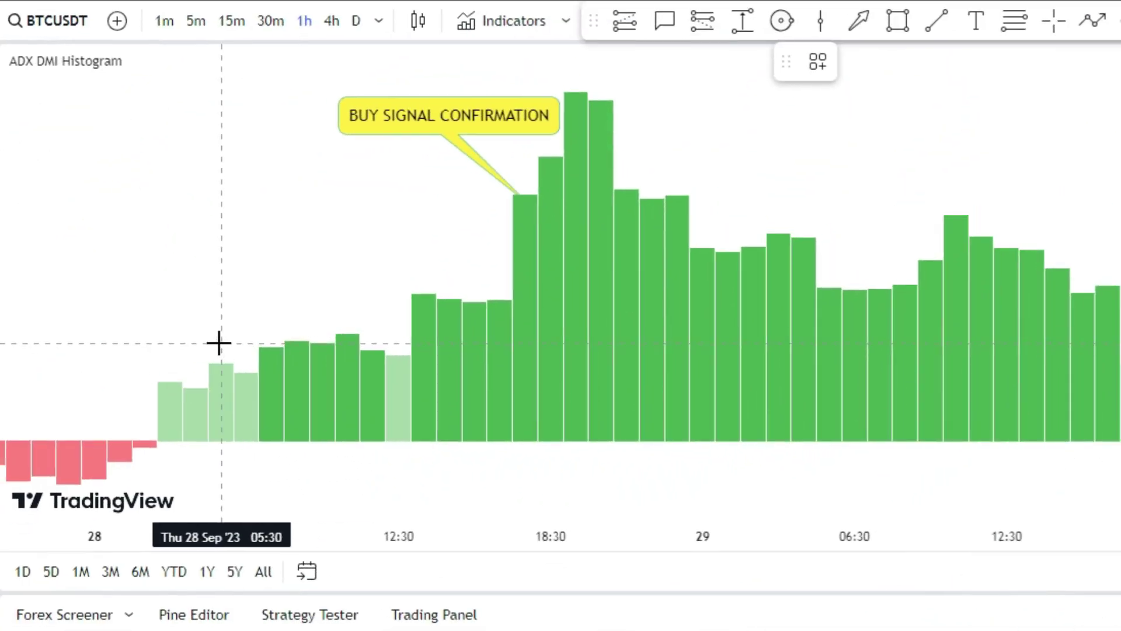
- Place a red cross above the light green bars early on 28 Sep and draw a rectangle around them
left_click(218, 333)
left_click(253, 204)
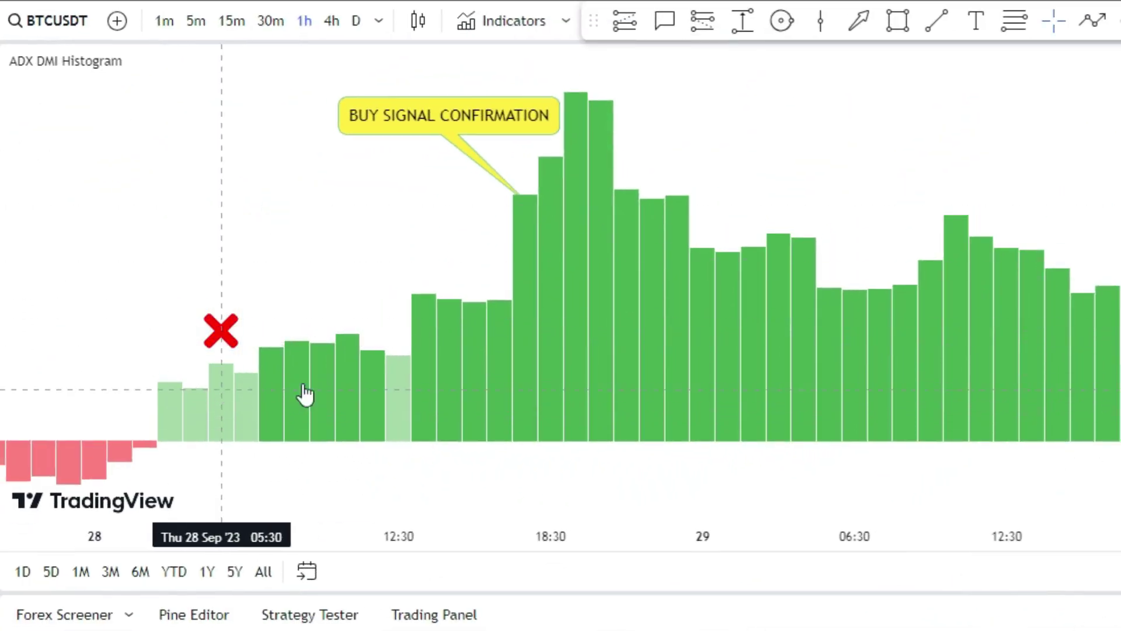
left_click(896, 27)
left_click_drag(146, 355, 247, 441)
left_click(262, 203)
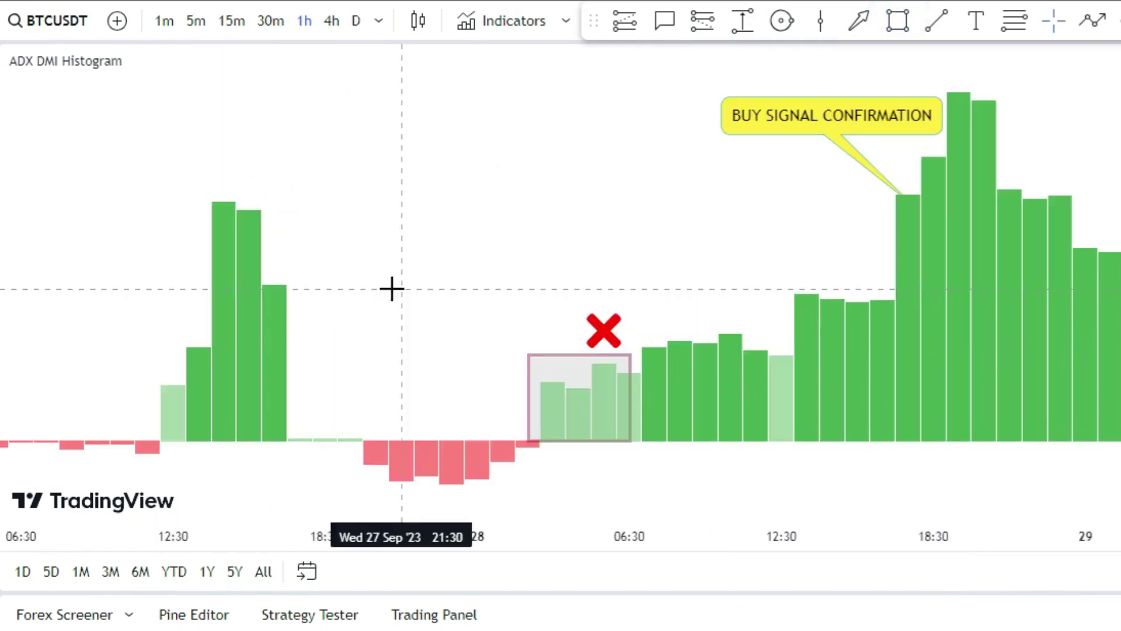
- Draw a rectangle around the group of light red histogram bars between 27 Sep evening and early 28 Sep
left_click_drag(393, 288, 826, 270)
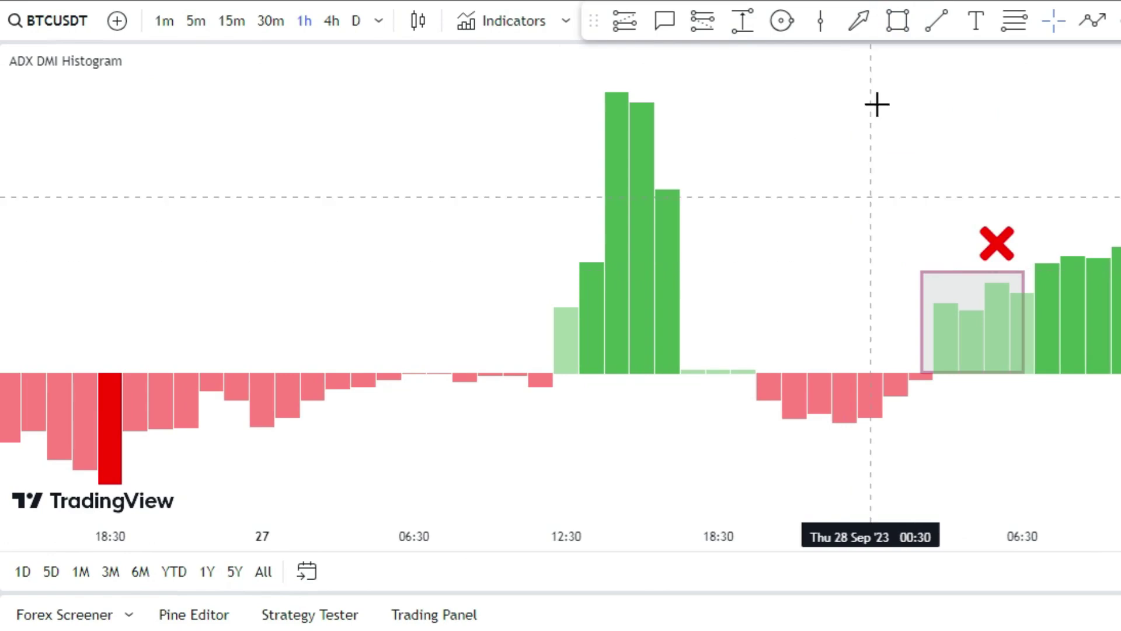
left_click_drag(374, 125, 386, 126)
left_click(906, 22)
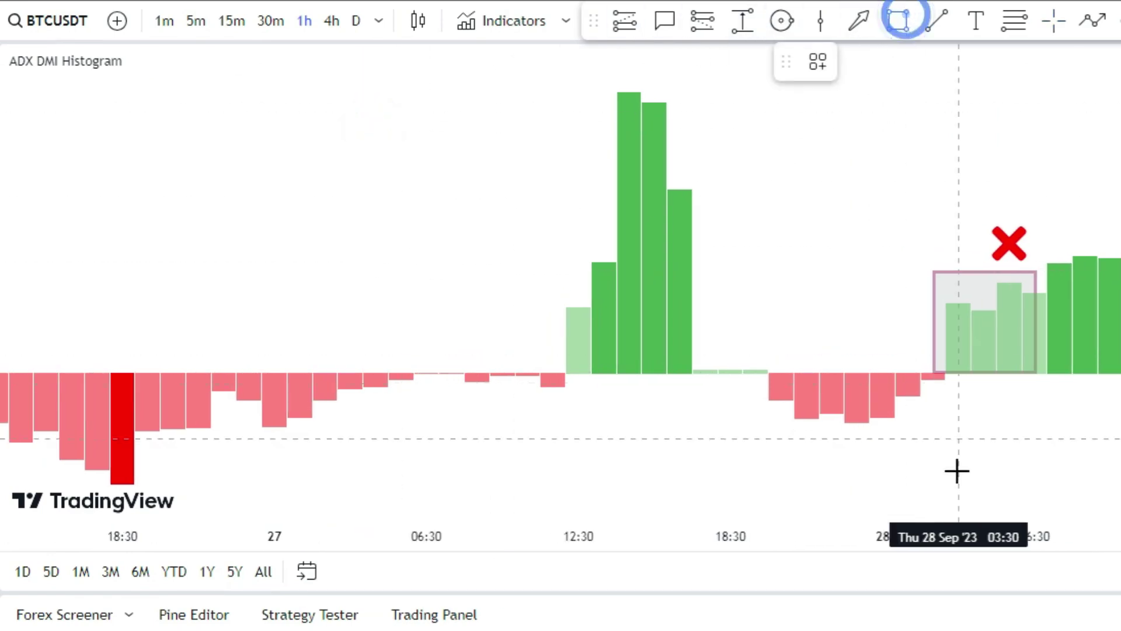
left_click(958, 472)
left_click(757, 383)
left_click(796, 276)
- Mark the light red histogram bars on 24 Sep with a red cross
left_click(984, 454)
left_click(1044, 450)
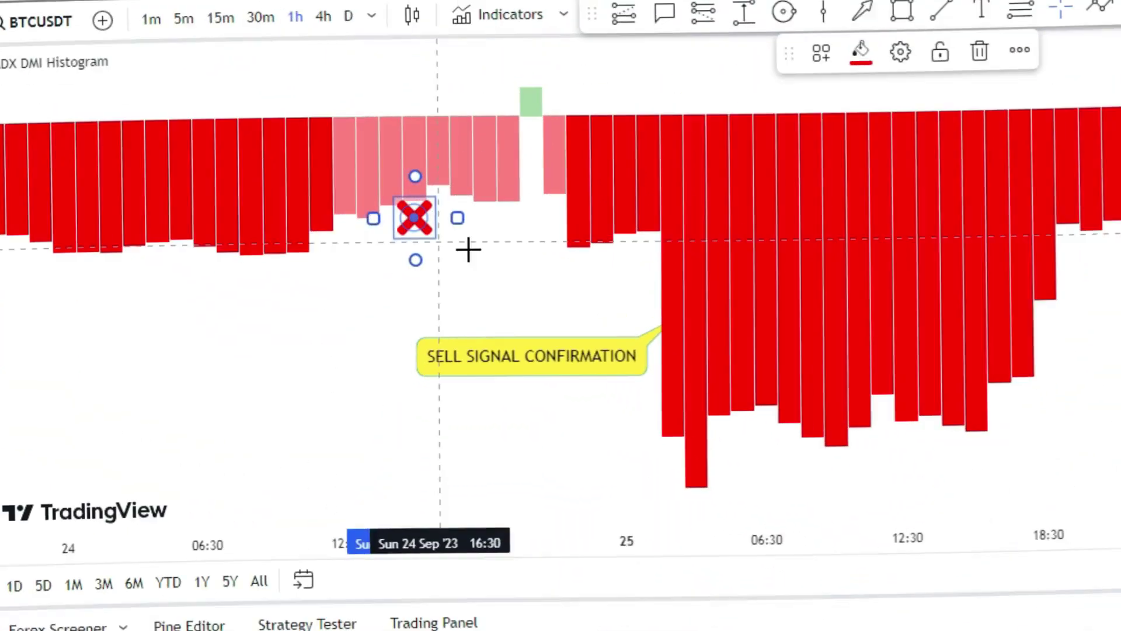
left_click(503, 64)
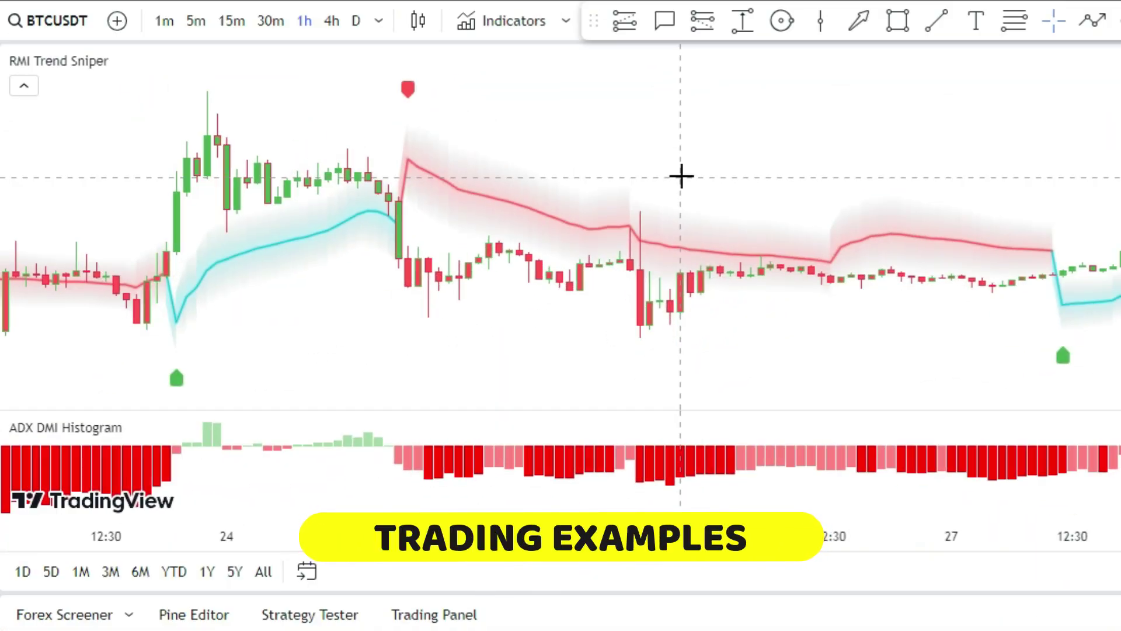
- Draw a vertical line through the 23 Aug 19:30 buy signal and place red crosses beside it in the histogram and price panes
left_click(820, 20)
left_click(176, 274)
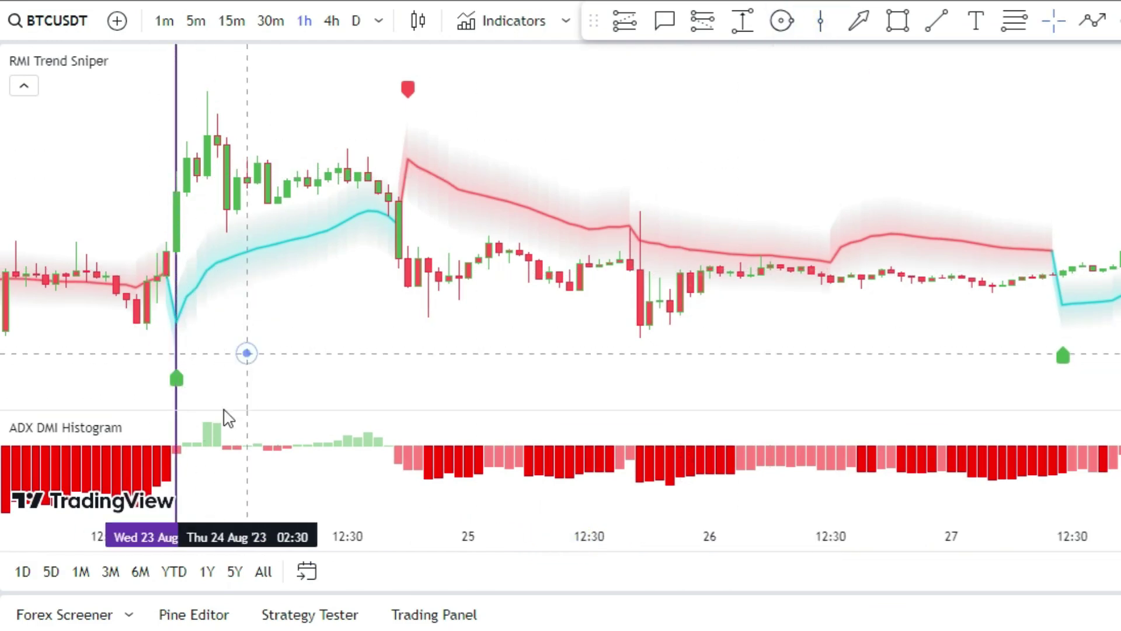
double_click(208, 476)
left_click(16, 105)
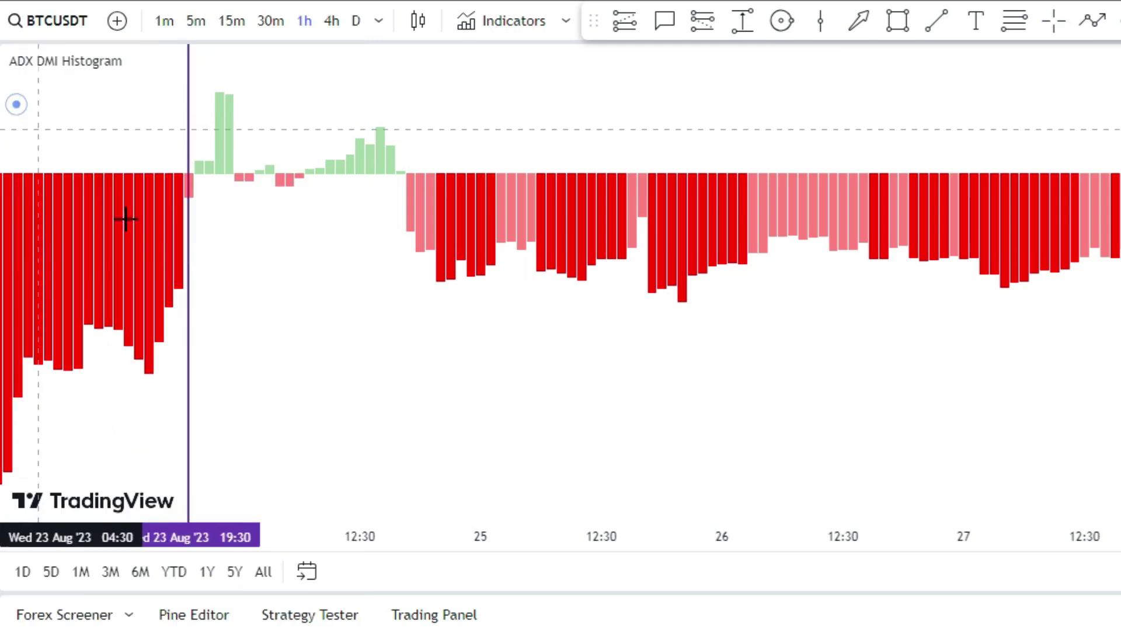
left_click(198, 220)
double_click(335, 102)
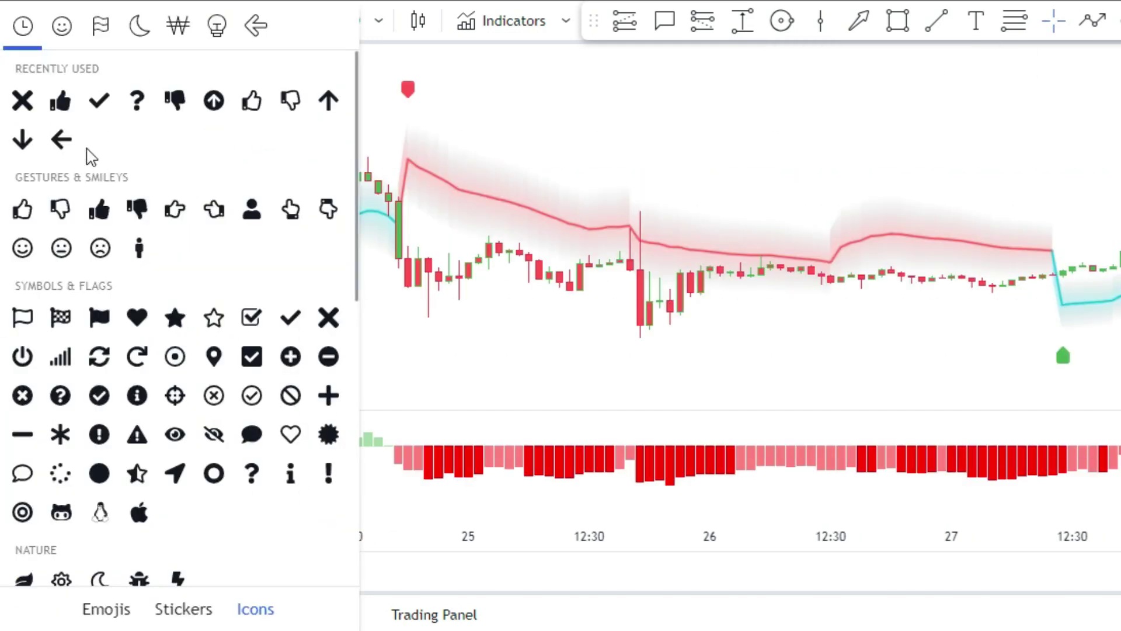
left_click(21, 97)
left_click(145, 187)
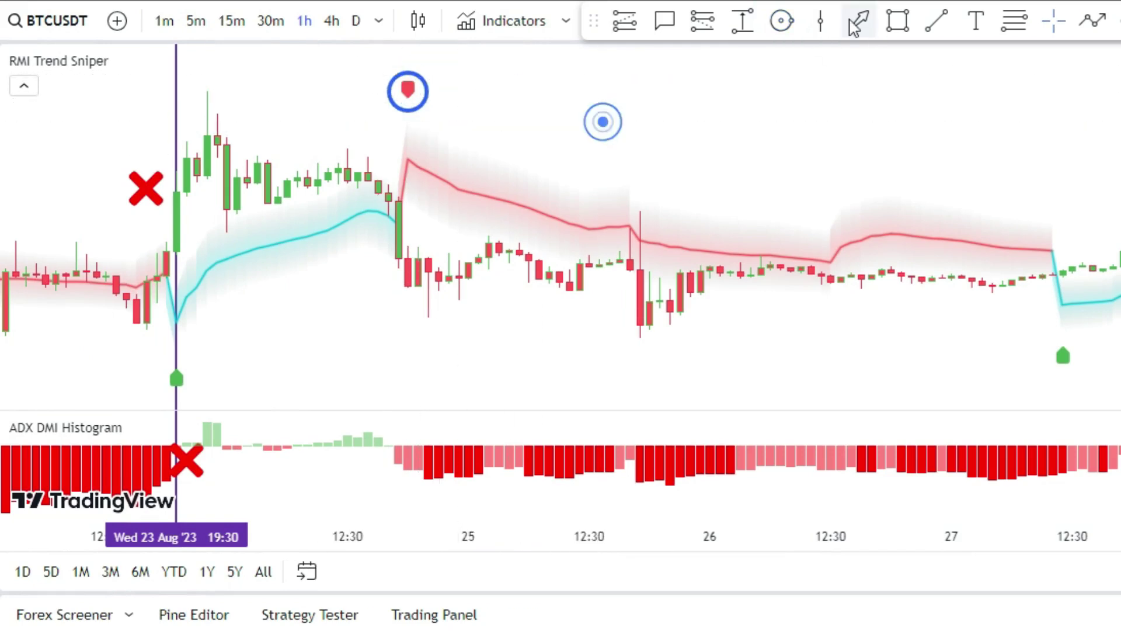
- Draw a vertical line through the circled 24 Aug 18:30 sell signal and place red crosses beside it in both panes
left_click(406, 313)
double_click(365, 483)
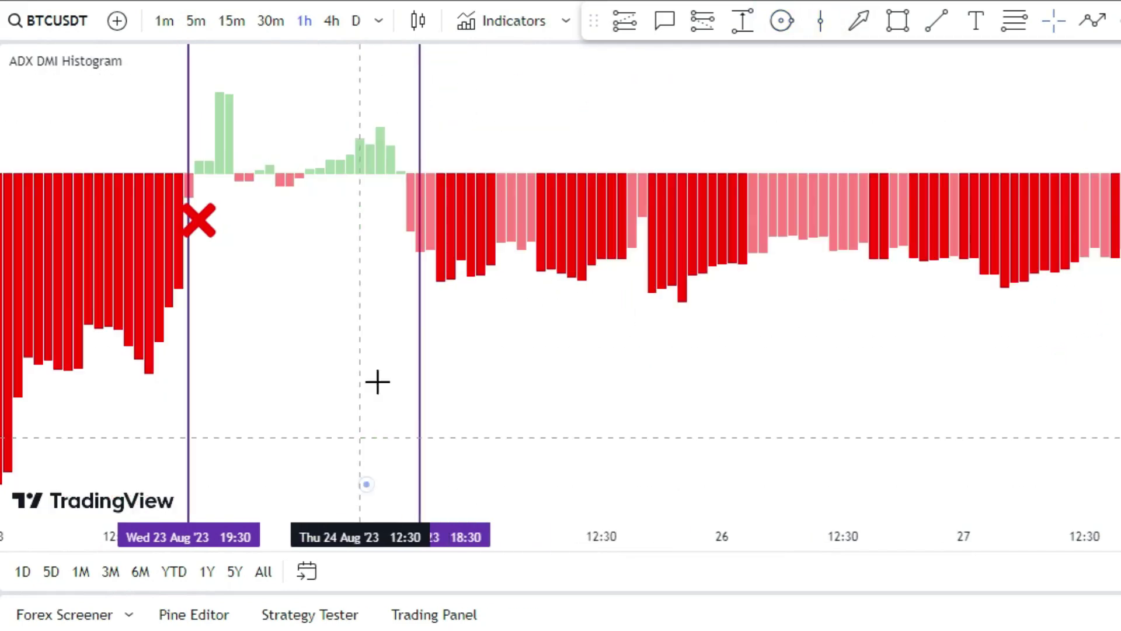
left_click(400, 276)
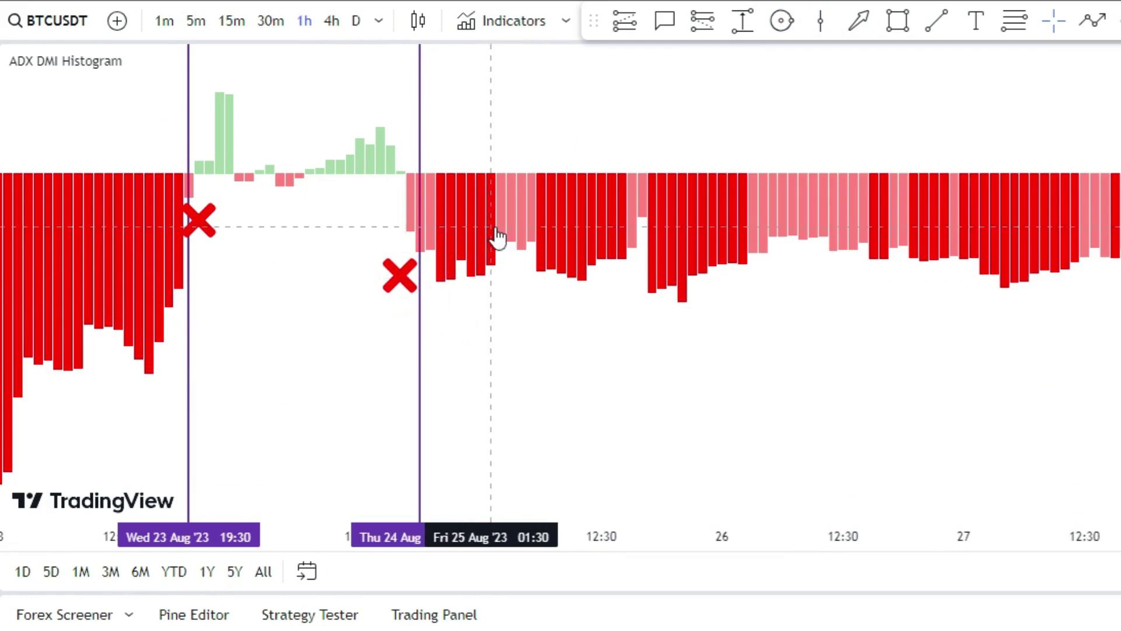
double_click(517, 118)
left_click(438, 128)
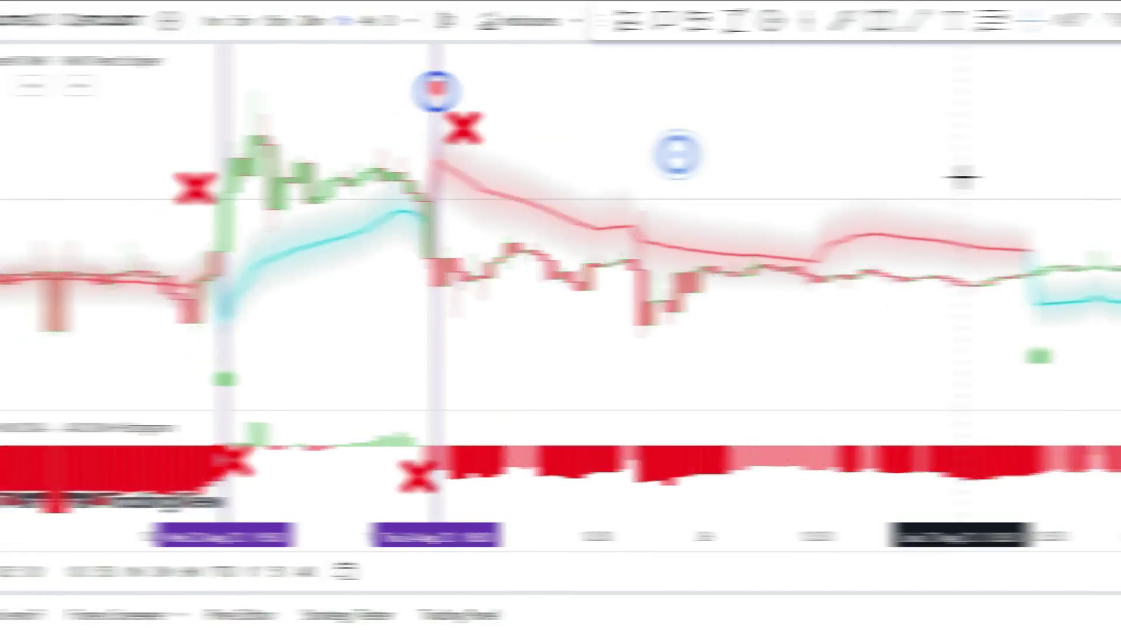
- Draw a vertical line through the 27 Aug buy signal, circle its marker, and check the histogram bars at that point
left_click_drag(989, 161, 913, 153)
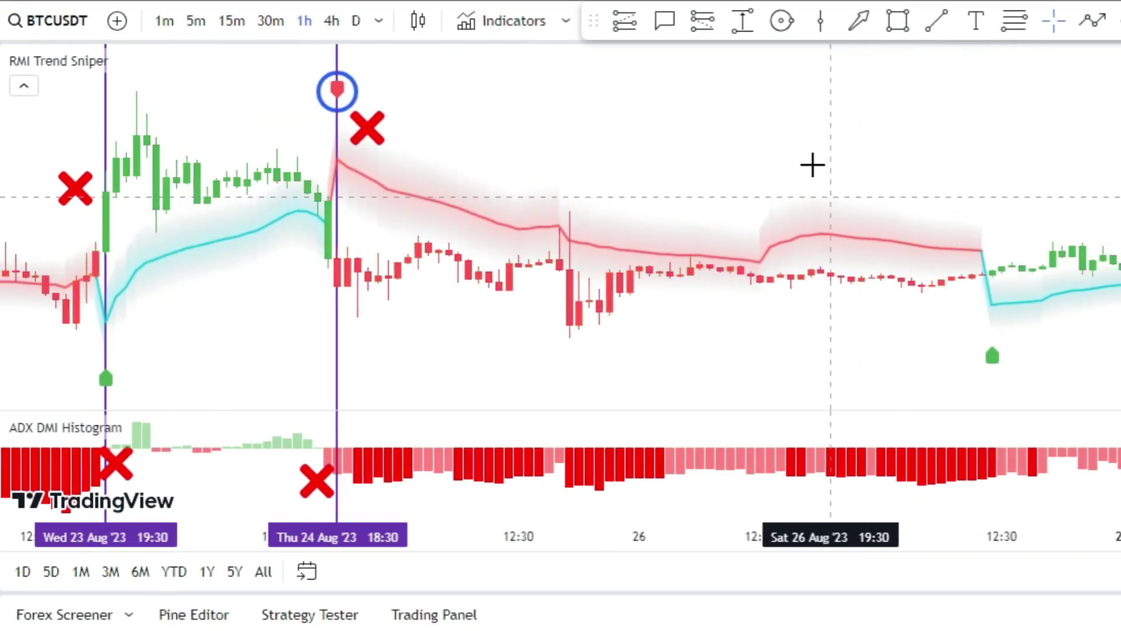
left_click(821, 20)
left_click(991, 294)
left_click(784, 23)
left_click(989, 356)
left_click(782, 20)
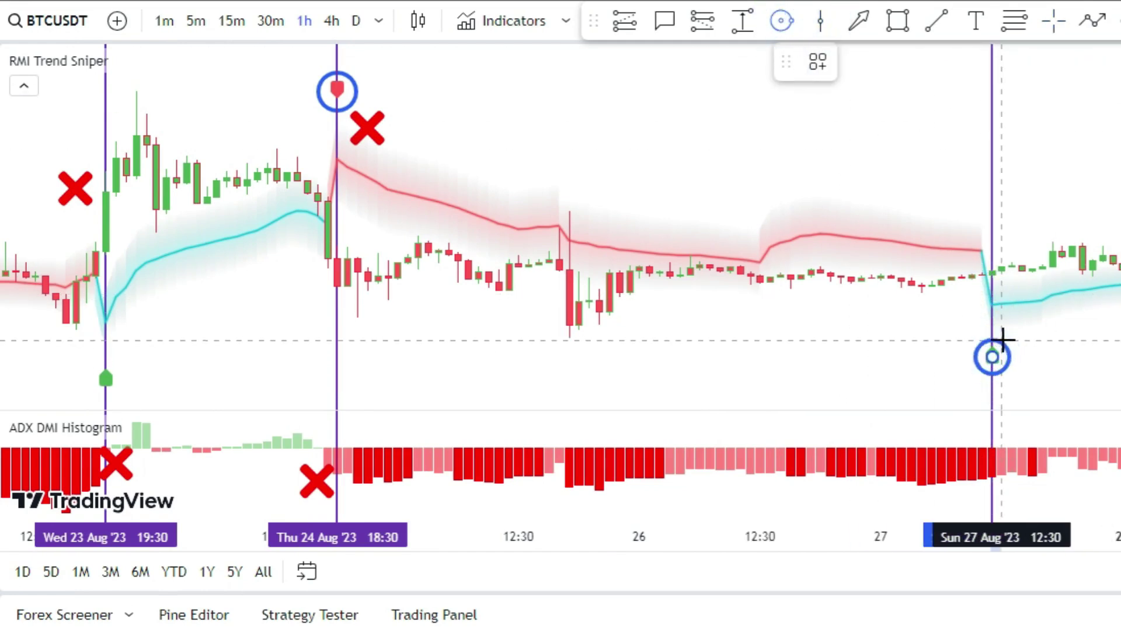
left_click(1003, 340)
double_click(1058, 484)
double_click(958, 412)
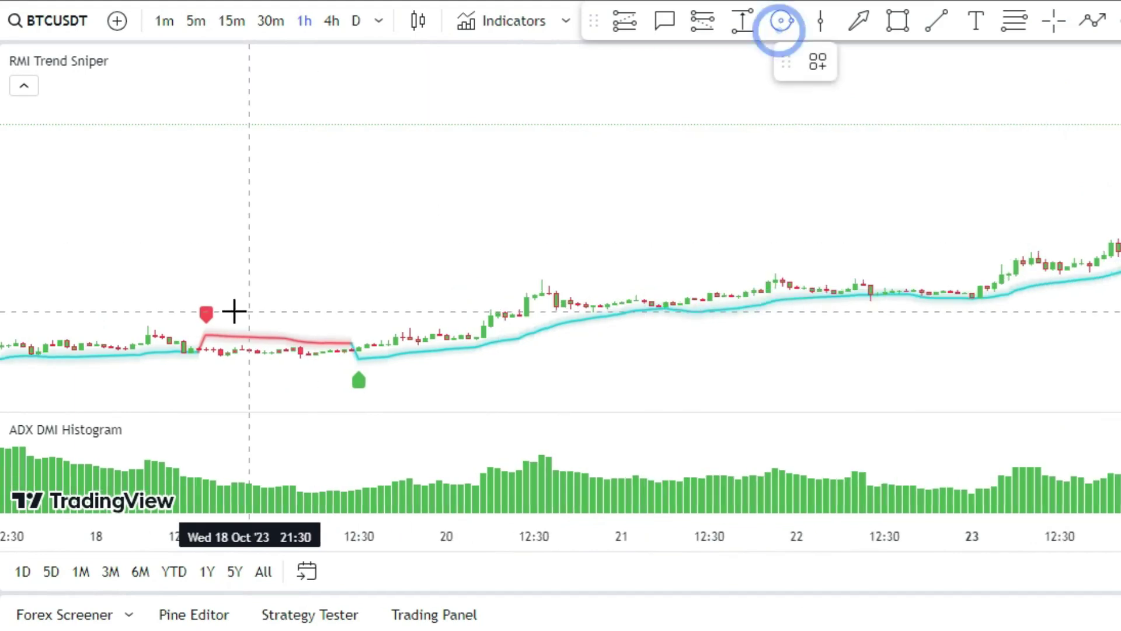
- Circle the sell signal marker on 18 Oct and draw a vertical line through it at 15:30
left_click(207, 314)
left_click(219, 296)
left_click(318, 243)
left_click(828, 14)
left_click(204, 256)
- Check the enlarged histogram at the 18 Oct sell signal and mark that signal with a red cross on the price chart
double_click(238, 434)
double_click(262, 251)
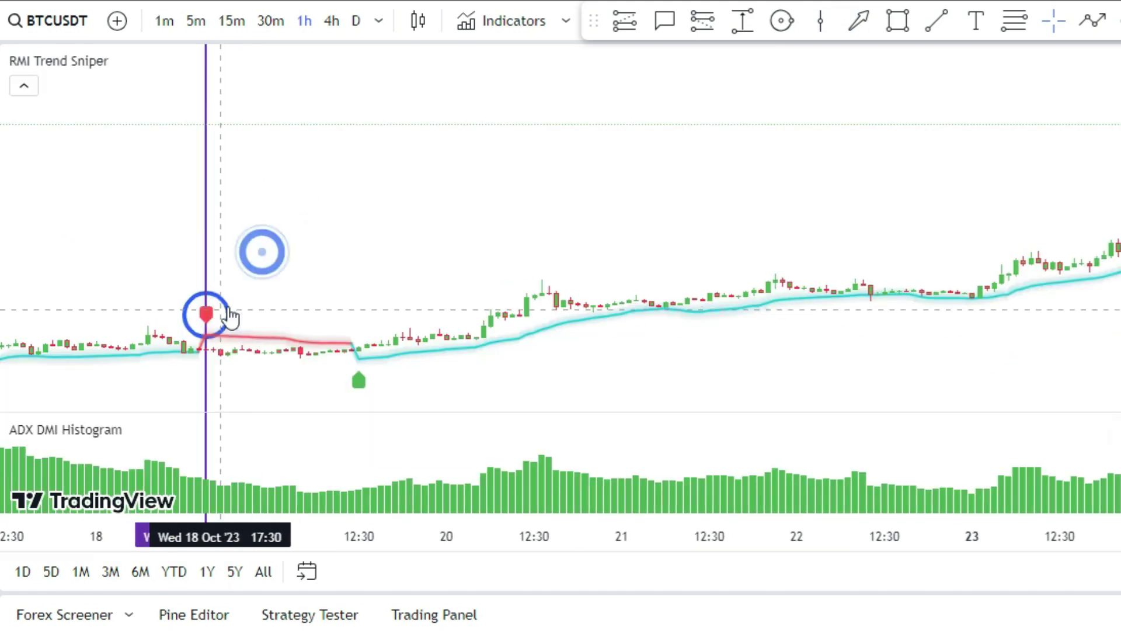
left_click(227, 275)
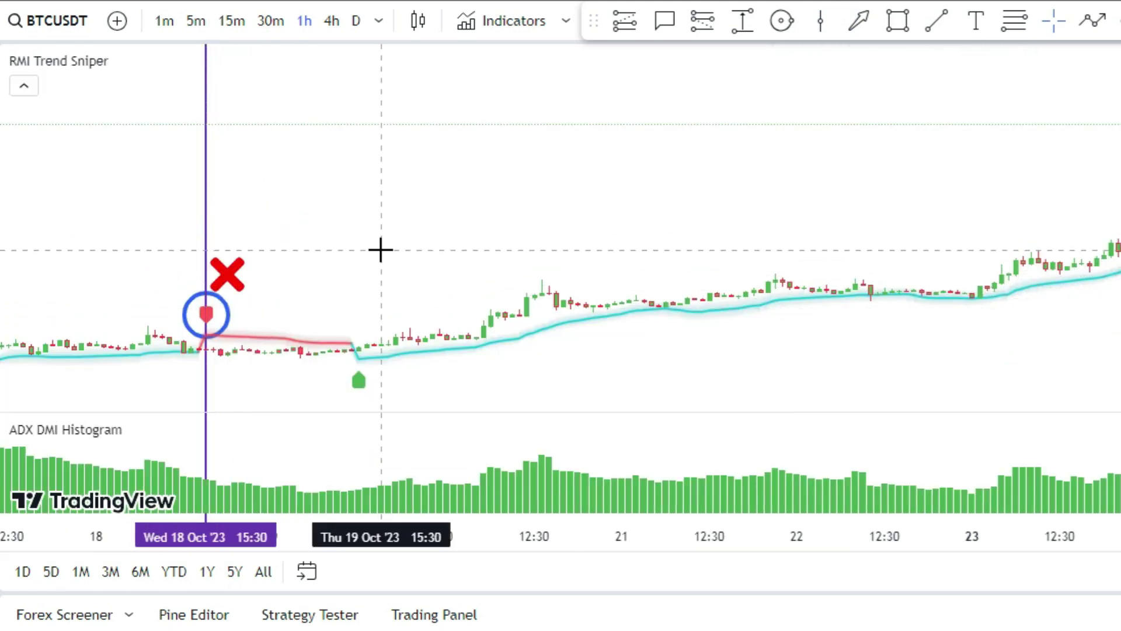
- Circle the 19 Oct buy signal marker, draw a vertical line through it, and check the histogram bars at that point
left_click(782, 21)
left_click_drag(358, 378, 384, 374)
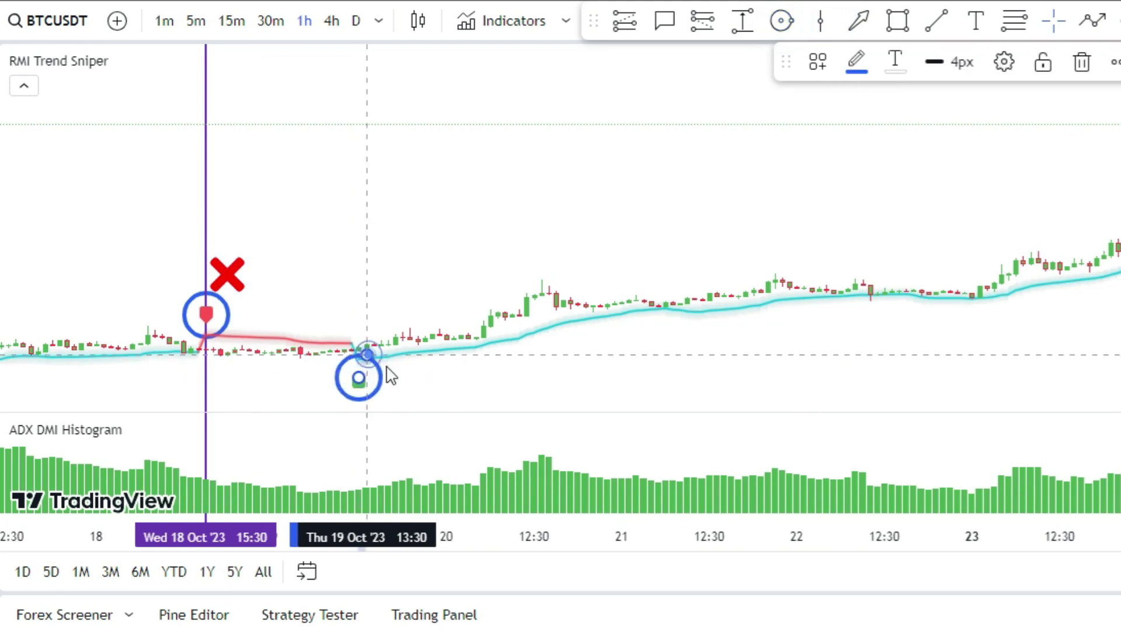
left_click(664, 189)
left_click(825, 22)
left_click(359, 220)
left_click(454, 219)
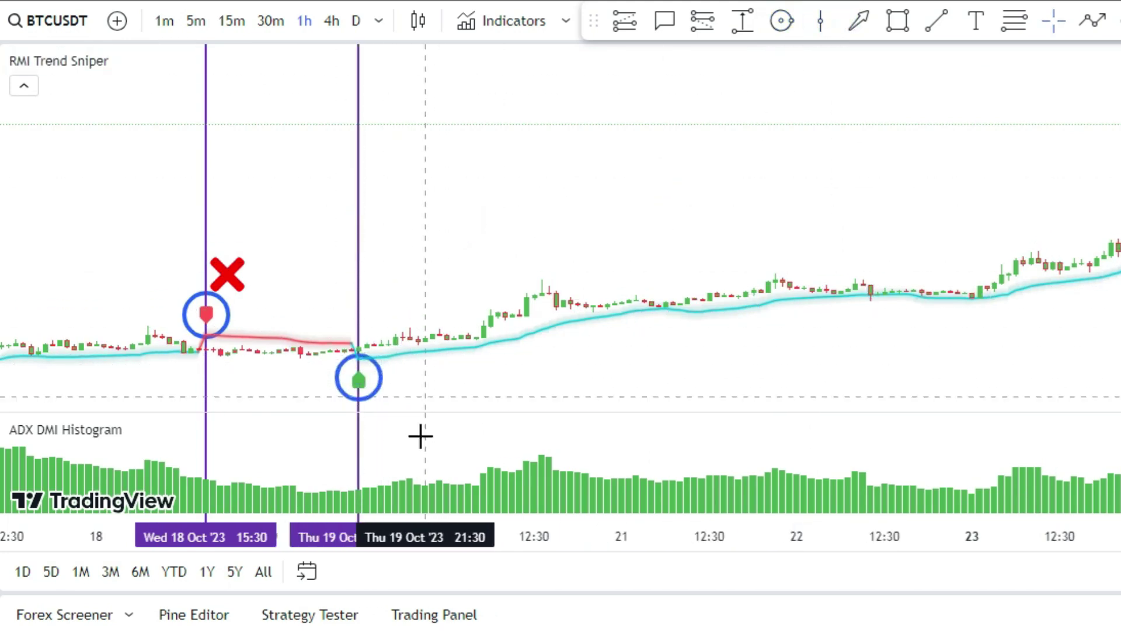
double_click(412, 453)
double_click(446, 193)
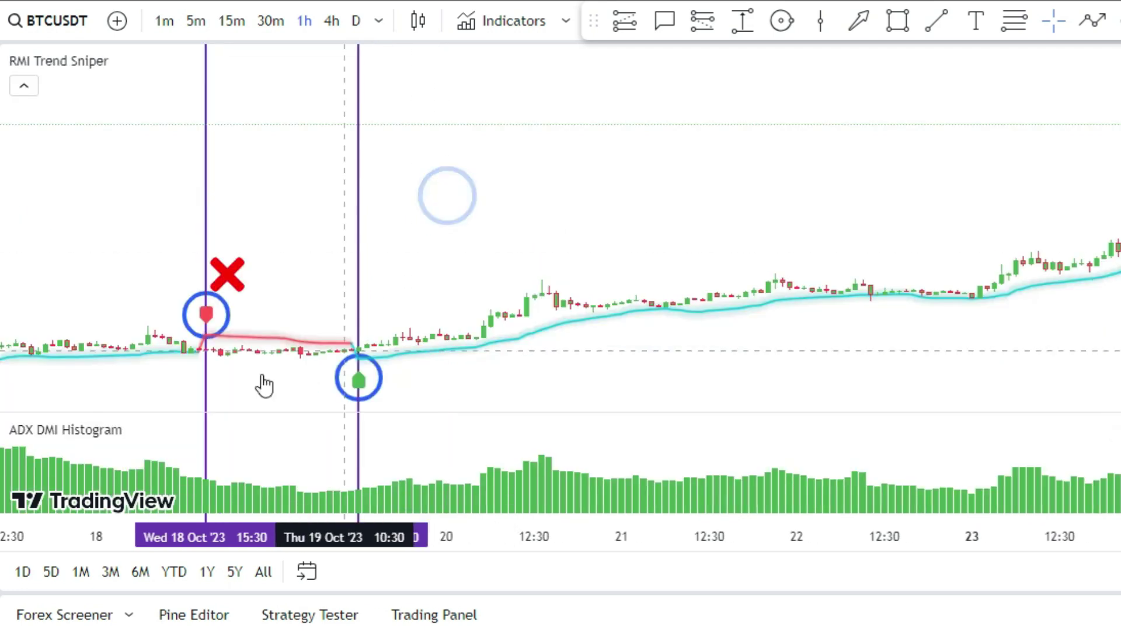
- Circle the 26 Oct sell signal, draw a vertical line through it at 13:30, and mark it with a red cross
left_click(524, 252)
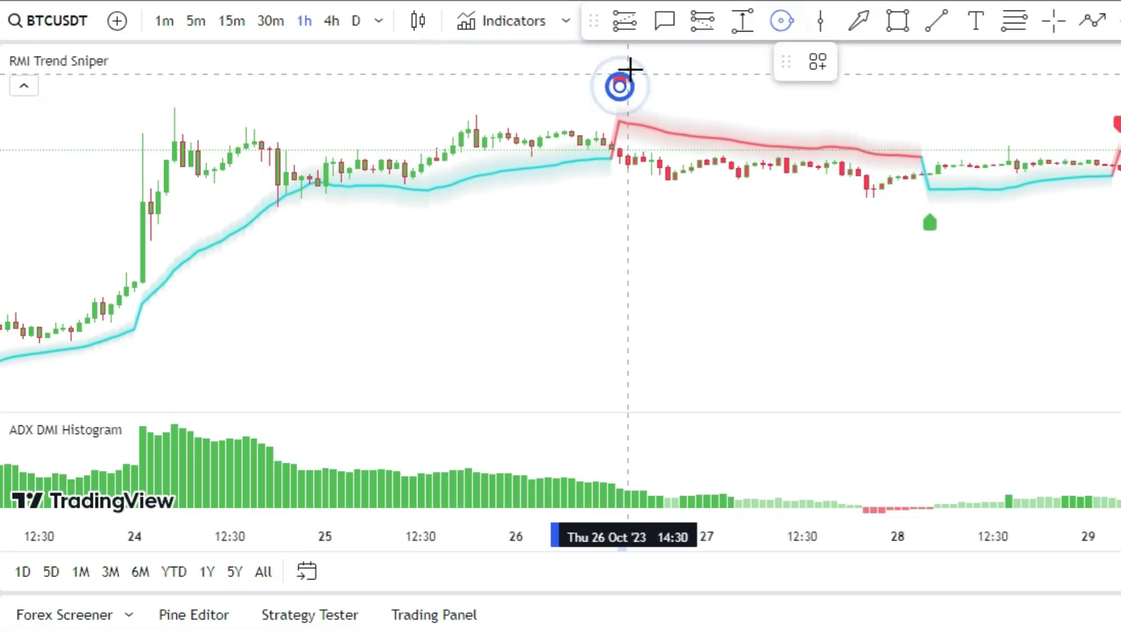
left_click(619, 227)
left_click(655, 251)
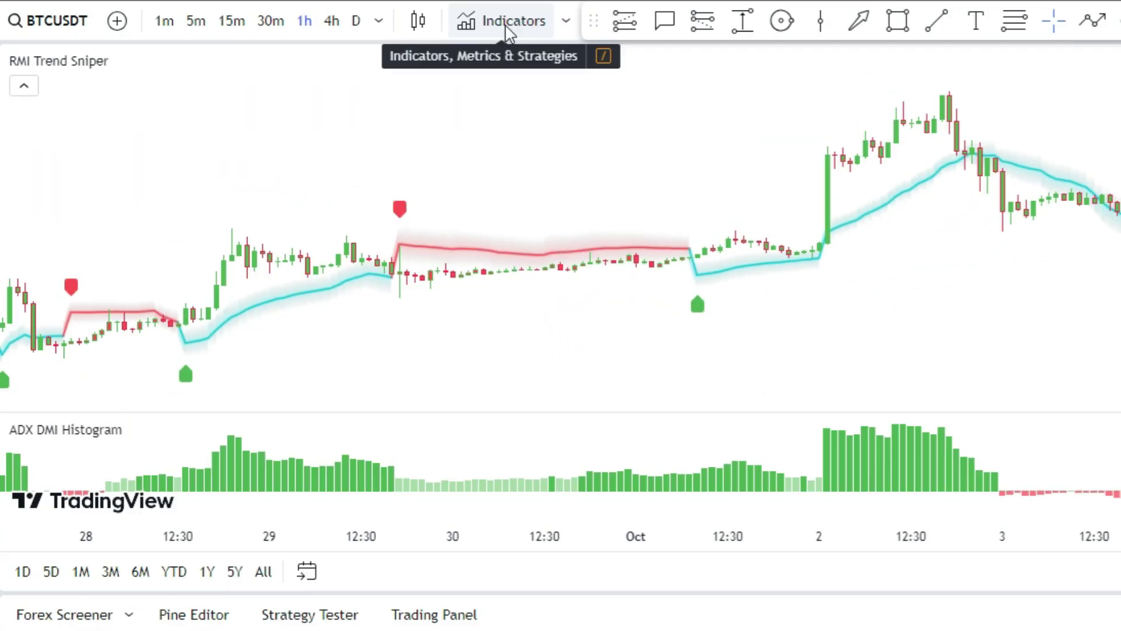
- Search the indicator library for VOLUME and add the built-in Volume indicator to the chart
left_click(506, 35)
left_click(681, 123)
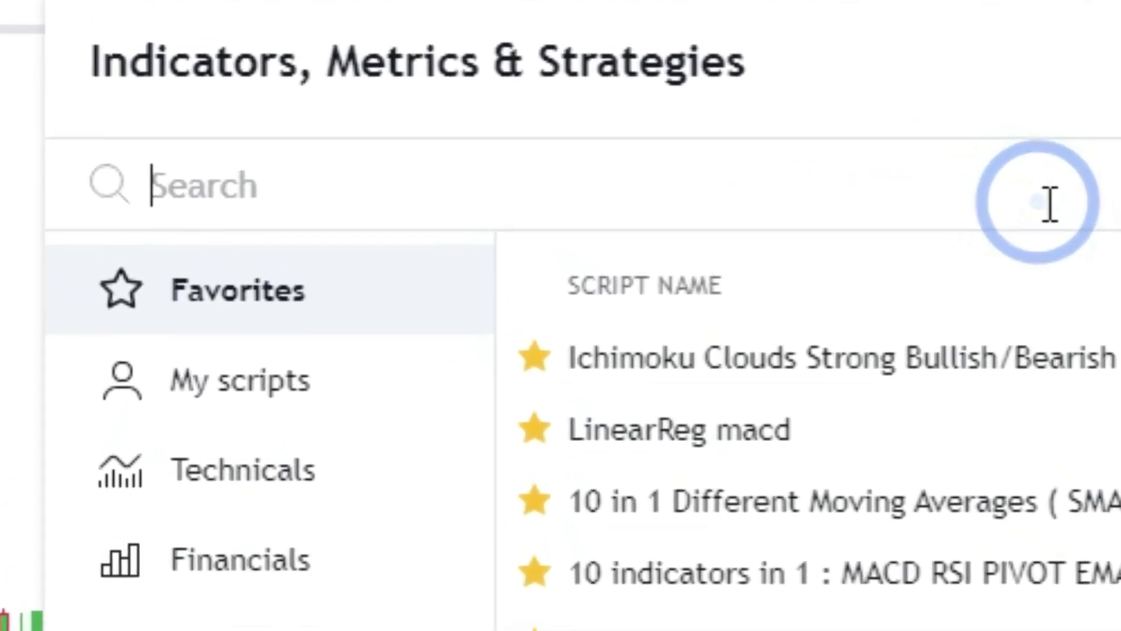
type("VOLUME")
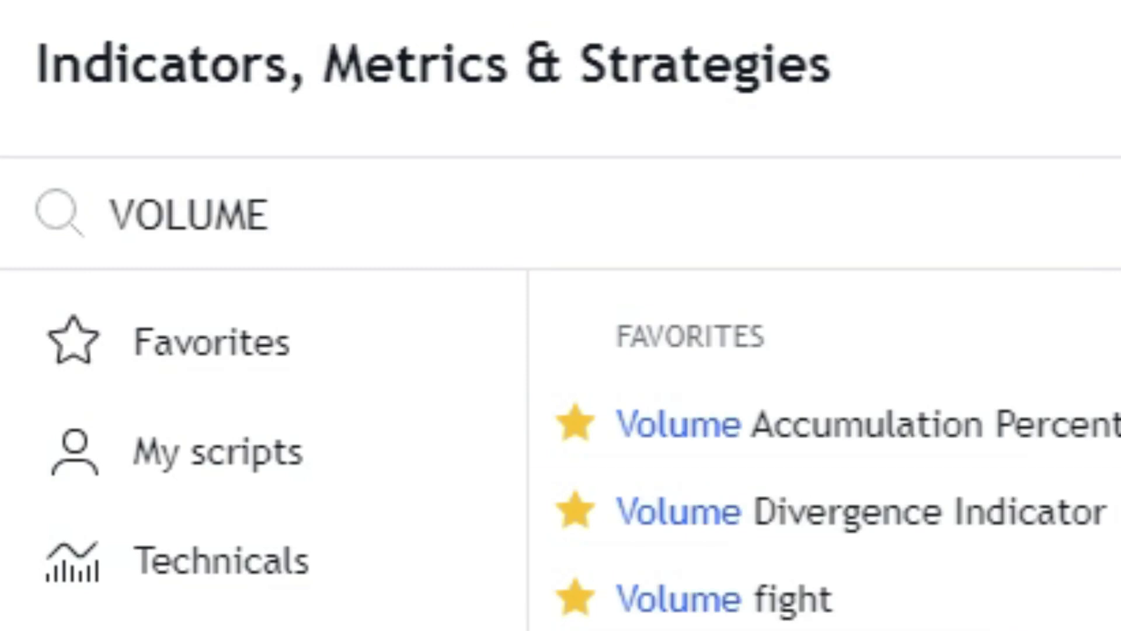
scroll(824, 508, "down", 3)
key("BackSpace")
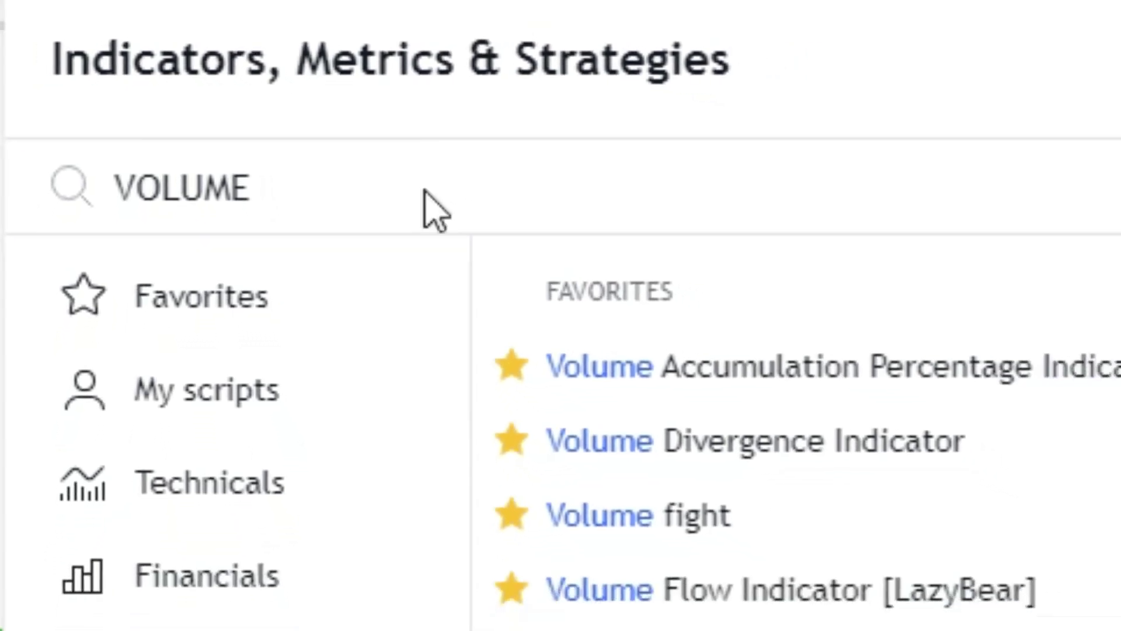
scroll(730, 560, "down", 2)
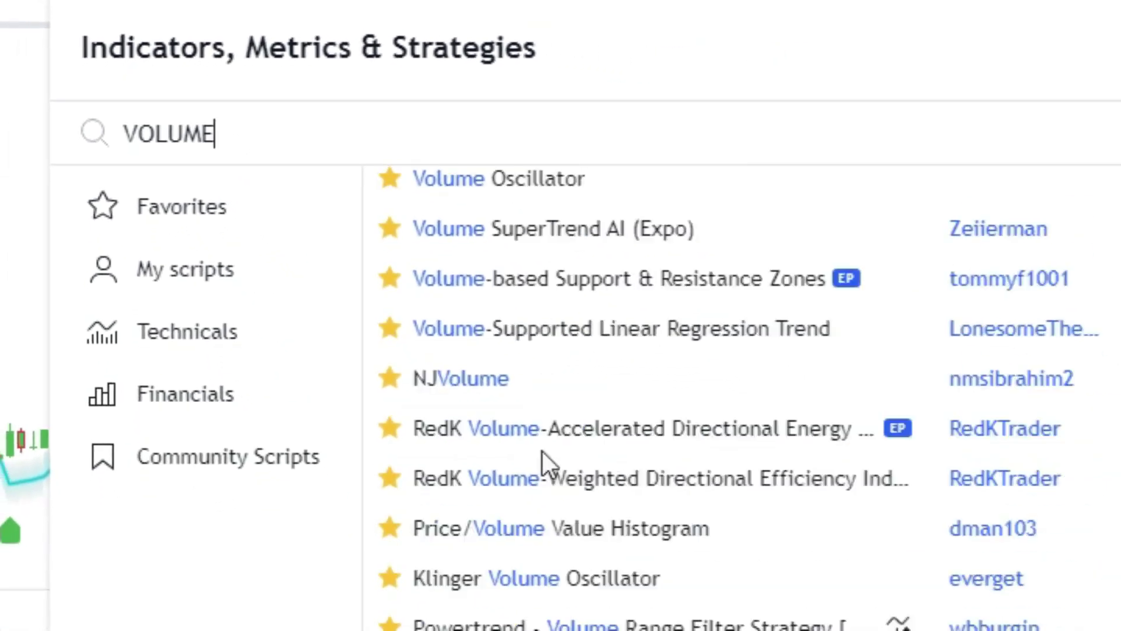
scroll(554, 540, "down", 2)
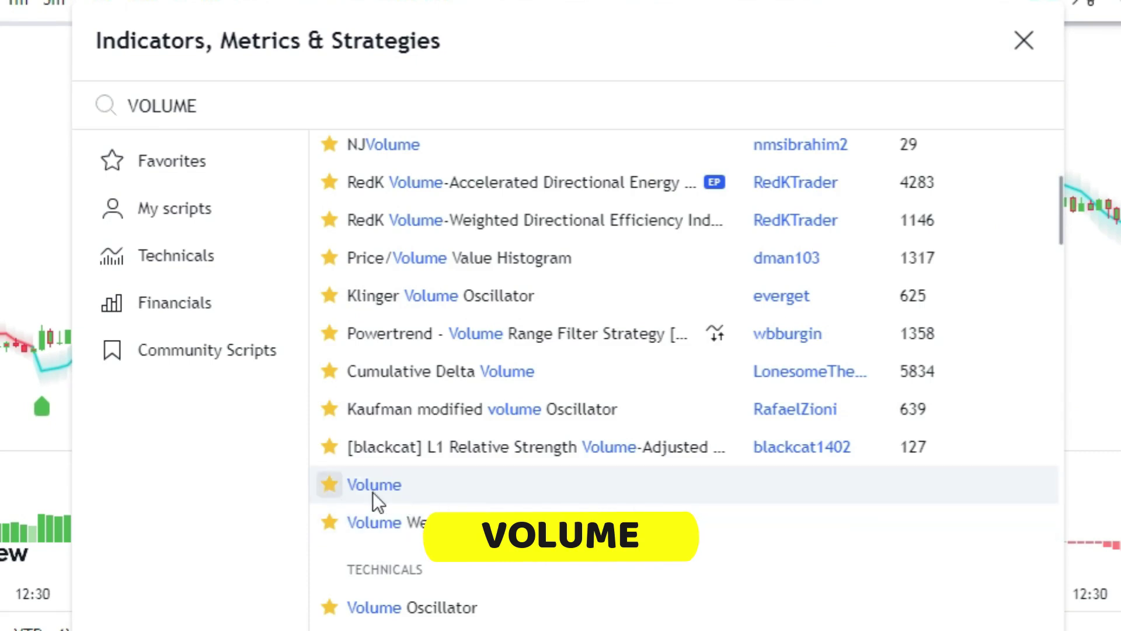
left_click(431, 492)
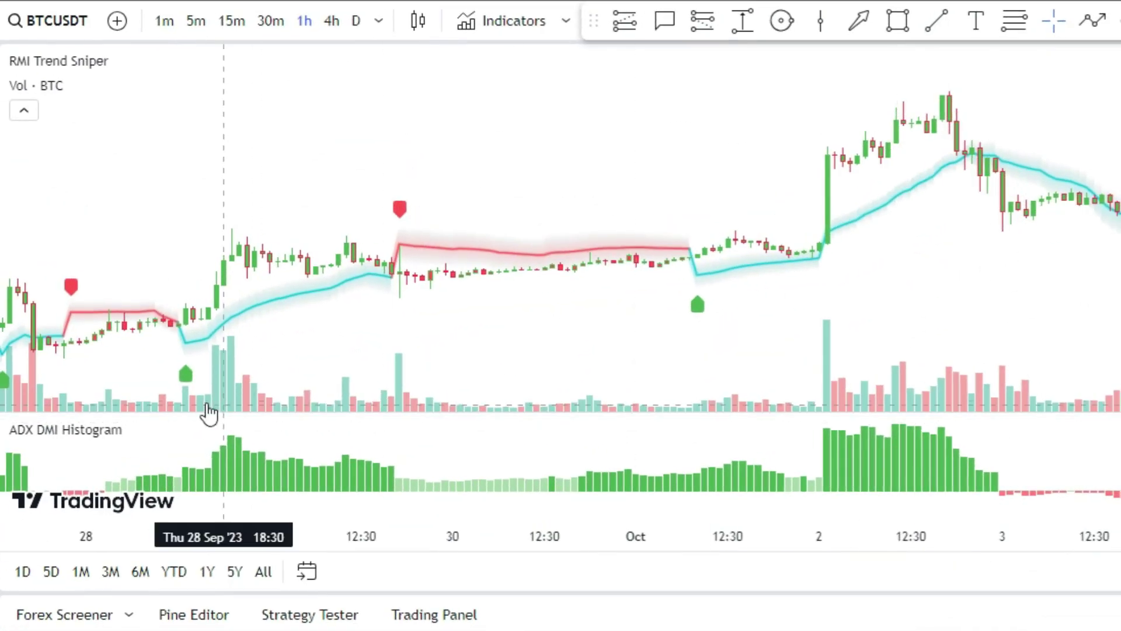
- Move the Volume indicator to a new pane below and maximize that pane
mouse_move(23, 91)
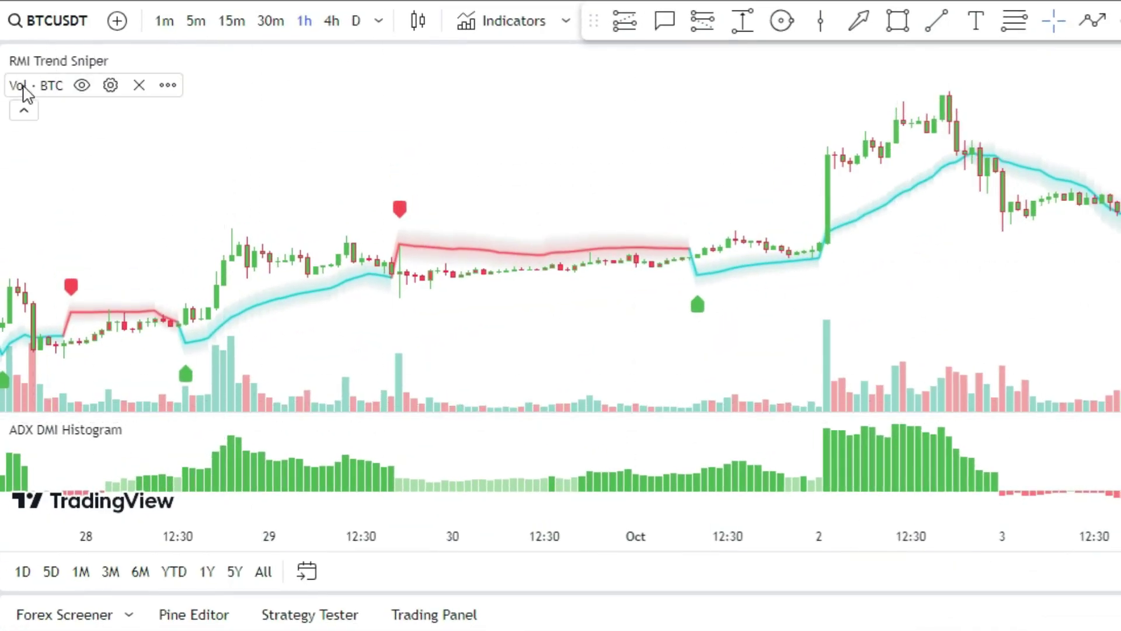
left_click(168, 85)
mouse_move(310, 266)
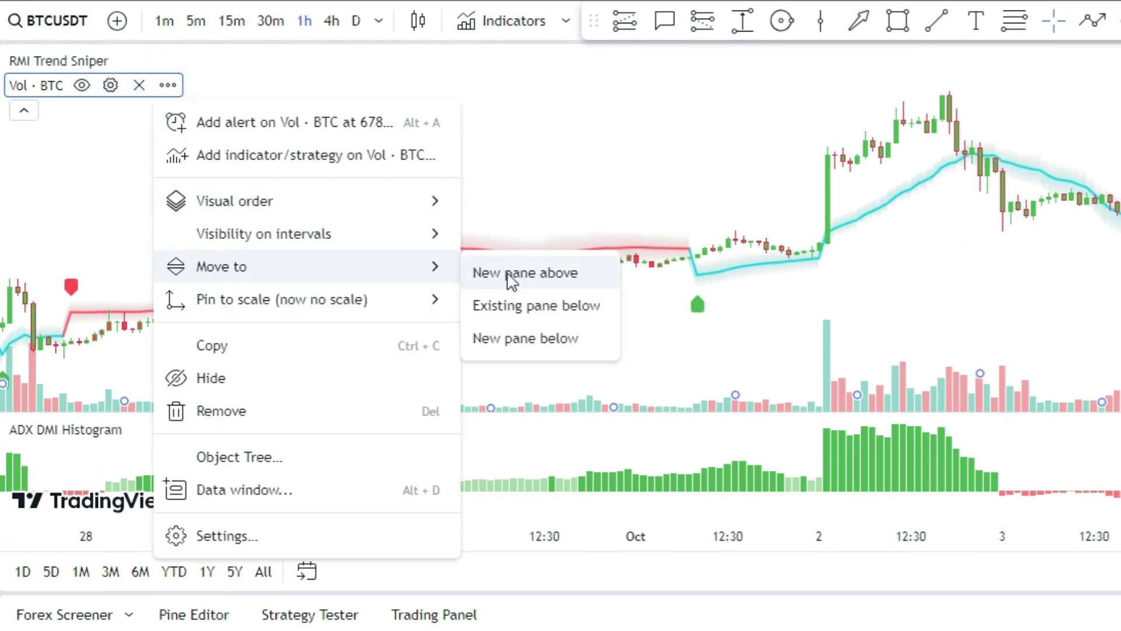
left_click(525, 338)
double_click(468, 378)
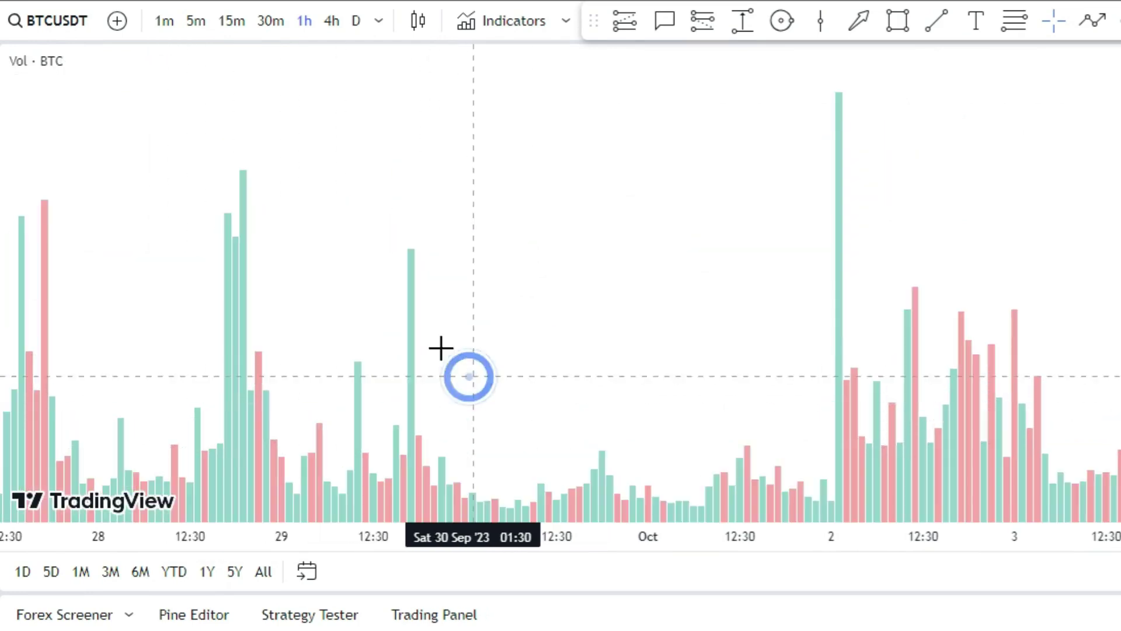
- Color the growing volume bars green and the falling bars red, both at full opacity
left_click(110, 60)
left_click(602, 217)
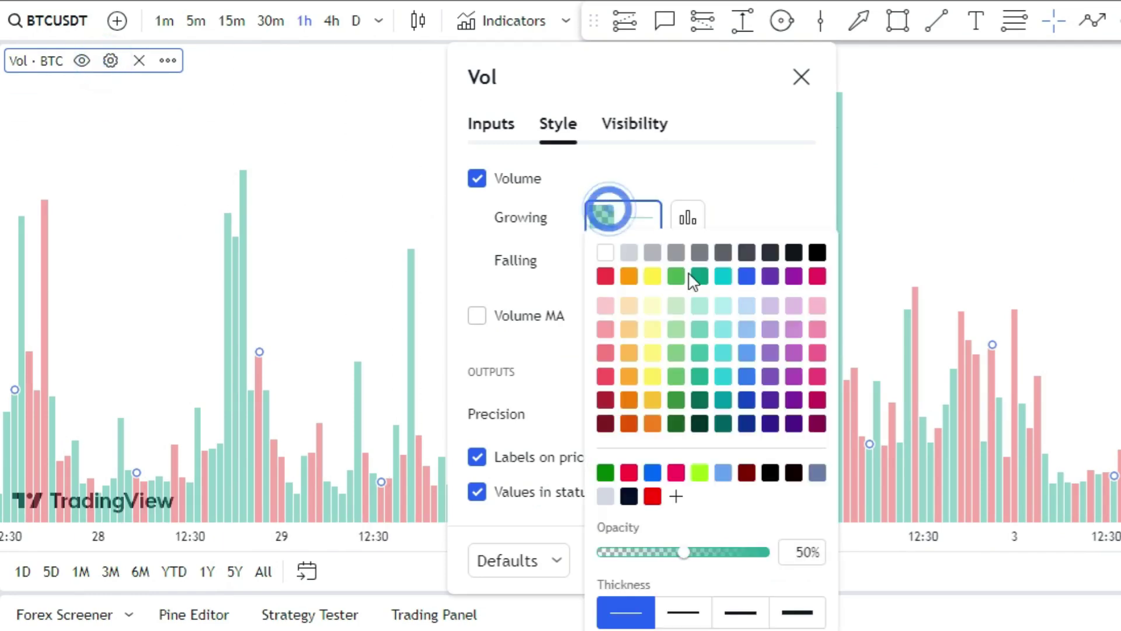
left_click_drag(688, 558, 759, 549)
left_click(738, 183)
left_click(638, 261)
left_click(652, 495)
left_click_drag(683, 554, 1064, 533)
left_click(775, 192)
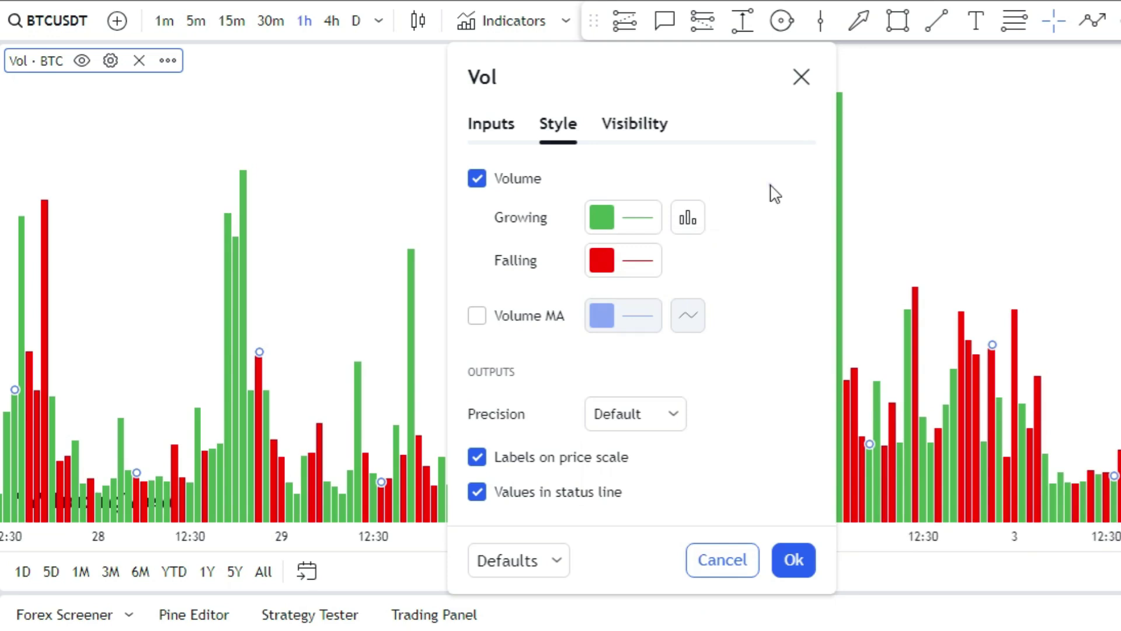
- Show the Volume MA line and style it near-black with the second line thickness
left_click(508, 315)
left_click(601, 315)
left_click(680, 610)
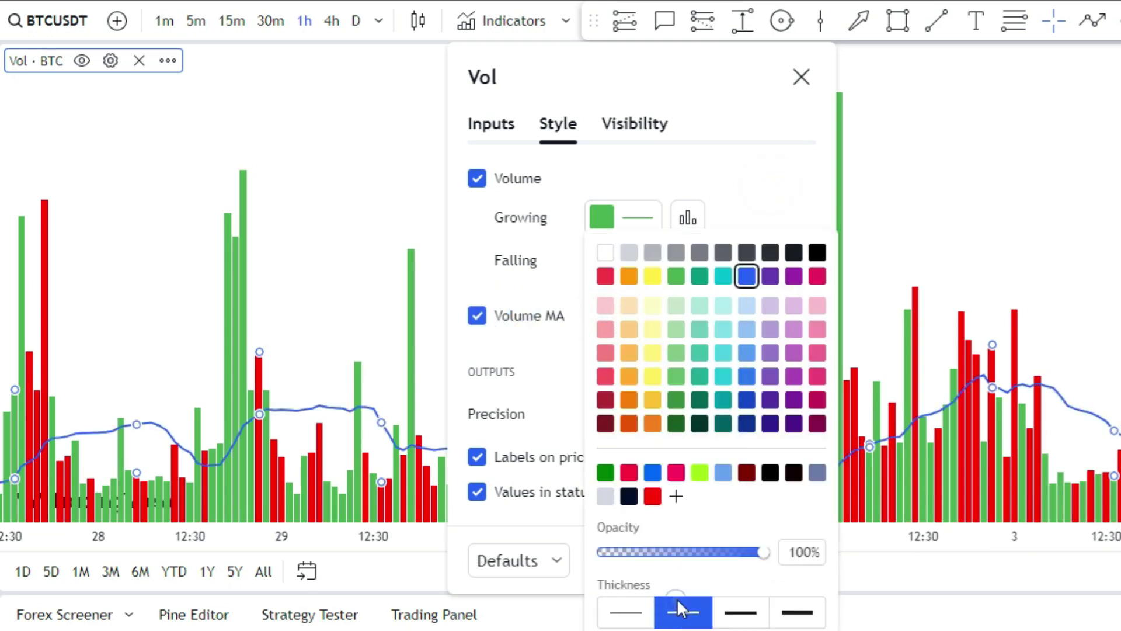
left_click(793, 253)
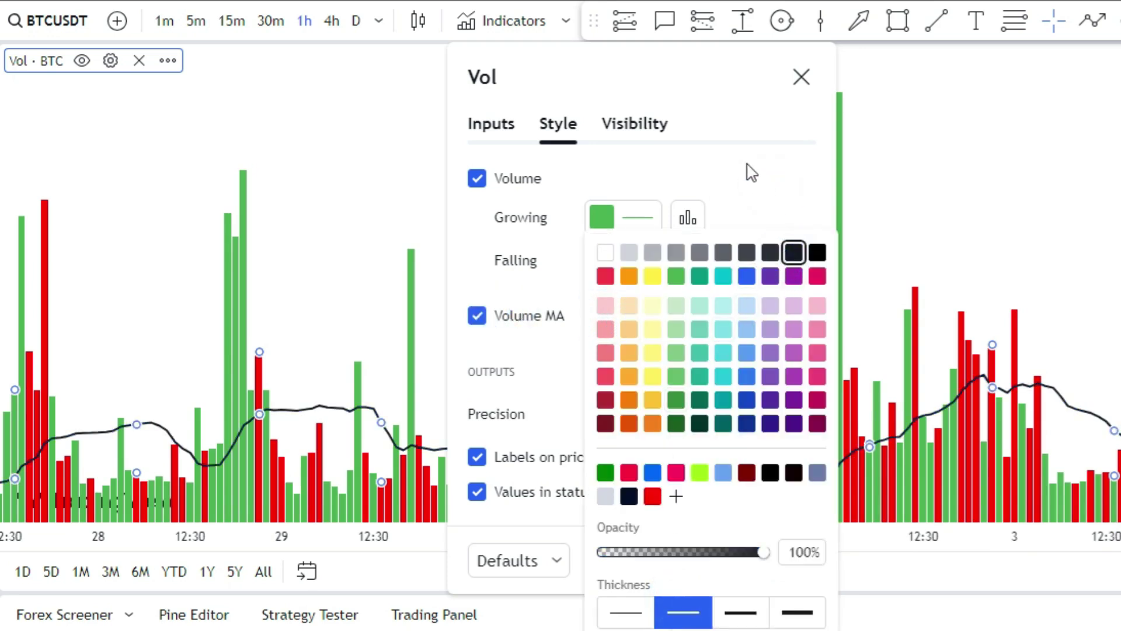
left_click(776, 187)
- Set the volume MA length to 45, enable color based on previous close, and apply the settings
left_click(491, 123)
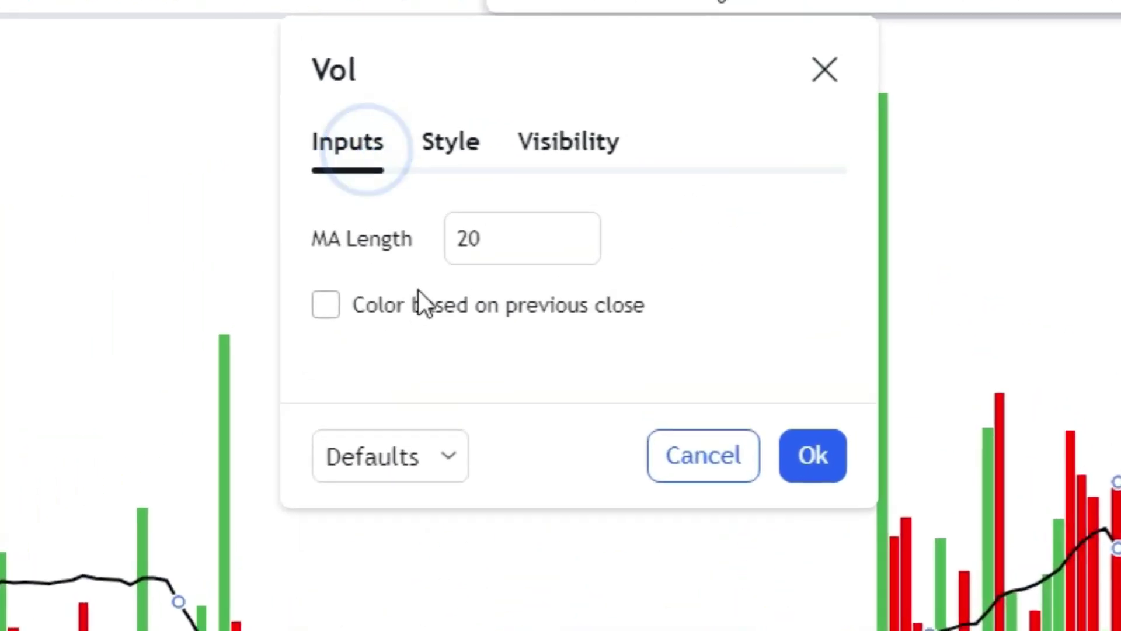
left_click(544, 229)
left_click_drag(471, 259, 397, 258)
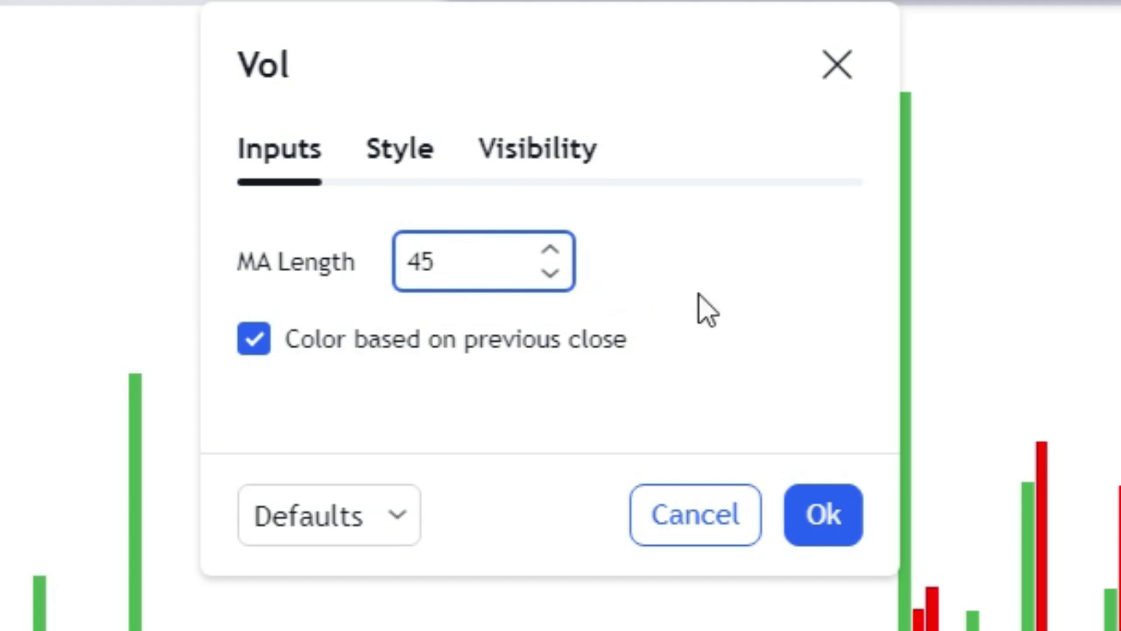
left_click(796, 514)
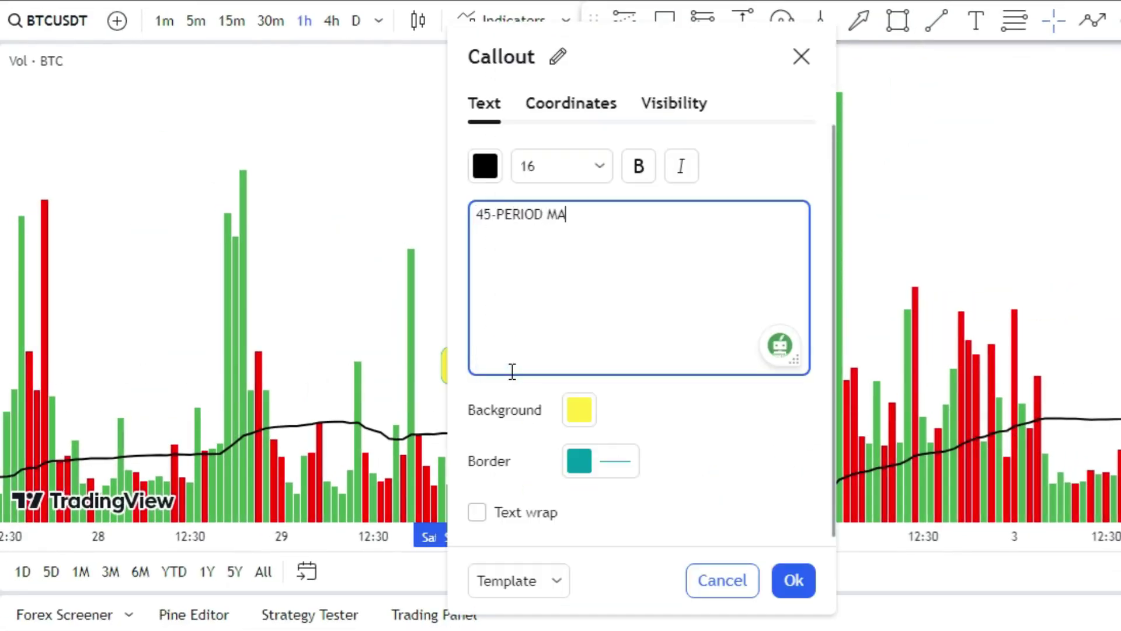
- Label the volume moving average line with a callout reading "45-PERIOD MA"
left_click(795, 585)
left_click(623, 343)
left_click(627, 293)
- Add a callout to the tall green bar at 2 Oct 01:30 reading "GREEN BAR > 45-MA" and "BUY SIGNAL CONFIRMATION"
left_click(665, 20)
left_click(839, 178)
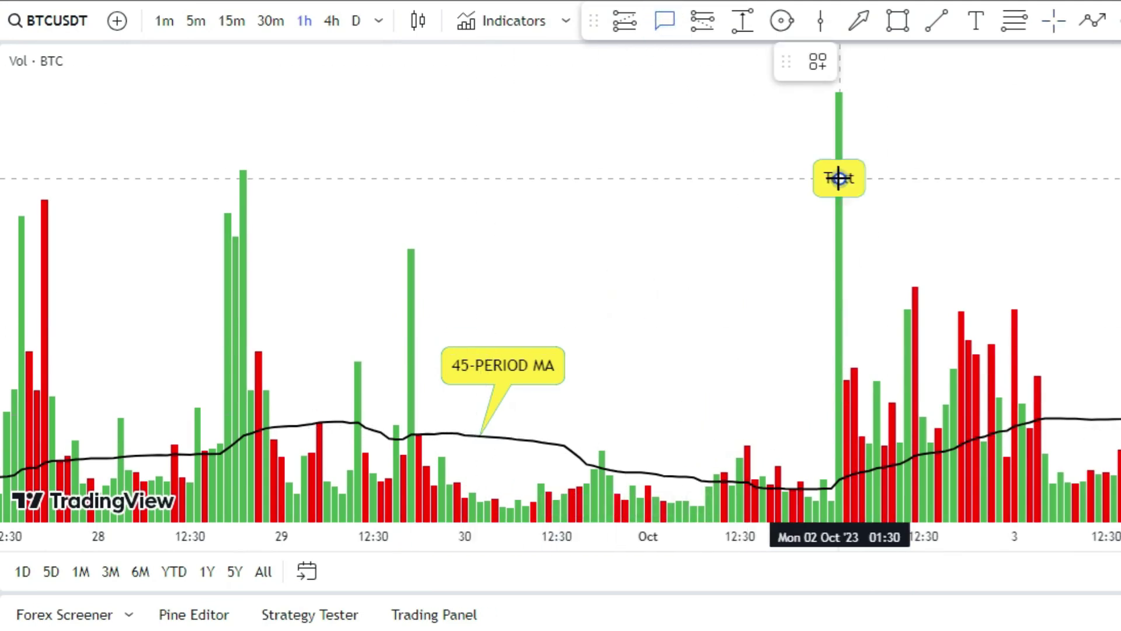
left_click(748, 161)
type("GREEN BAR > 45-MA")
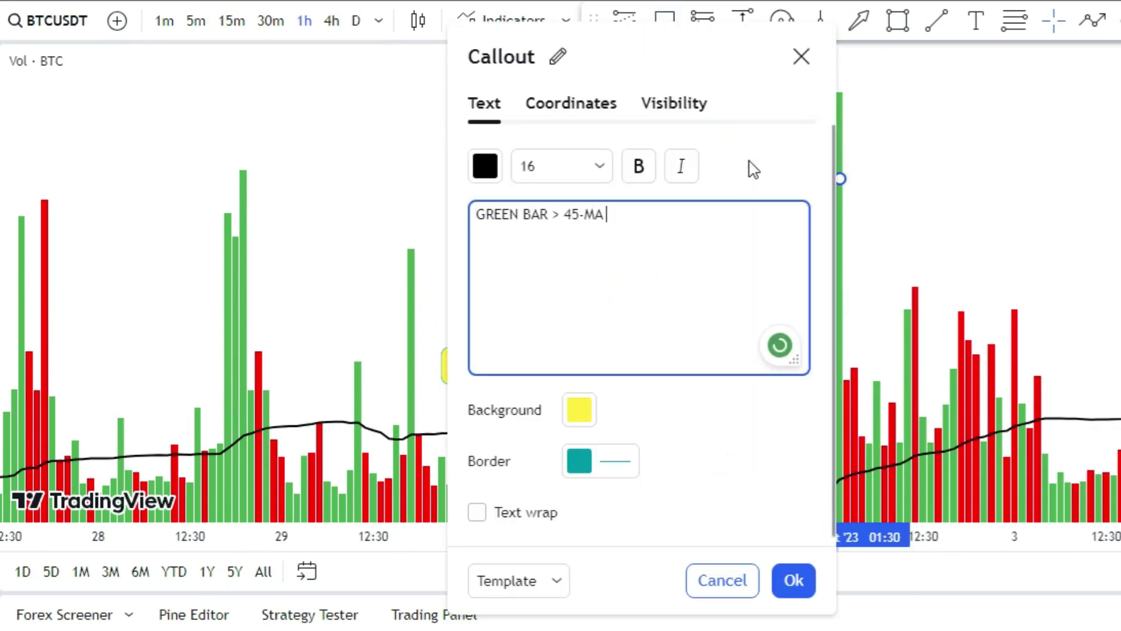
left_click(794, 580)
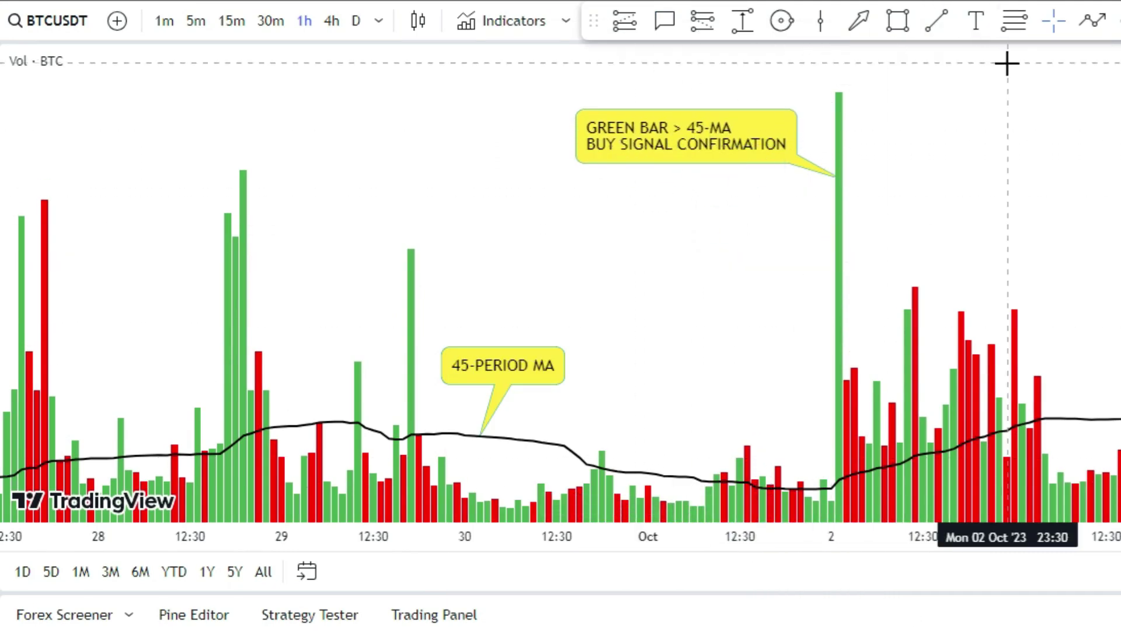
- Add a callout to the tall red bar at 27 Sep 17:30 reading "RED BAR > 45-PERIOD MA" and "SELL SIGNAL CONFIRMATION"
left_click_drag(473, 199, 646, 199)
left_click(665, 21)
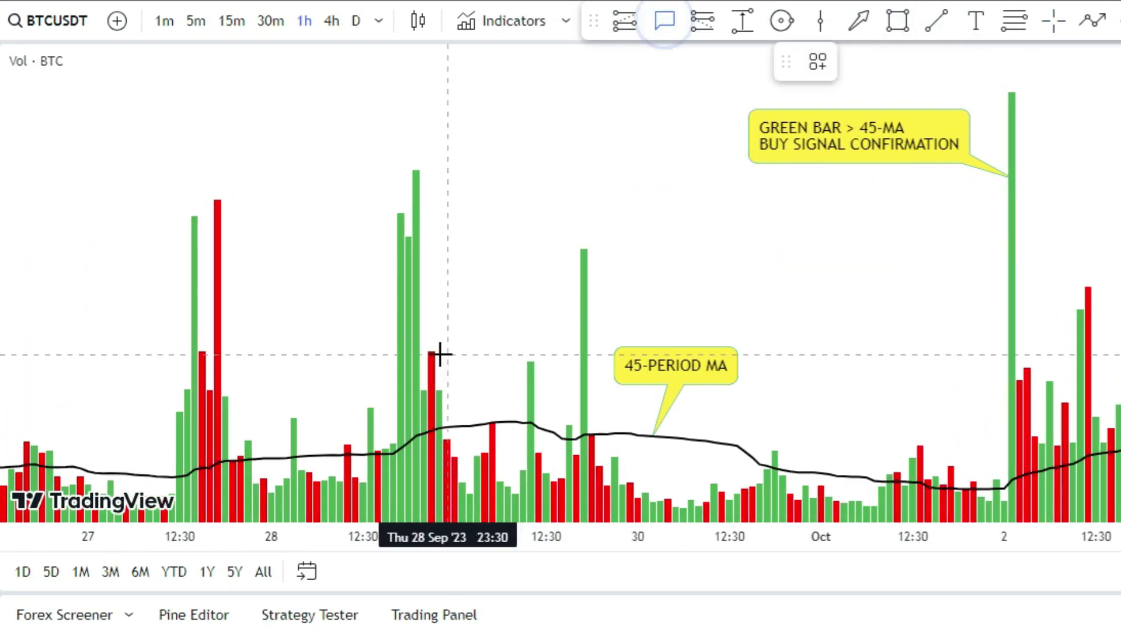
left_click(217, 206)
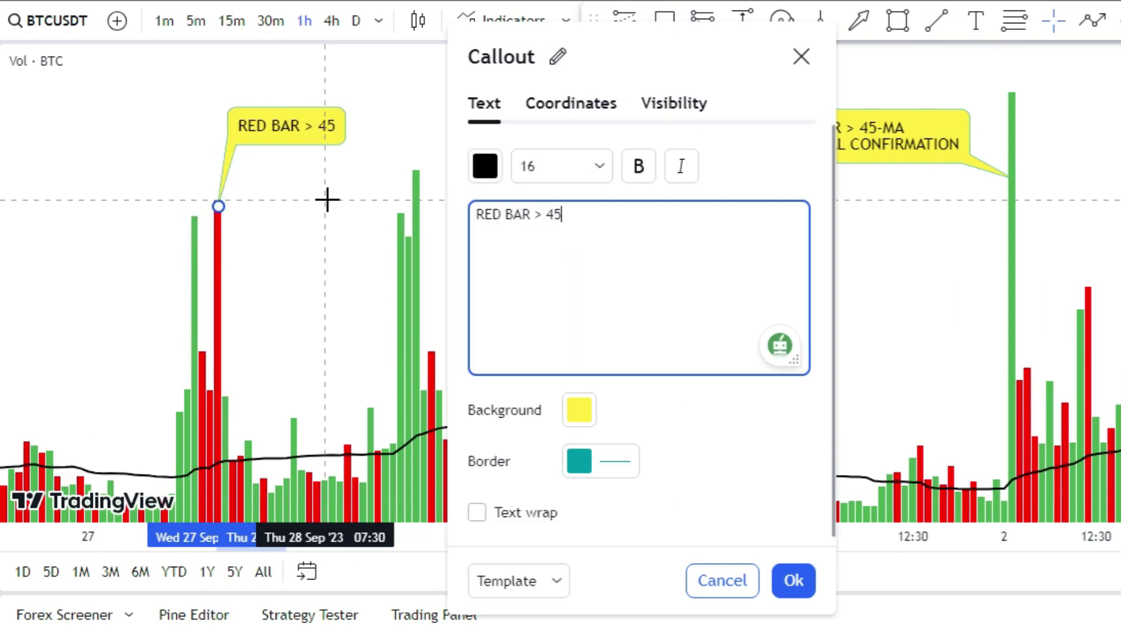
type("S")
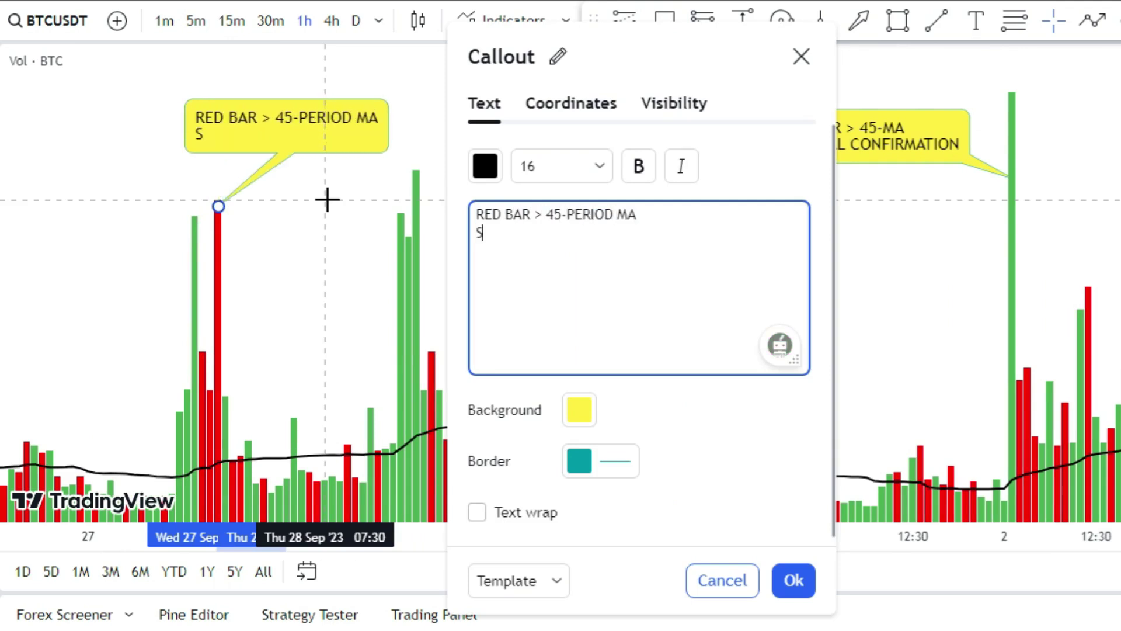
type("ELL SIGNAL CONFIRMATION")
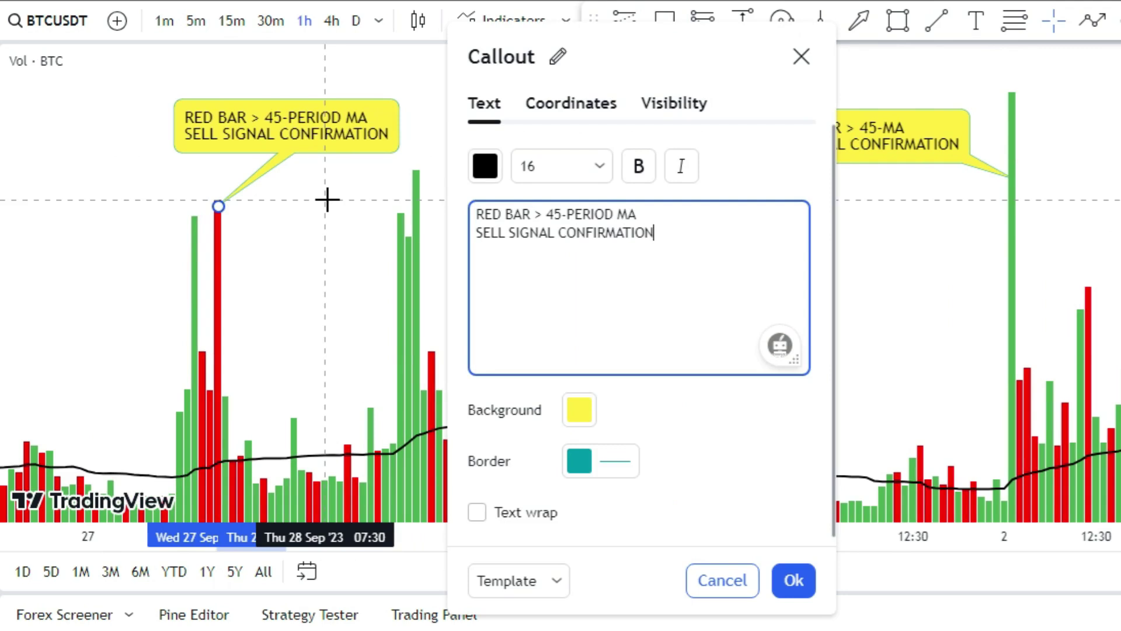
left_click(793, 580)
left_click(220, 253)
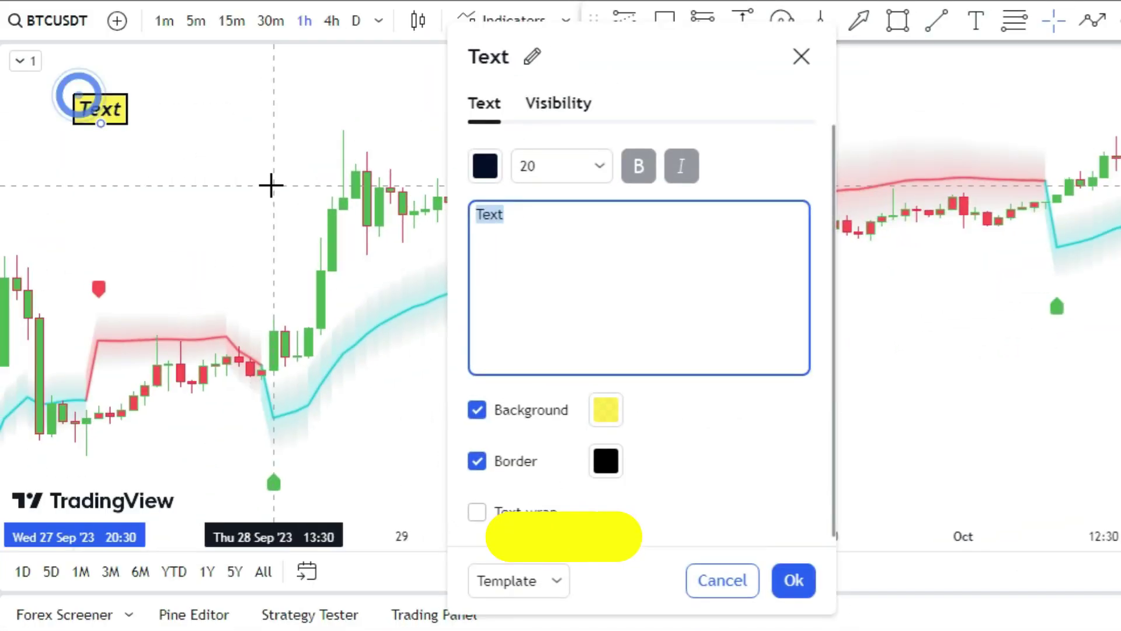
- Place a text note reading "1- BUY SIGNAL" on the price chart above the 27 Sep candles
type("1- B")
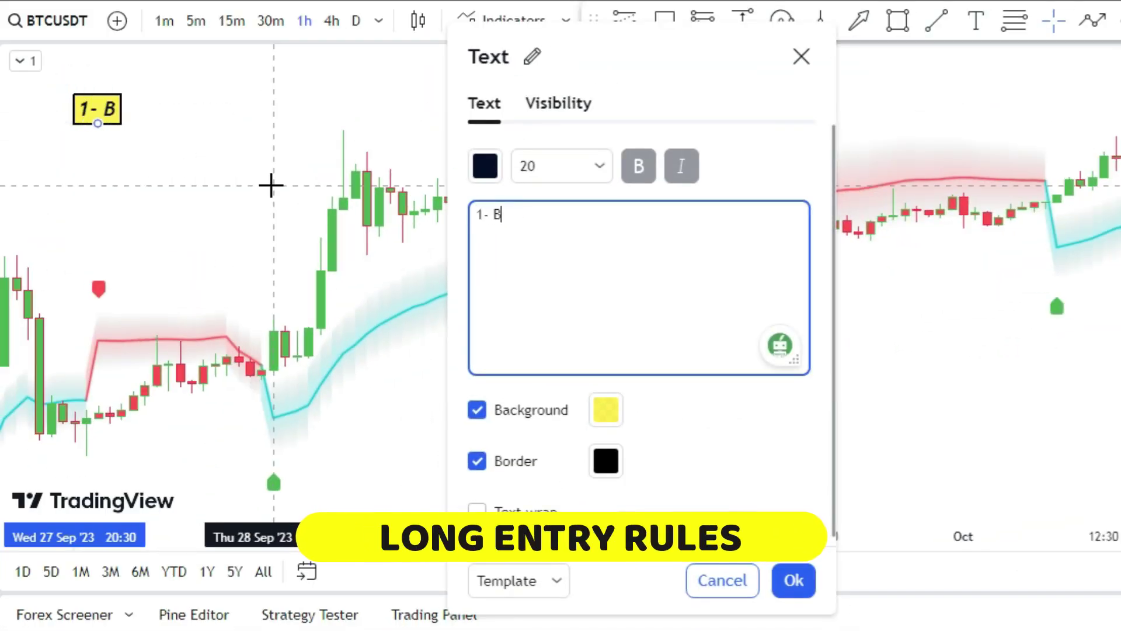
left_click(793, 580)
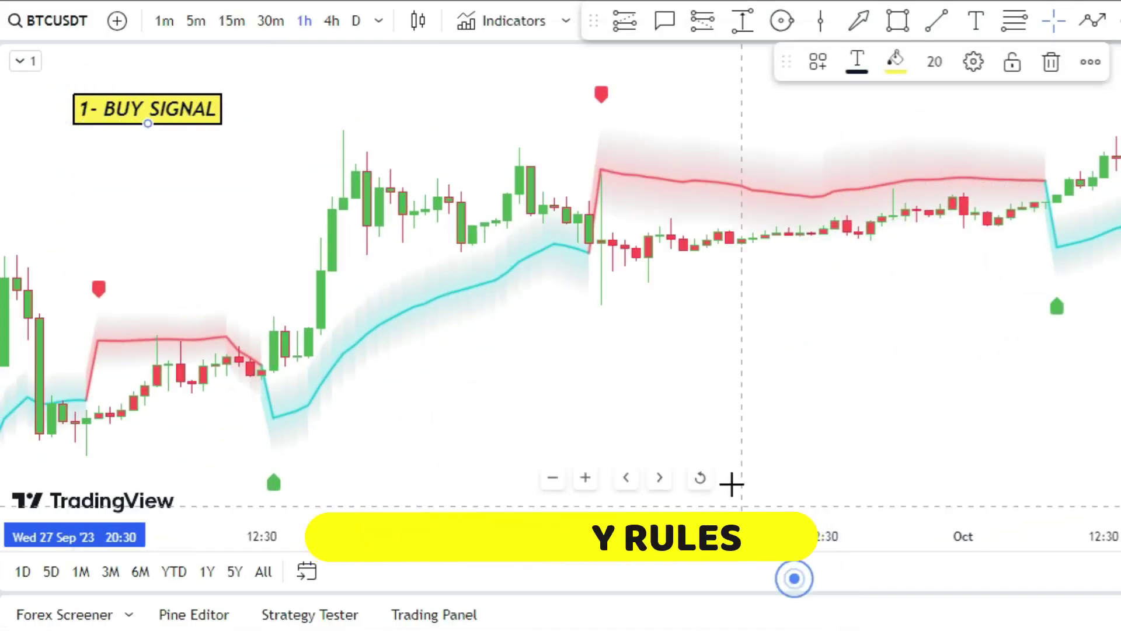
left_click(565, 536)
- Attach a callout reading "1" to the 28 Sep buy signal marker and draw a vertical line through it at 13:30
left_click_drag(274, 483, 367, 444)
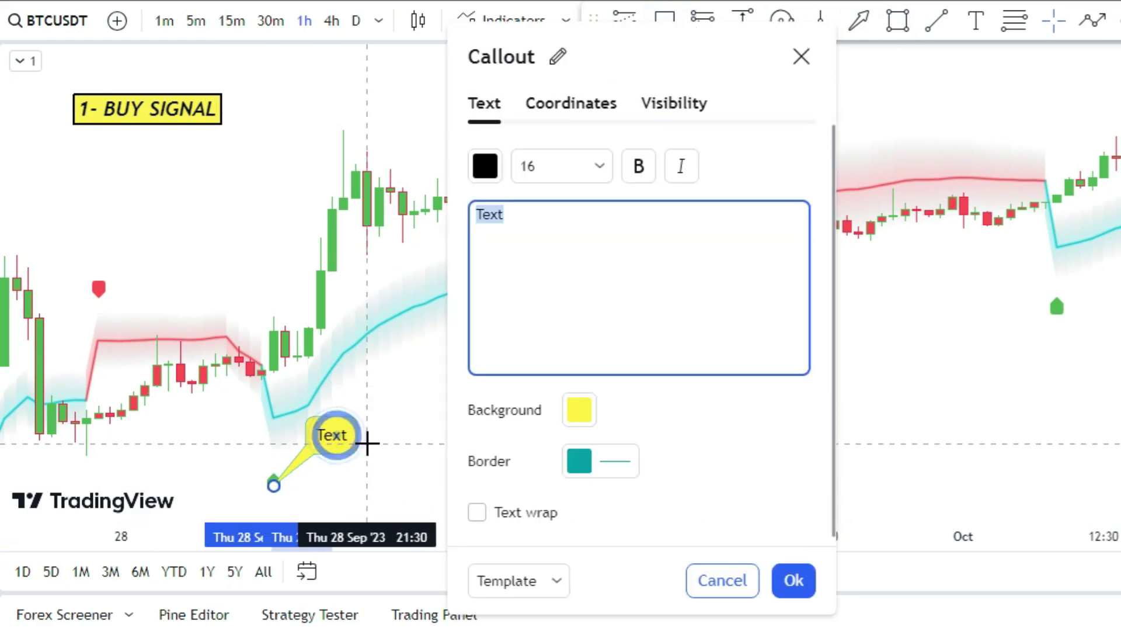
left_click(793, 579)
left_click(755, 394)
left_click(820, 21)
left_click(273, 342)
left_click(463, 407)
- Add the line "2- ADX DMAI HISTOGRAN: DARK GREEN" to the rules note and move the note below the 29 Sep candles
double_click(147, 108)
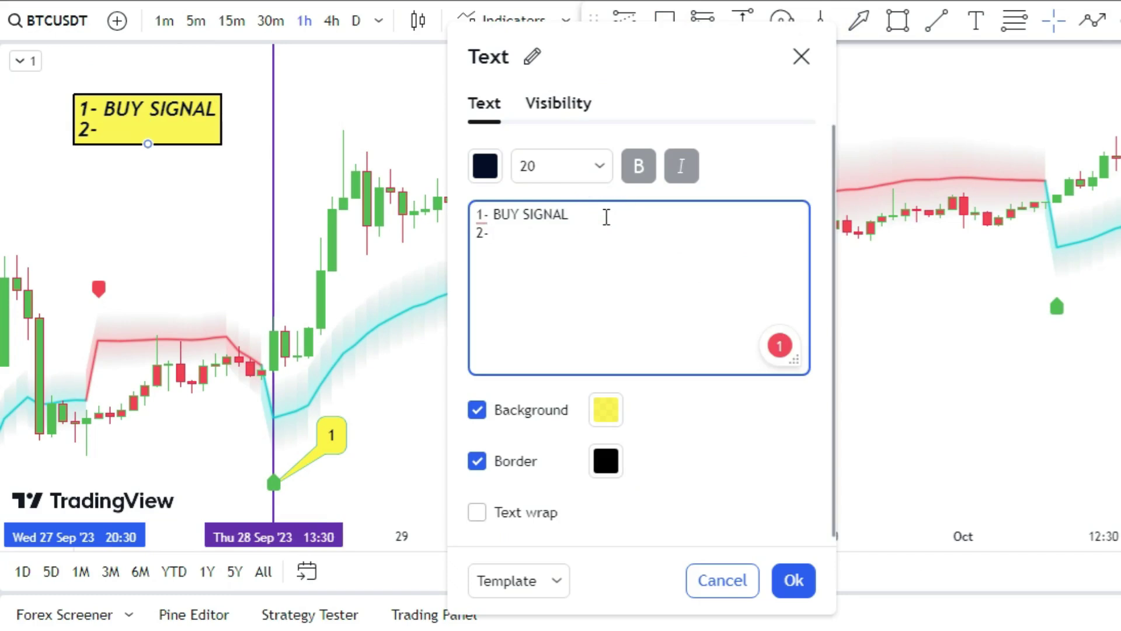
type("DMAI HISTO")
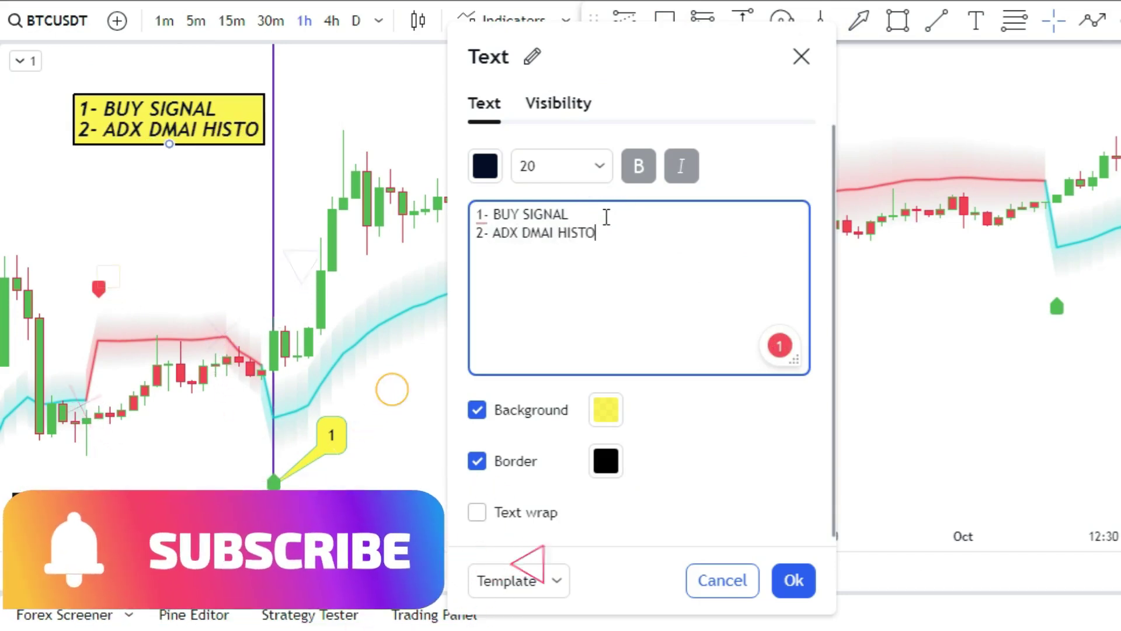
type("GRAN: DARK GREEN")
key("BackSpace")
key("BackSpace")
key("BackSpace")
key("BackSpace")
key("BackSpace")
type("DARK GREEN")
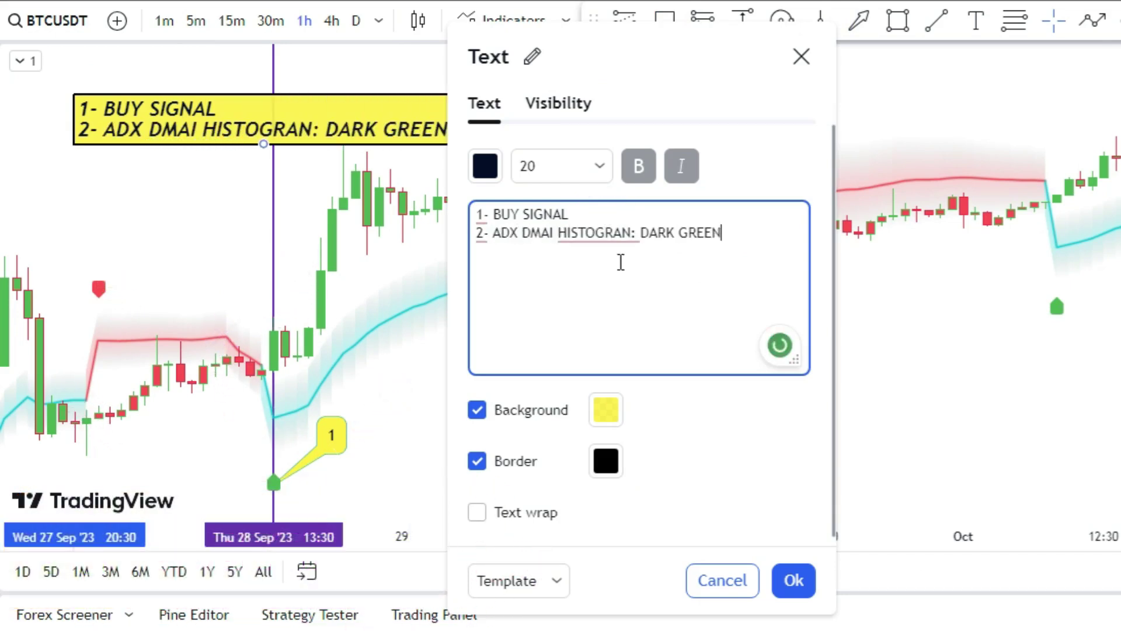
left_click(794, 580)
left_click_drag(222, 112, 567, 331)
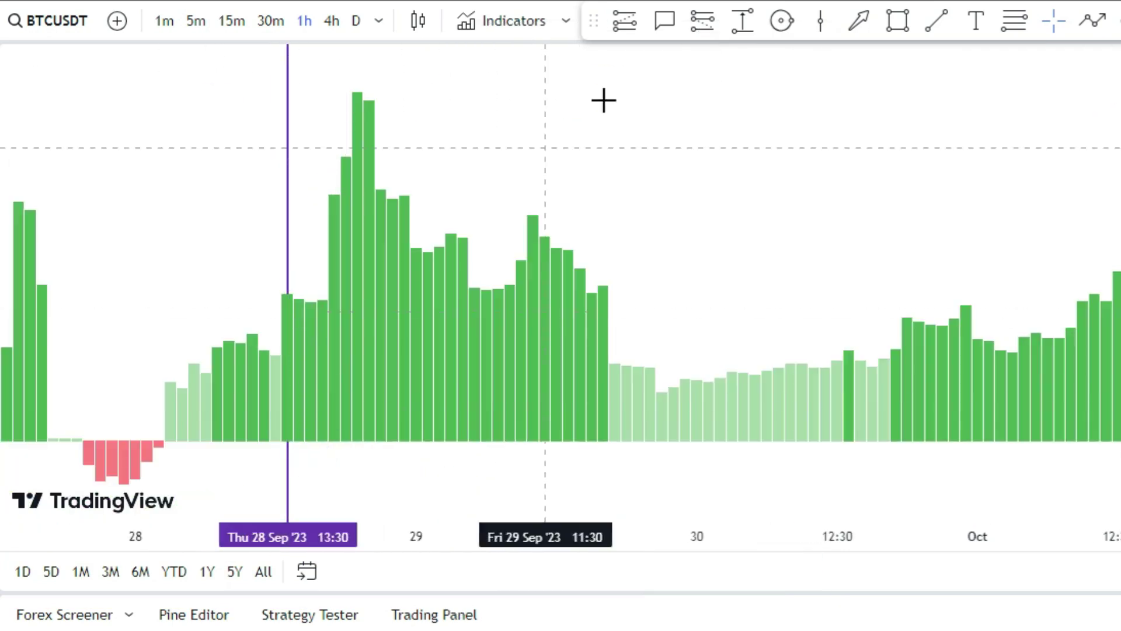
- Add a callout reading "BUY SIGNAL CONFIRMATION" to the dark green histogram bar at 28 Sep 13:30
left_click(288, 306)
left_click(217, 255)
type("BUY SIGN")
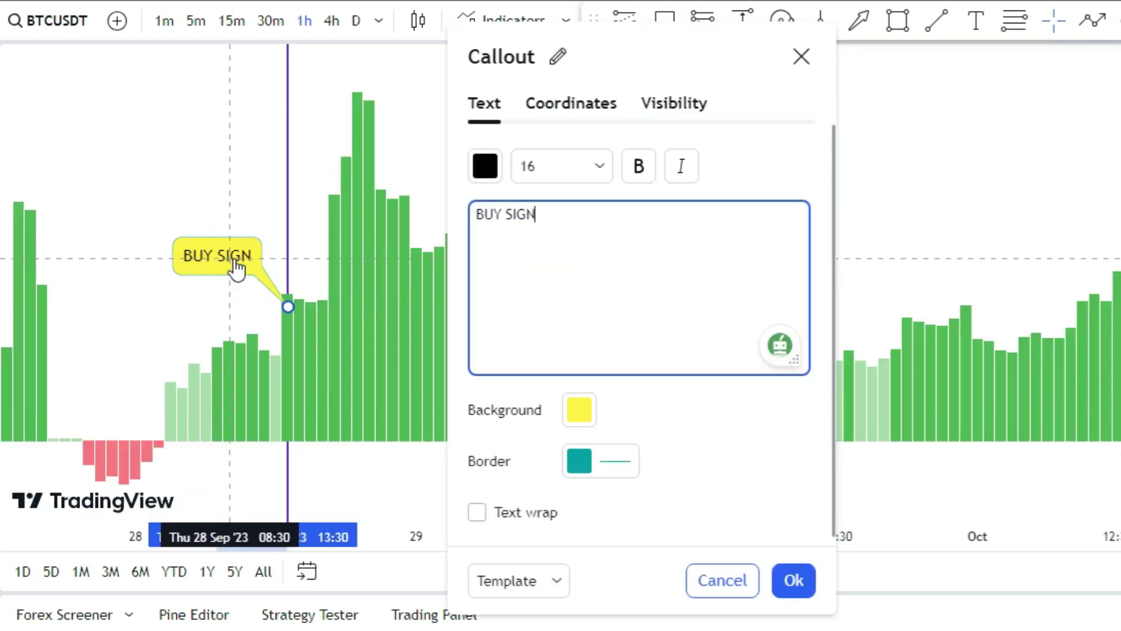
type("AL CONFIRMATION")
left_click(415, 233)
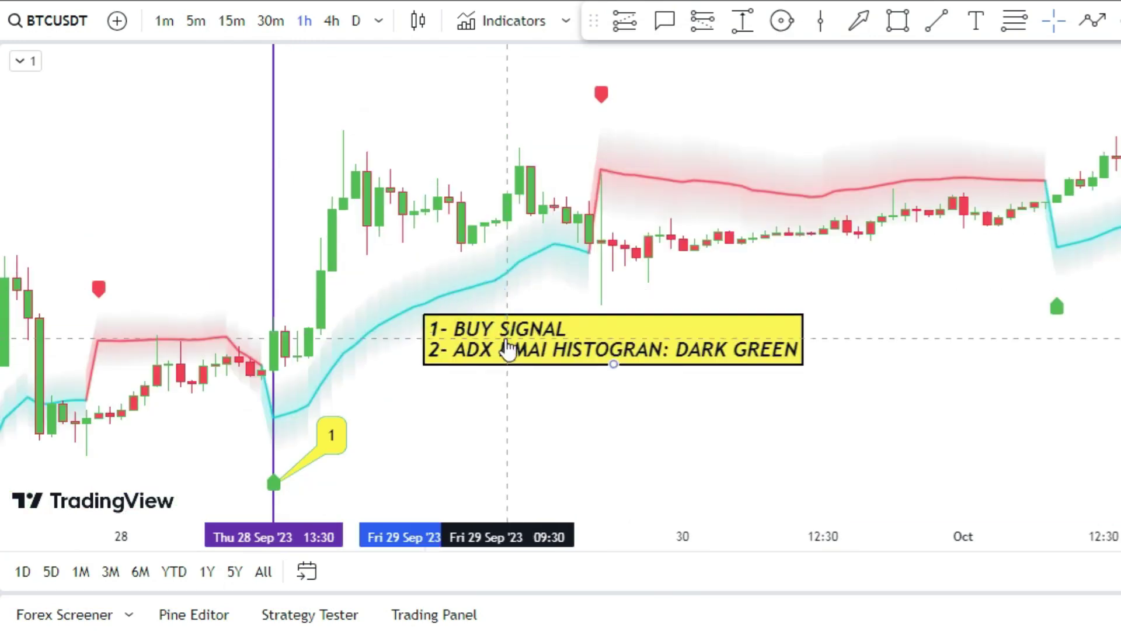
- Add the third line "3- VOLUME: GREEN BAR > MA" to the rules note
double_click(607, 338)
key("Return")
type("3- VOLUME: GREEN BAR")
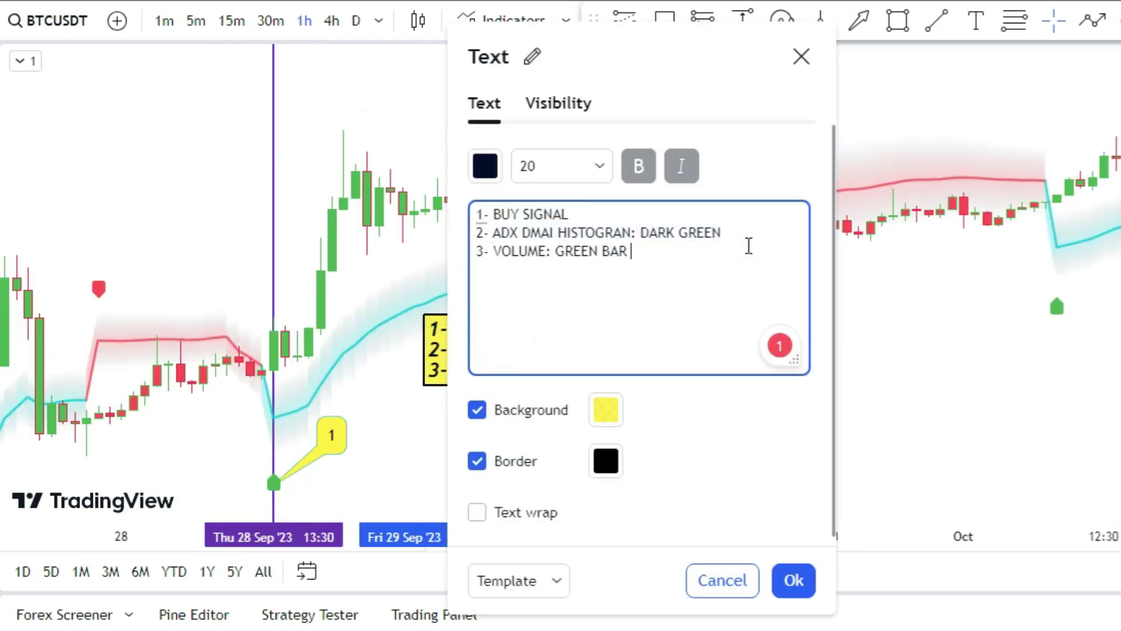
left_click(793, 579)
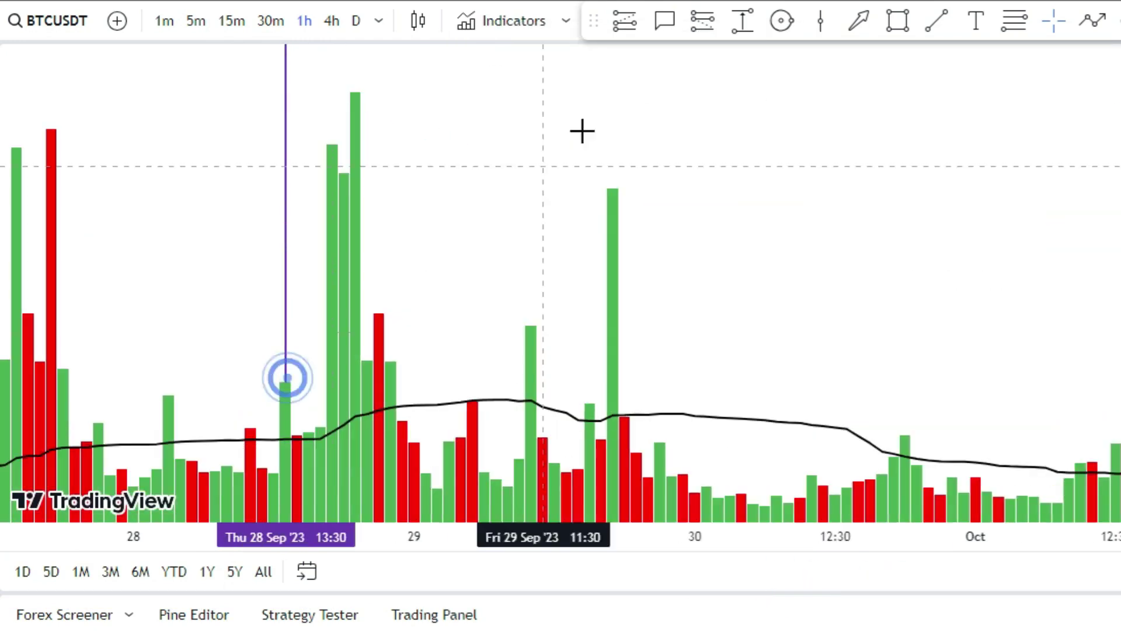
- Attach a callout reading "3" to the volume bar at the 28 Sep line and change the histogram callout to "2-BUY SIGNAL CONFIRMATION"
left_click(286, 397)
left_click(206, 323)
type("3")
left_click(791, 578)
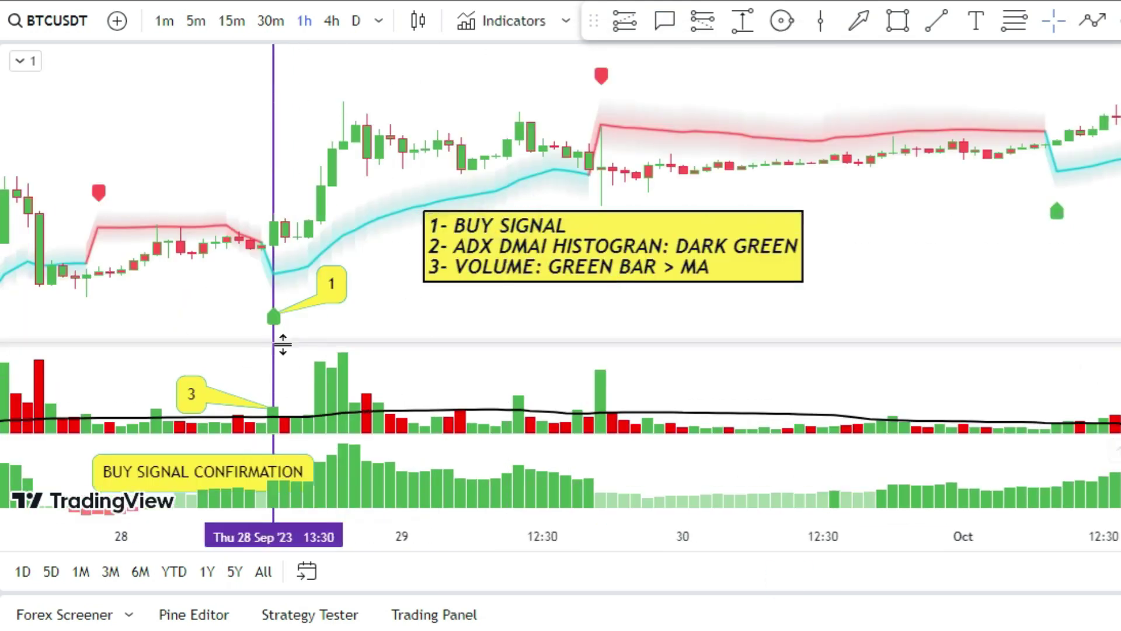
left_click(496, 217)
left_click(813, 584)
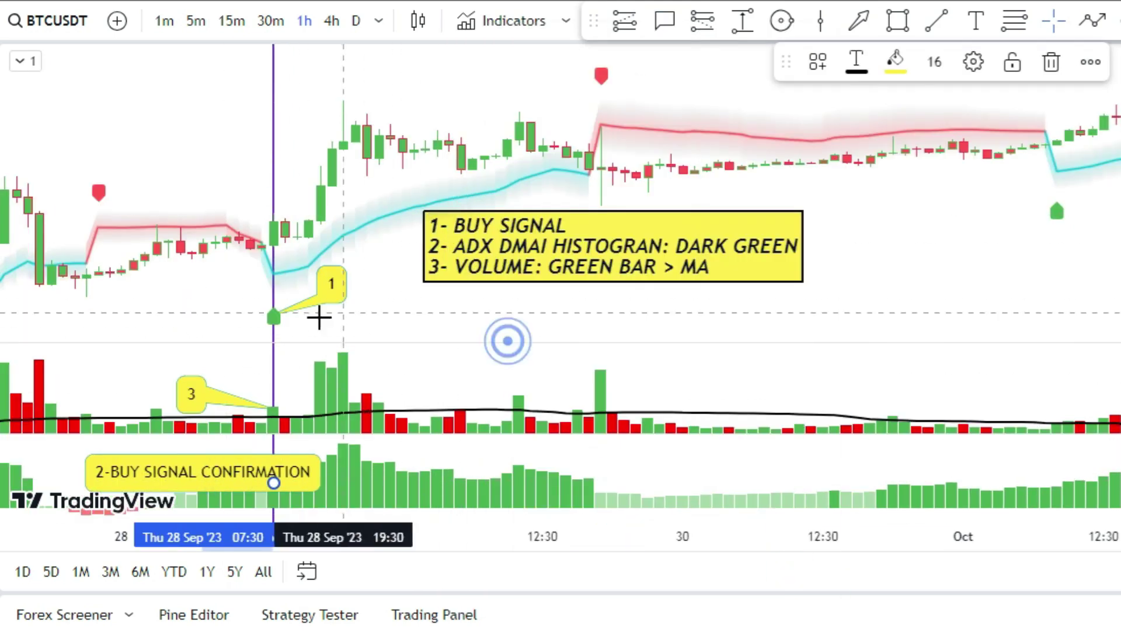
- Place a green thumbs-up icon above the candles just after the 28 Sep 13:30 line
left_click_drag(397, 294, 298, 132)
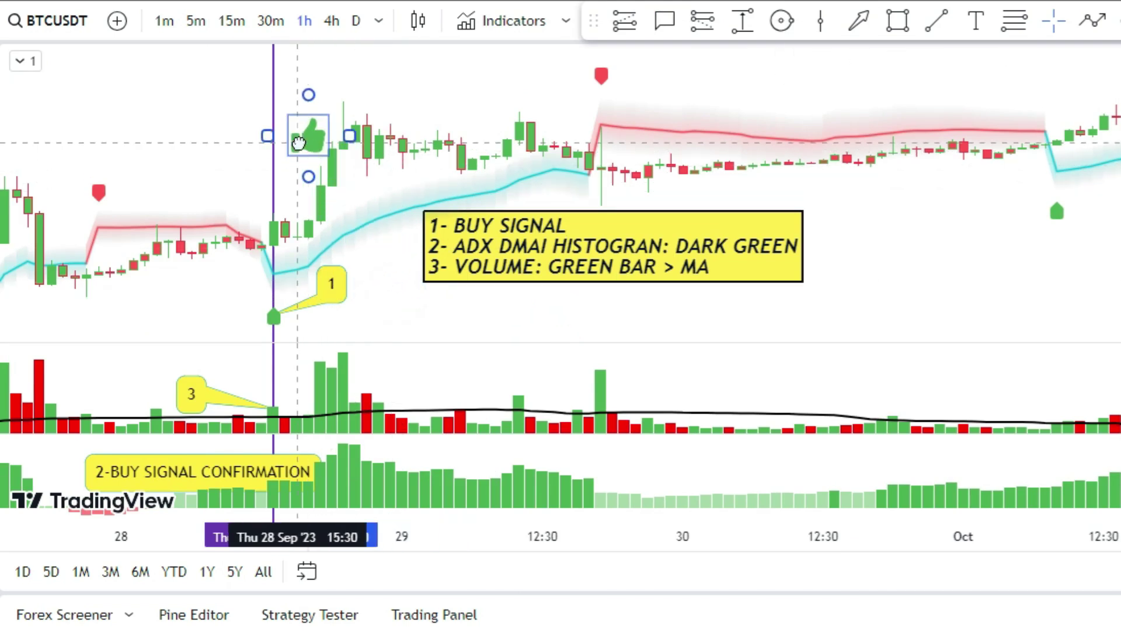
left_click(390, 82)
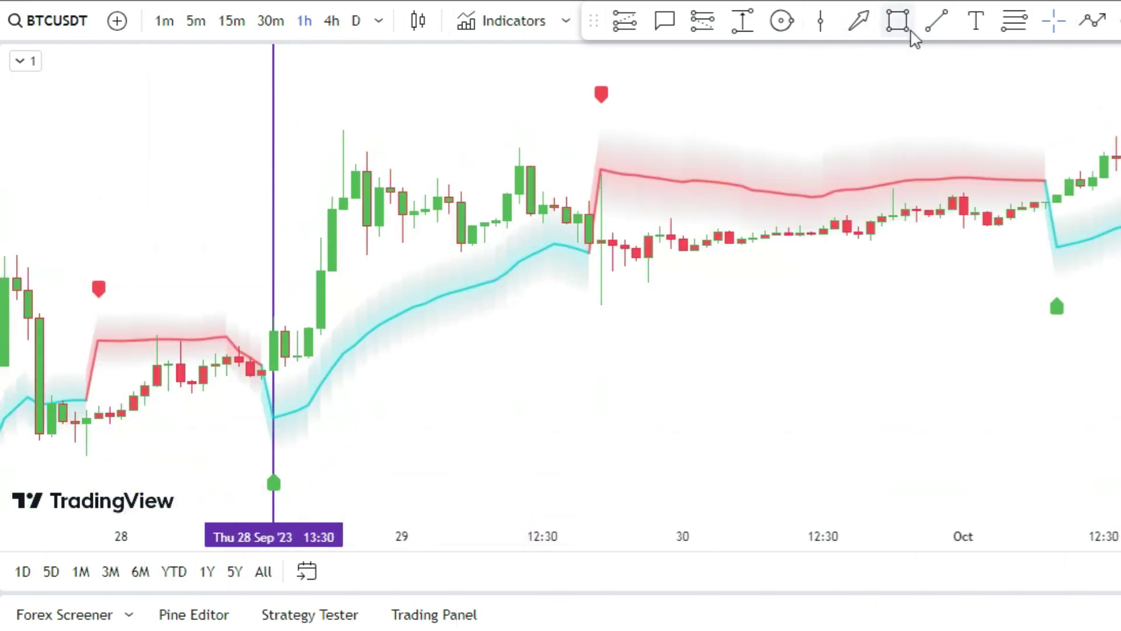
- Draw a horizontal trend line from 28 Sep 00:30 to 29 Sep 03:30 above the signal candle and label it "ENTRY LEVEL"
left_click(936, 20)
left_click(121, 331)
left_click(437, 331)
left_click(859, 60)
left_click(1066, 105)
double_click(409, 331)
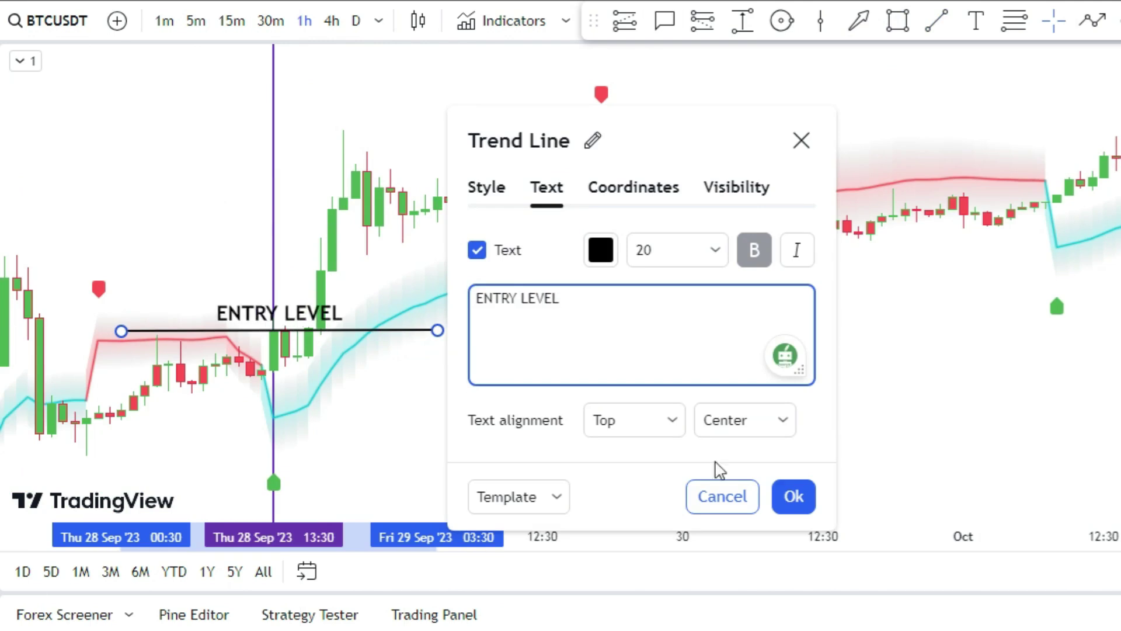
left_click(812, 501)
left_click(723, 418)
- Draw a trend line along the swing low from 25 Sep 03:30 to 30 Sep 03:30 and label it "STOPLOSS: RECENT SWING LOW"
left_click_drag(146, 193, 430, 140)
scroll(590, 175, "down", 4)
left_click_drag(614, 180, 564, 172)
left_click(936, 20)
left_click(129, 472)
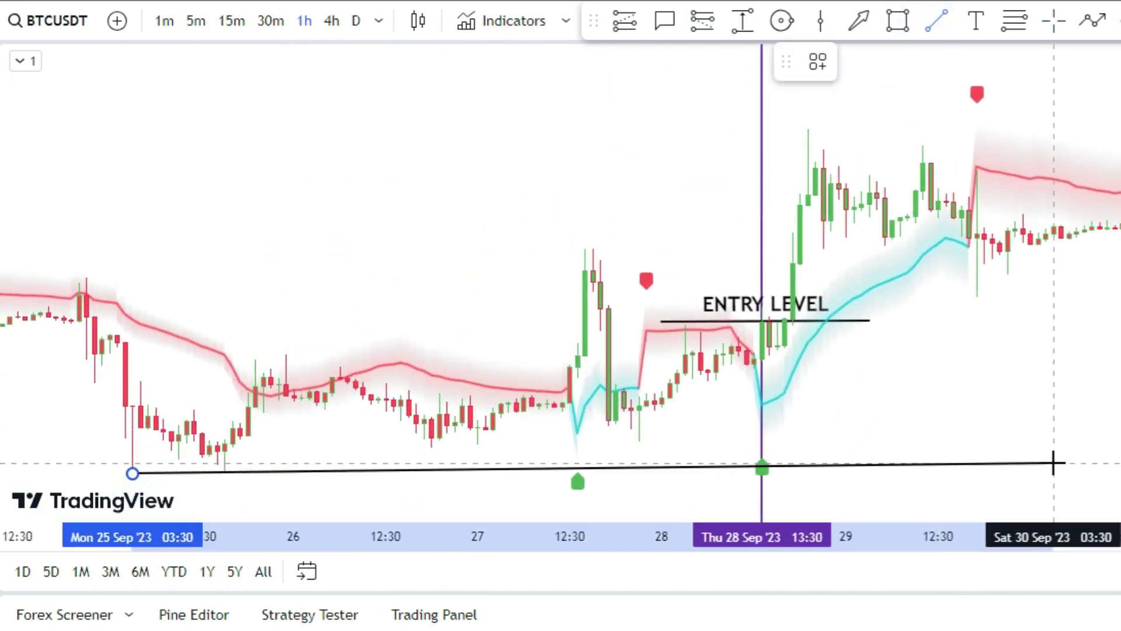
left_click(1054, 471)
double_click(954, 473)
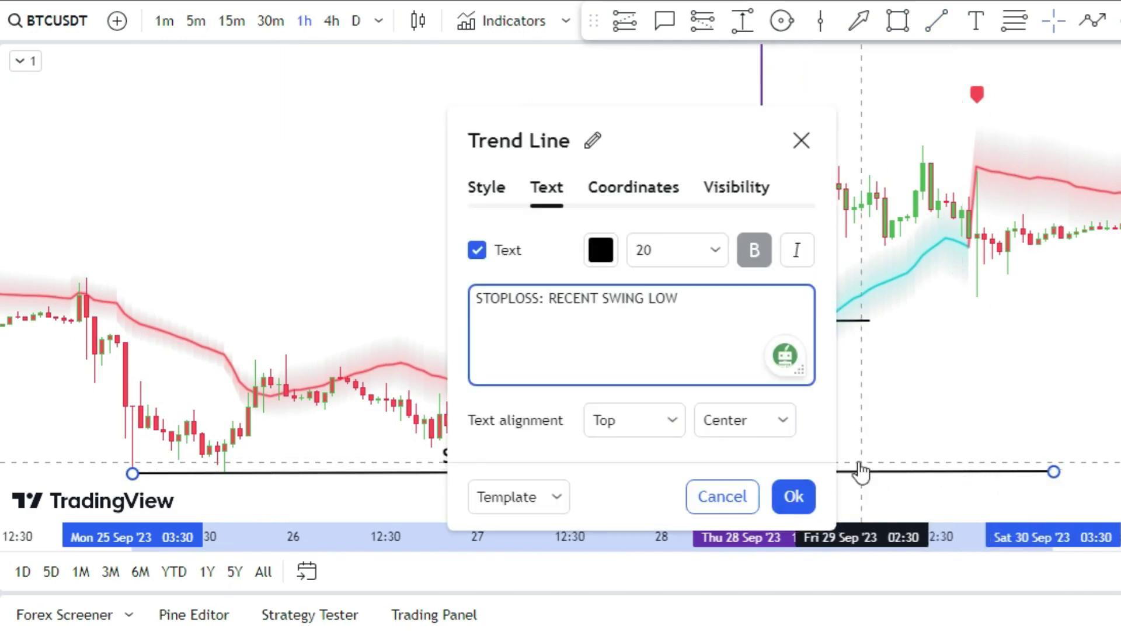
left_click(793, 496)
left_click(839, 403)
- Place a long position at the entry level on the 28 Sep line, with its stop at the swing low, a raised target and its end near 2 Oct
left_click(624, 22)
left_click(762, 319)
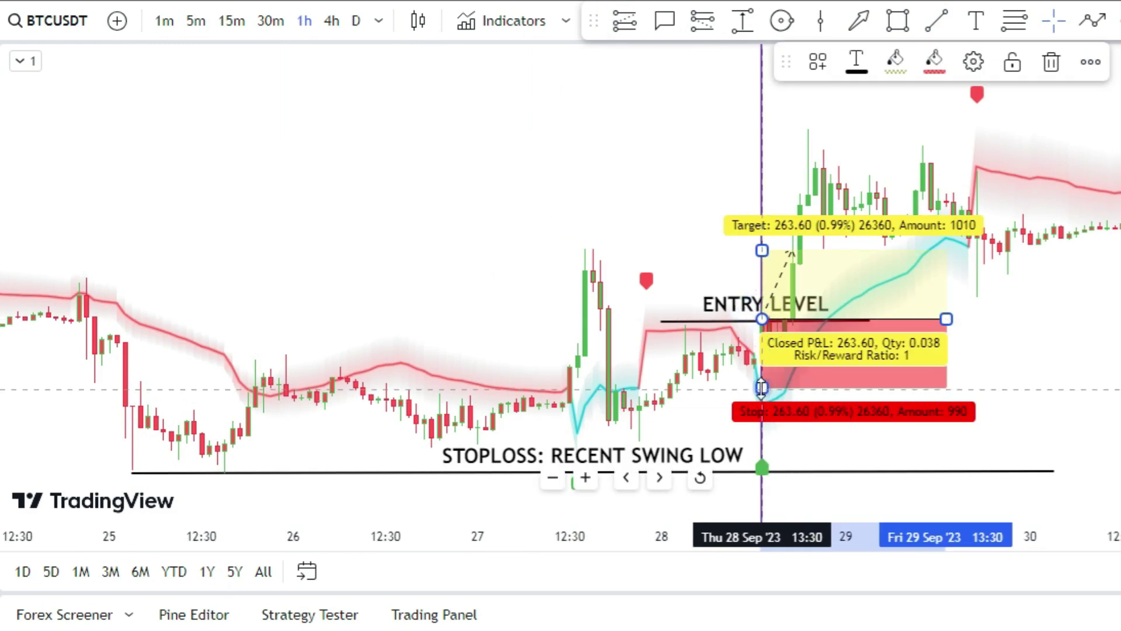
left_click_drag(761, 388, 762, 471)
left_click(1108, 350)
left_click_drag(701, 205, 376, 218)
left_click_drag(445, 349, 445, 256)
left_click_drag(859, 187, 610, 183)
left_click_drag(428, 387, 886, 374)
- Add a take-profit text note beginning "TP: R/R 1:" above the long position
left_click(976, 20)
left_click(491, 229)
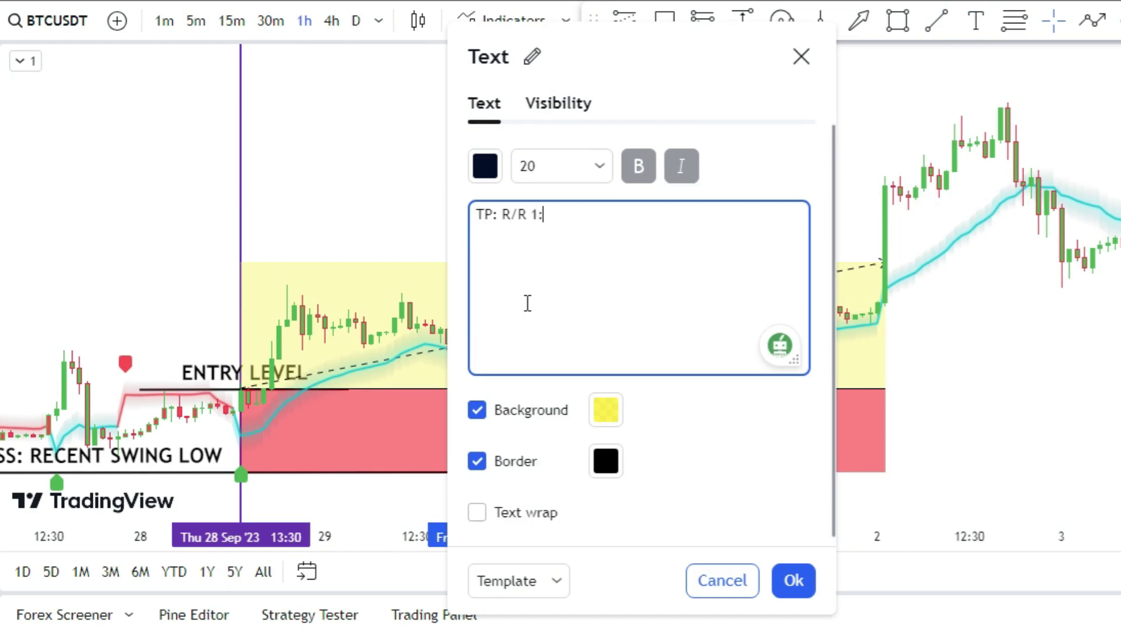
left_click(792, 581)
left_click(581, 403)
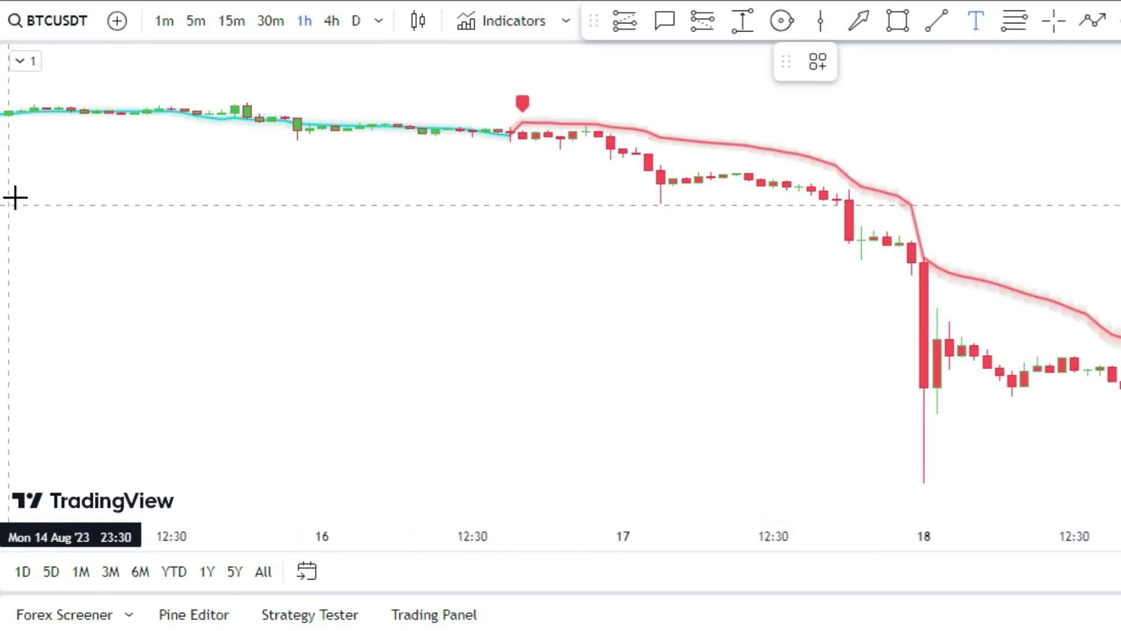
- Add a text note reading "1- SELL SIGNAL" below the 15 Aug candles
left_click(45, 189)
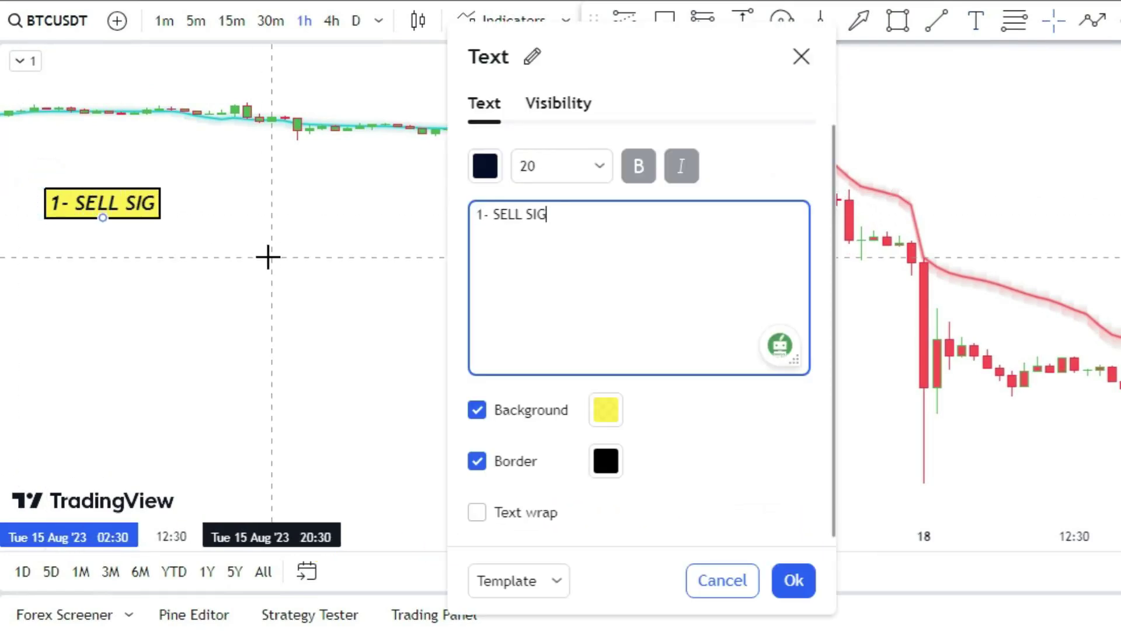
left_click(793, 580)
left_click(643, 409)
- Attach a callout reading "1" to the red sell marker at 16 Aug 16:30 and draw a vertical line through that candle
left_click(782, 22)
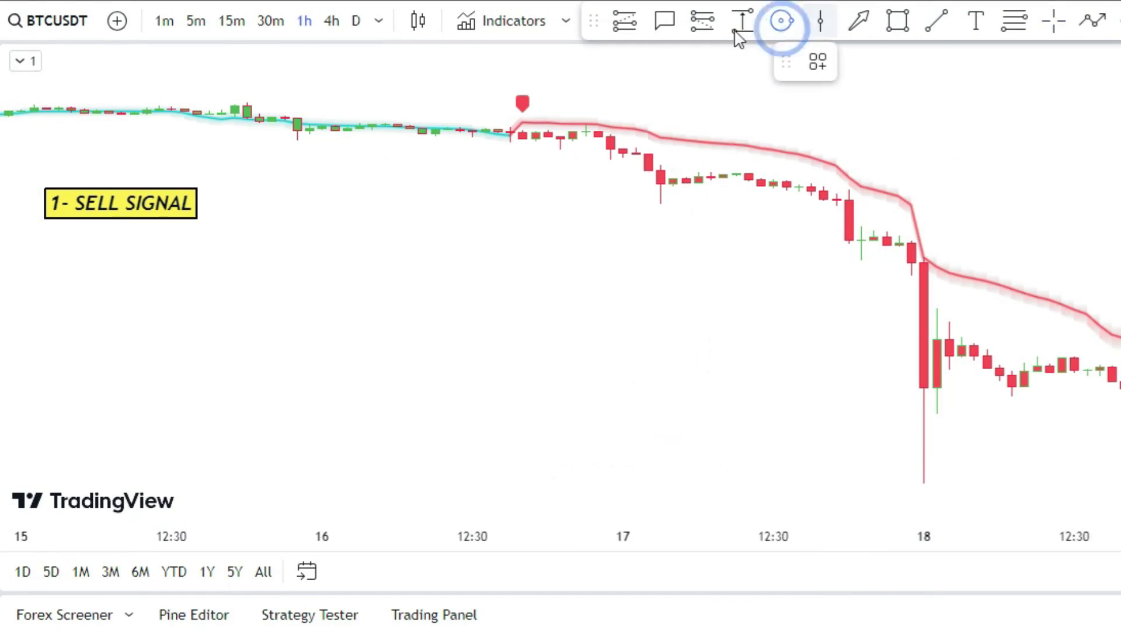
left_click(521, 100)
left_click(601, 75)
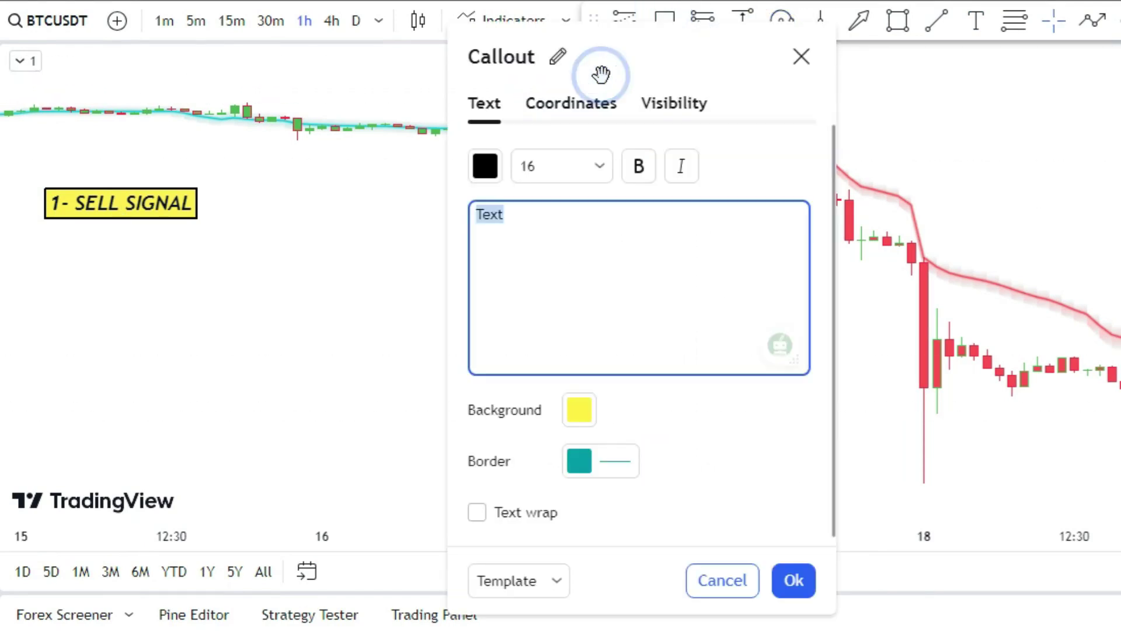
left_click(730, 564)
left_click(820, 21)
left_click(522, 235)
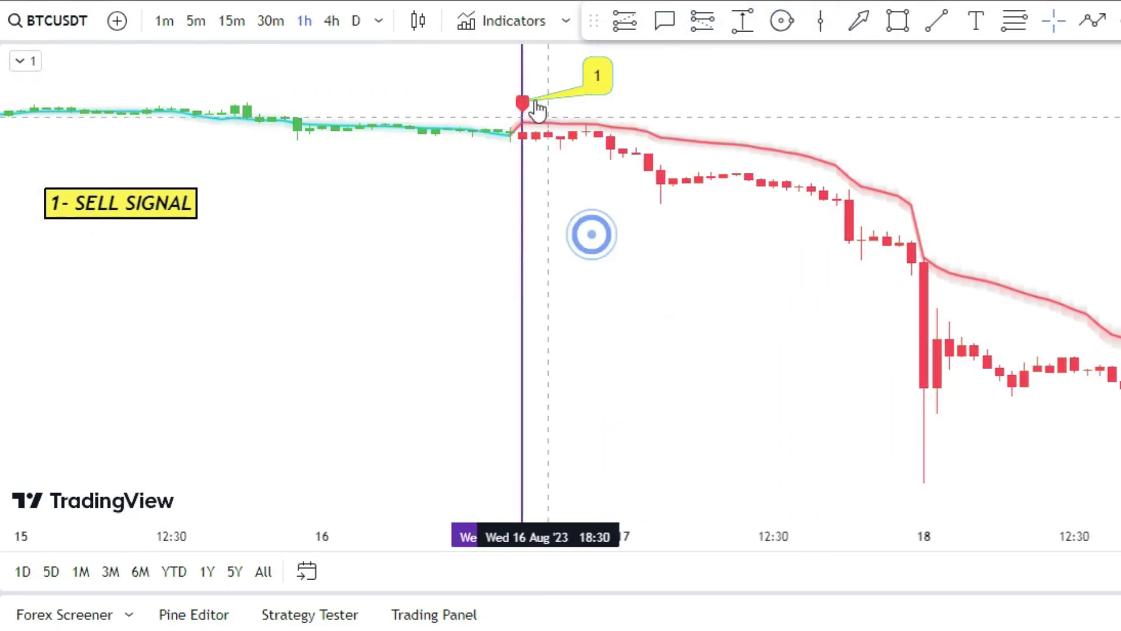
- Add the second line "2- ADX DMI : CONFIRMATION" to the sell rules note
double_click(189, 207)
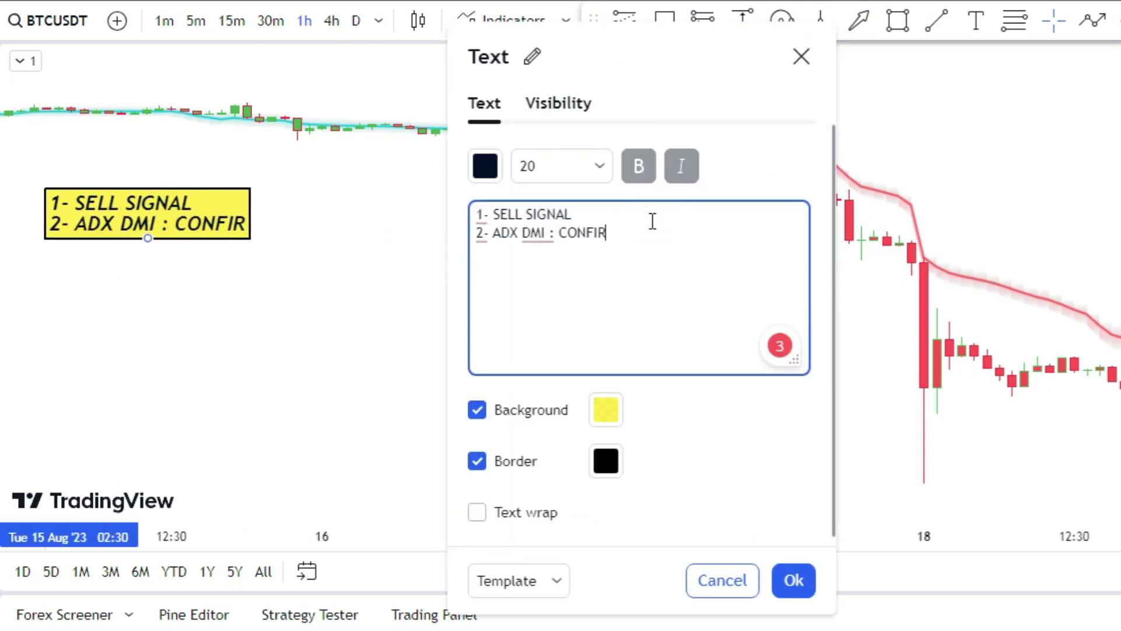
left_click(801, 578)
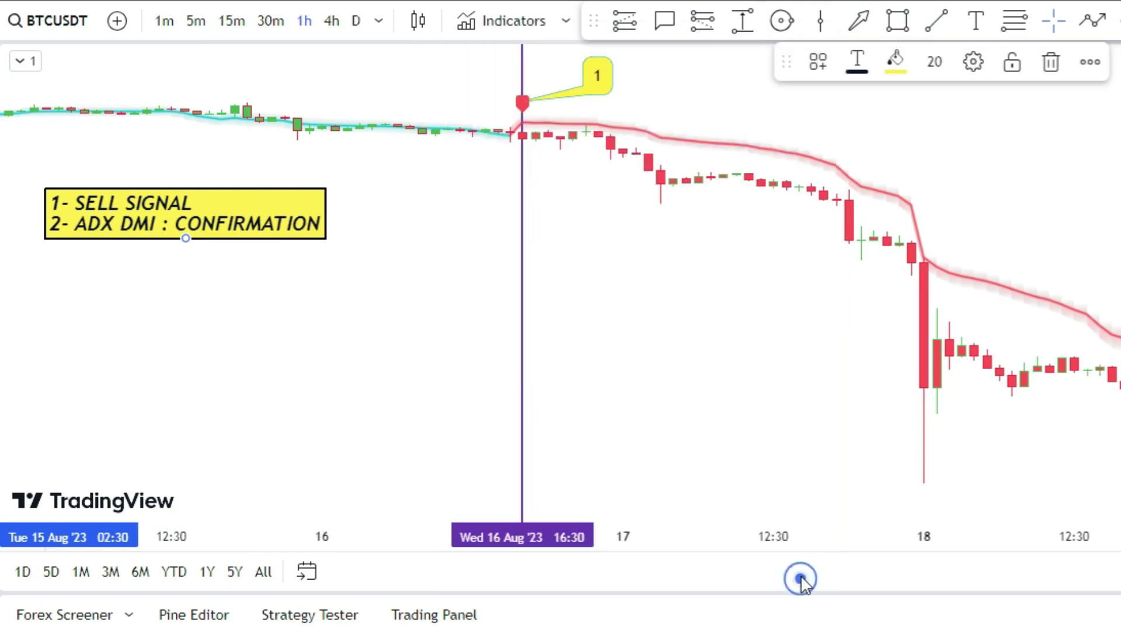
- Attach a callout reading "2" to the dark red histogram bar at the 16 Aug 16:30 line
double_click(581, 353)
double_click(550, 483)
left_click(665, 21)
left_click(533, 180)
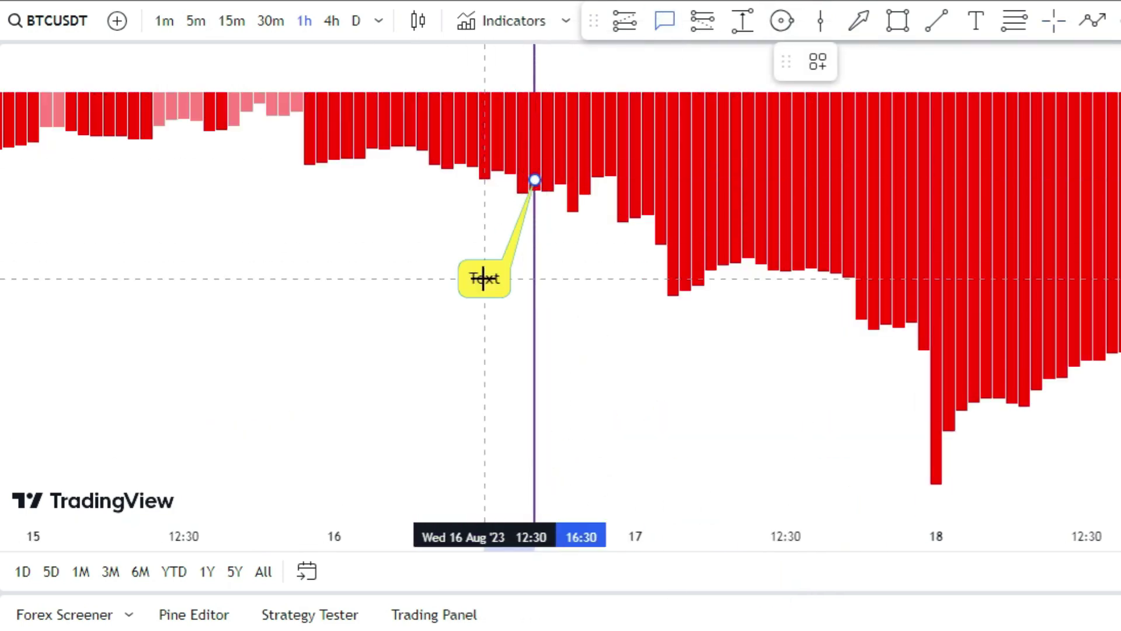
left_click(483, 279)
type("2")
left_click(792, 578)
left_click(741, 415)
double_click(591, 338)
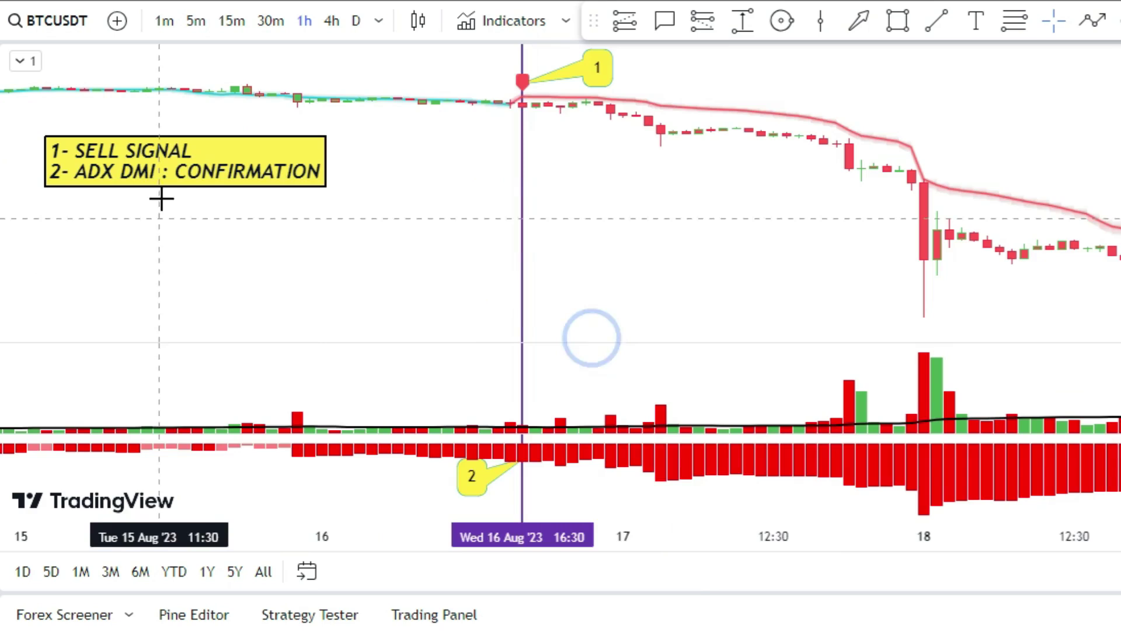
- Add the third line "3- VOLUME: CONFIRMATION" to the sell rules note
double_click(161, 175)
left_click(676, 237)
key("Return")
type("3- VOLUME: CONFIRMATION")
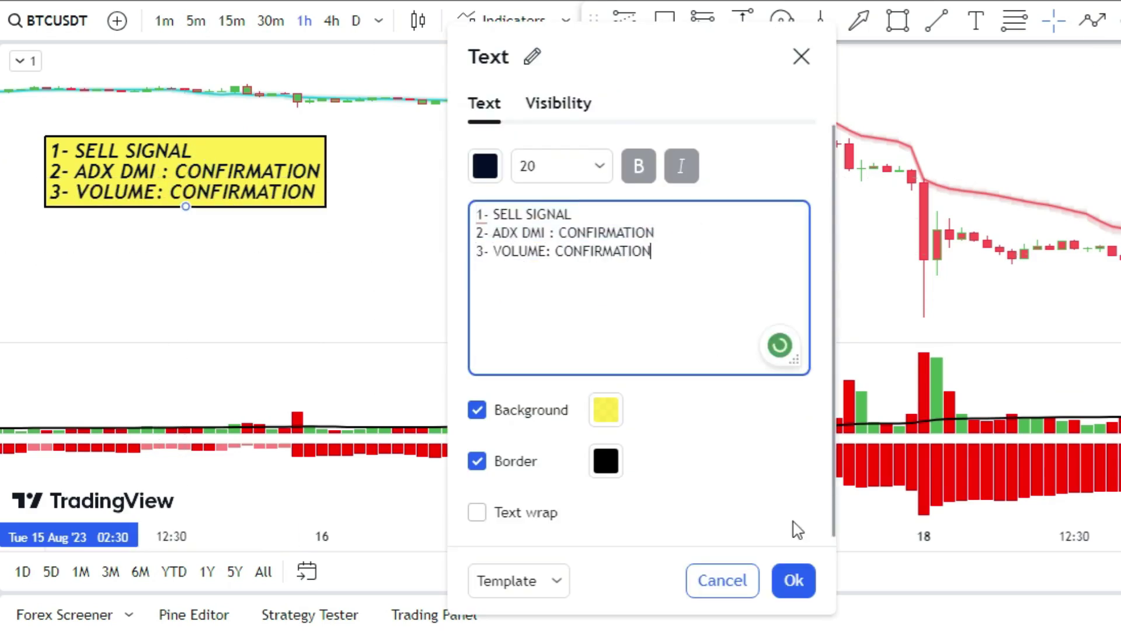
left_click(795, 579)
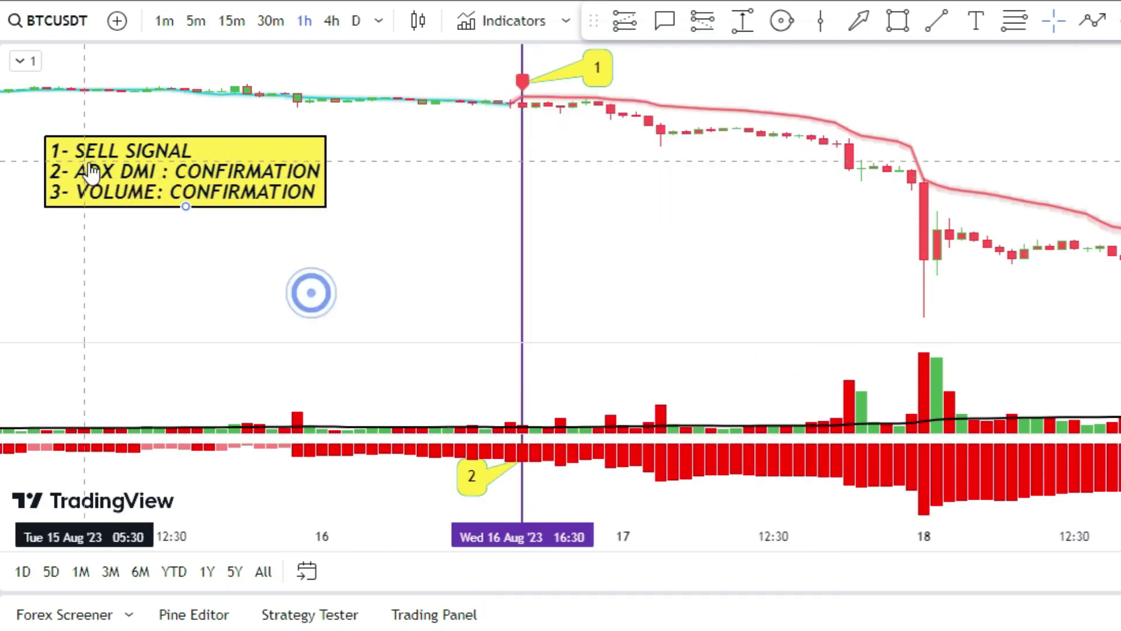
- Attach a callout reading "3" to the volume bar at 16 Aug 16:30 and place a green thumbs-up icon below the sell signal candles
double_click(555, 352)
left_click(667, 33)
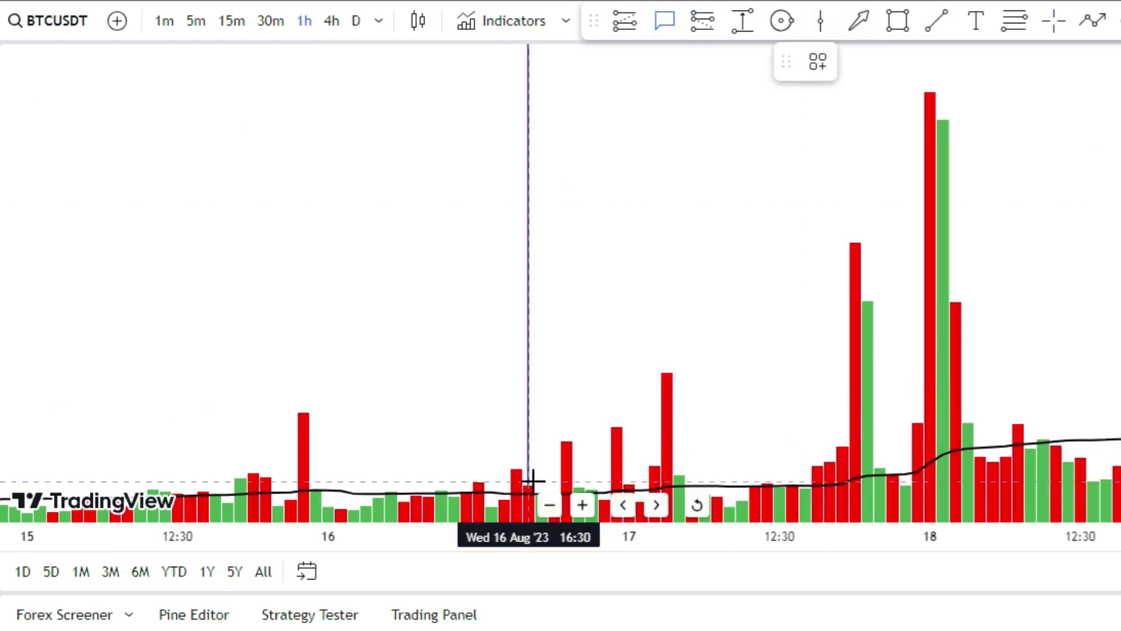
left_click(529, 481)
left_click(573, 372)
left_click(794, 580)
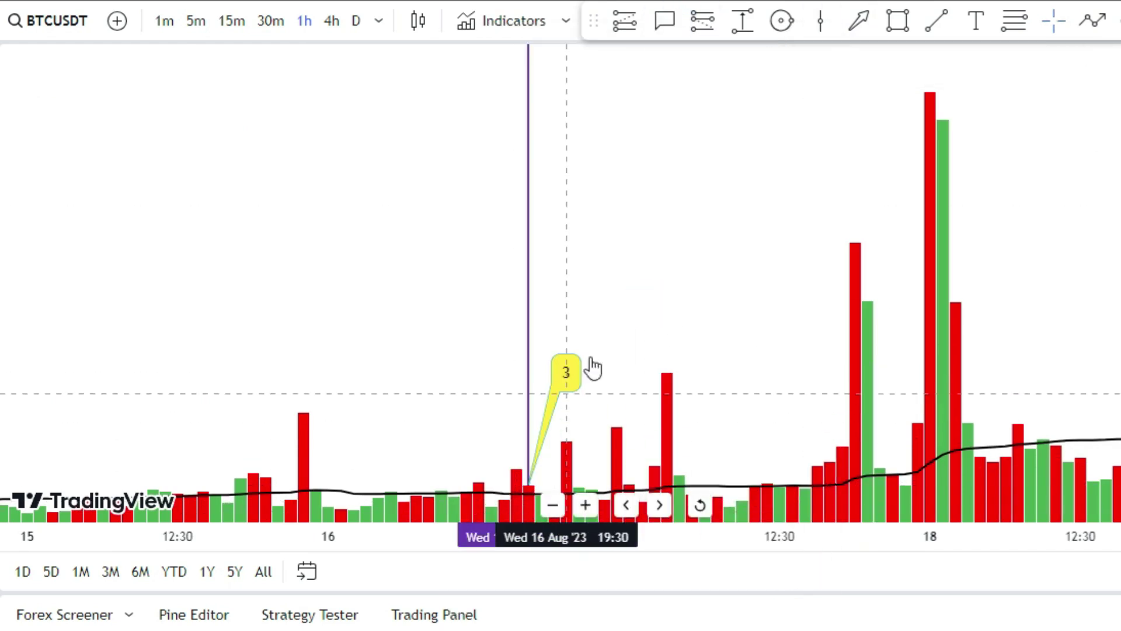
double_click(343, 263)
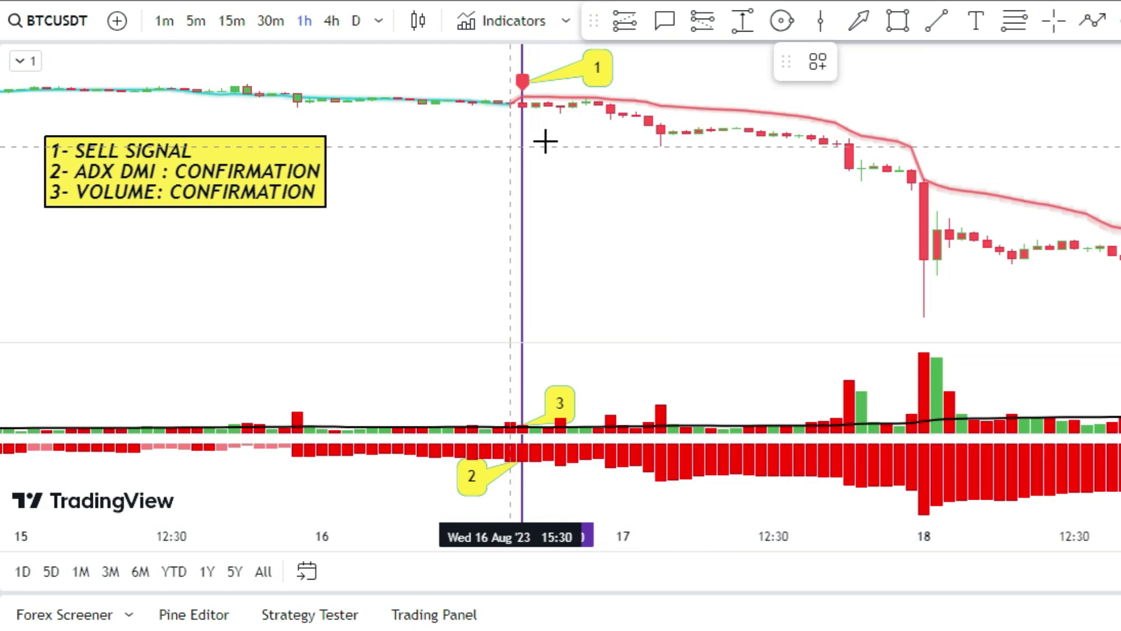
left_click(619, 229)
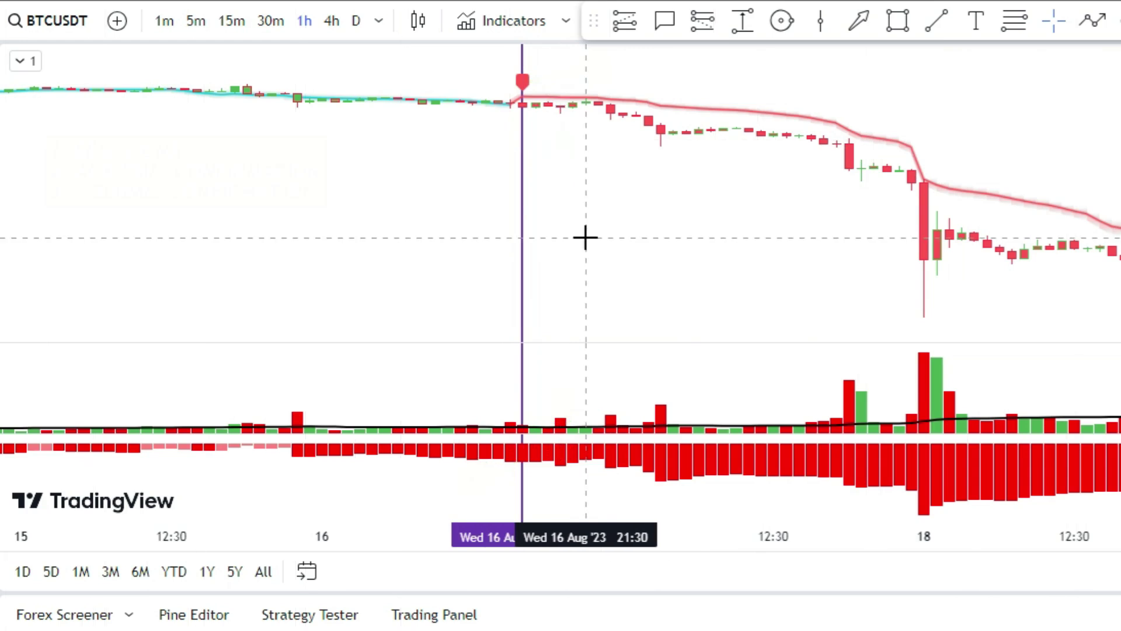
- Draw a horizontal trend line from 16 Aug 11:30 to 17 Aug 04:30 at the sell candle and label it "ENTRY LEVEL"
double_click(586, 238)
scroll(586, 238, "up", 4)
left_click_drag(348, 286, 526, 274)
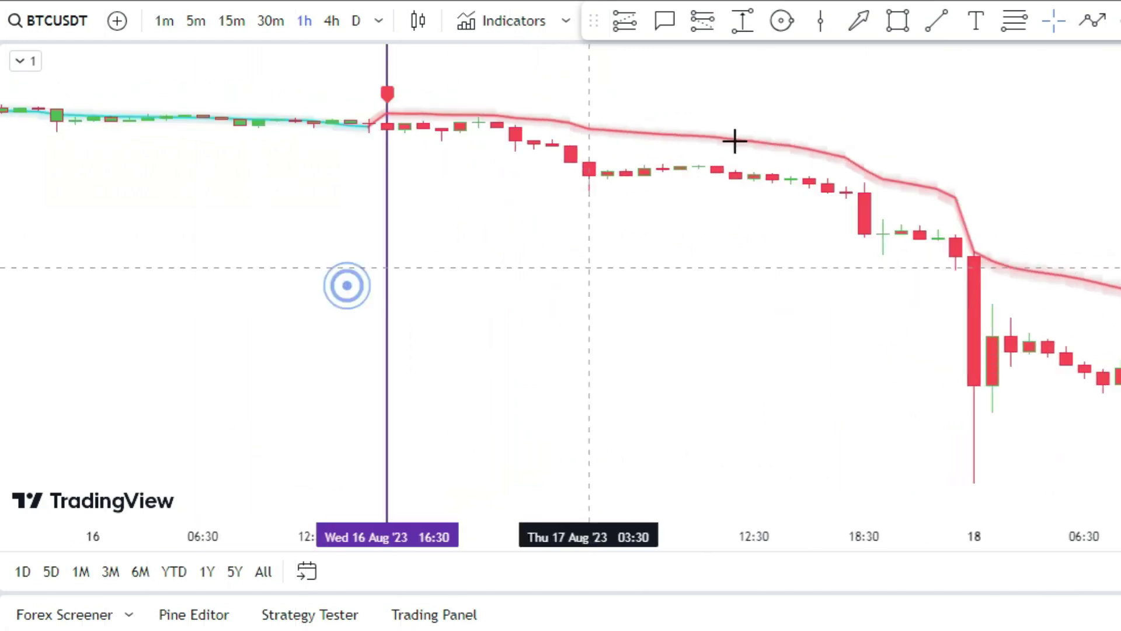
left_click(927, 25)
left_click(296, 130)
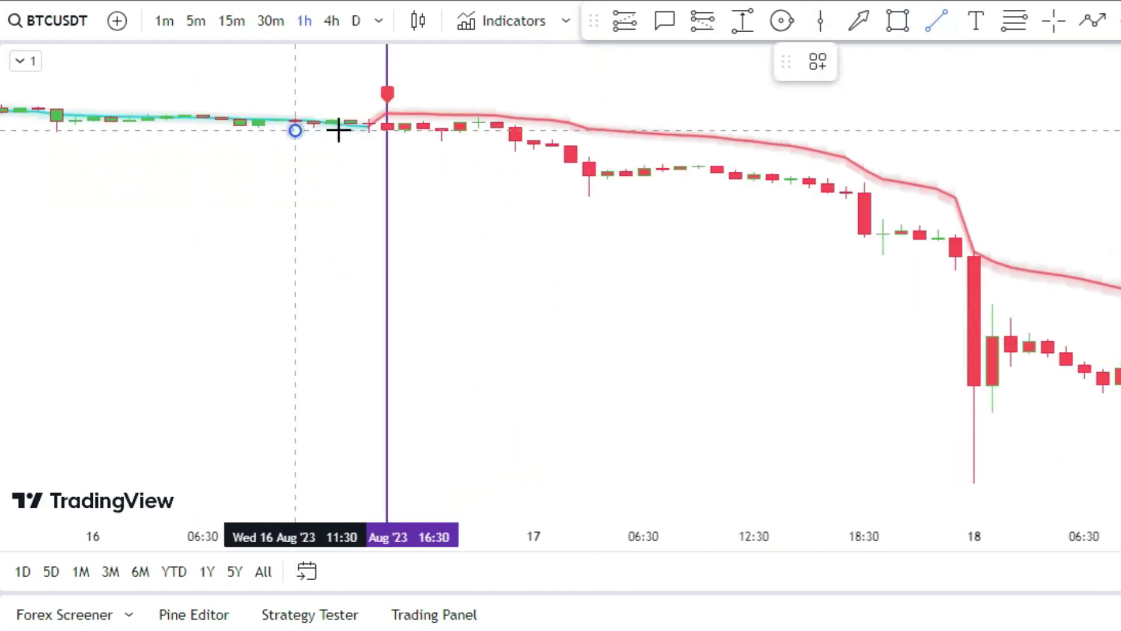
double_click(575, 129)
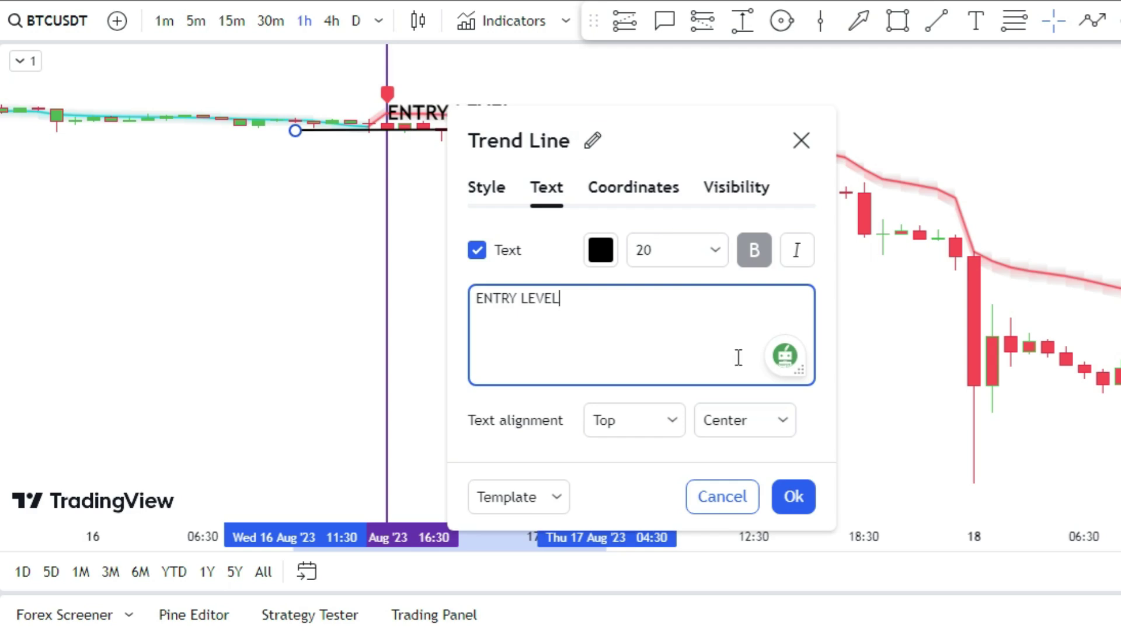
left_click(794, 496)
left_click(475, 331)
- Draw a horizontal trend line at the swing high from 14 Aug 14:30 to 16 Aug 23:30 and label it "STOPLOSS: RECENT SWING HIGH"
left_click_drag(364, 286, 520, 285)
scroll(521, 286, "down", 5)
left_click_drag(495, 358, 535, 356)
left_click(928, 29)
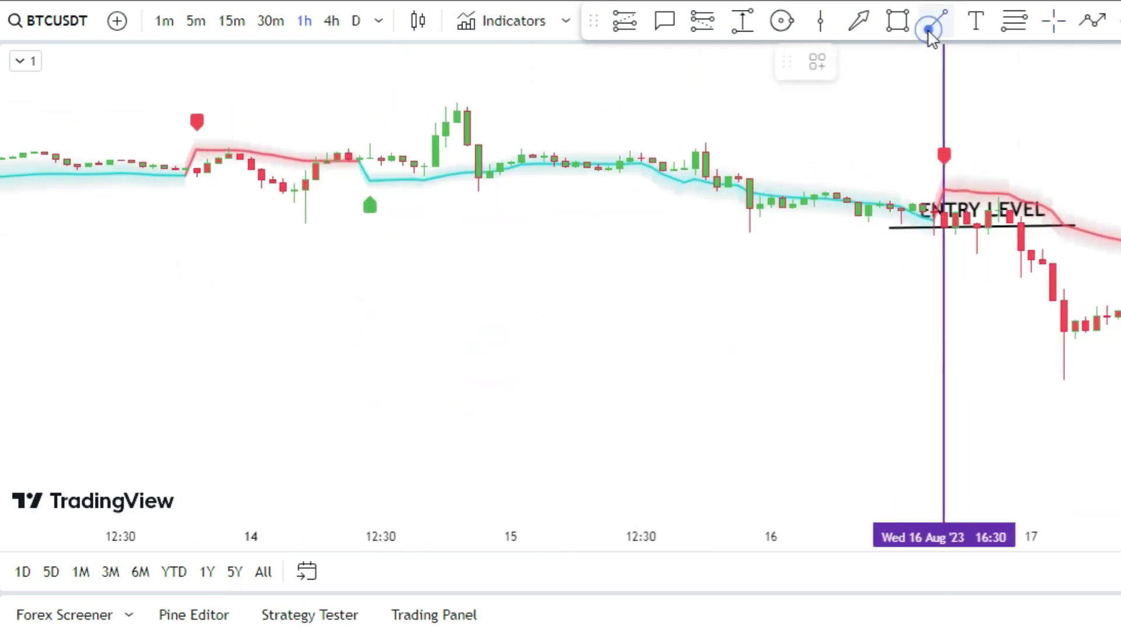
left_click(403, 102)
left_click(1023, 103)
double_click(878, 106)
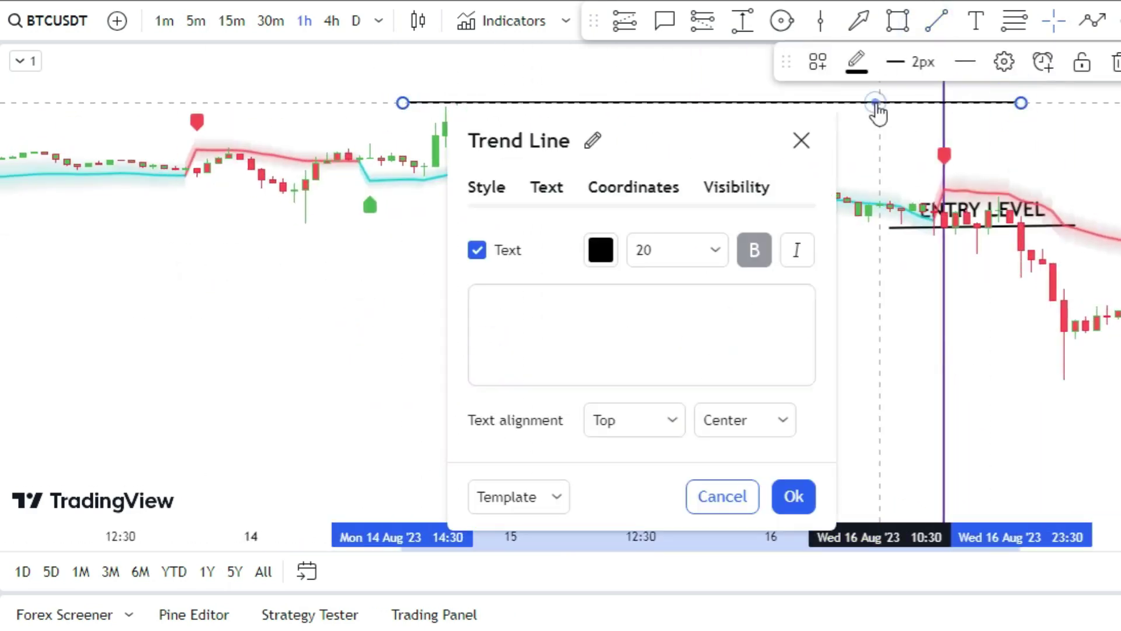
type("STOPLOSS: RECENT SWING HIGH")
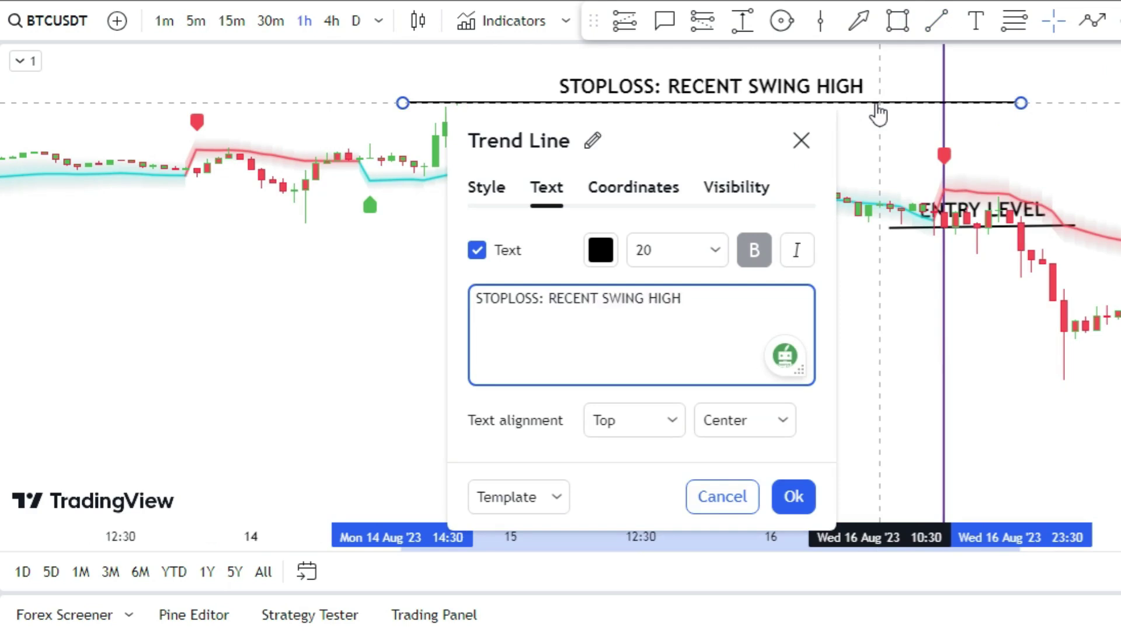
- Place a short position at the 16 Aug entry level with its stop at the swing high, a 1.51 risk/reward target and its end at the target-hit candle
left_click_drag(855, 388, 442, 336)
left_click(608, 153)
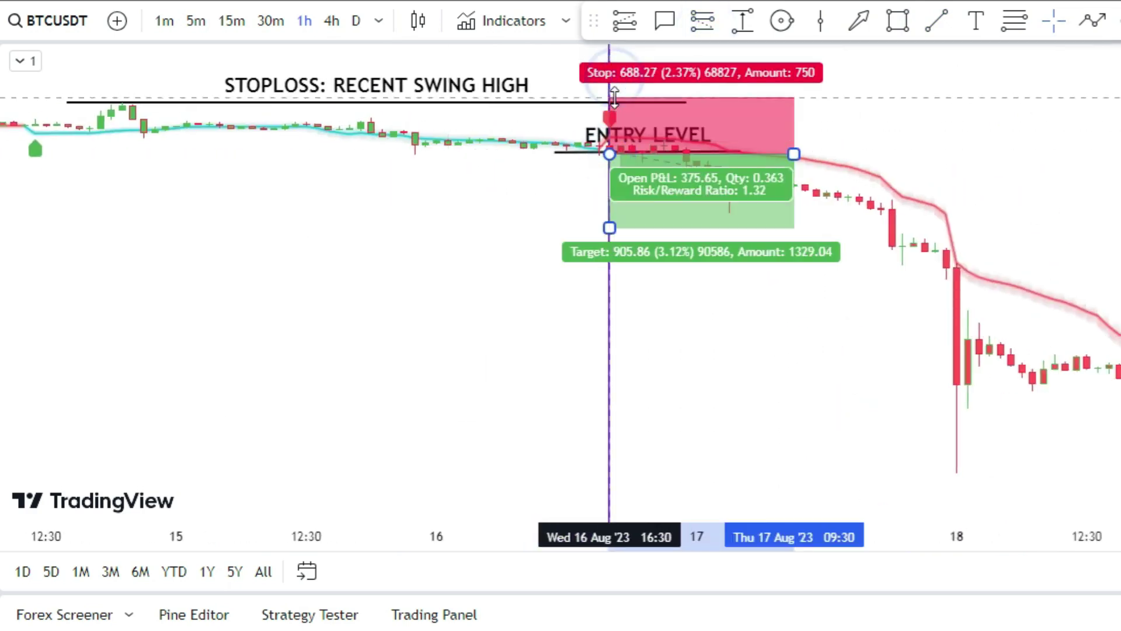
left_click_drag(613, 225, 610, 239)
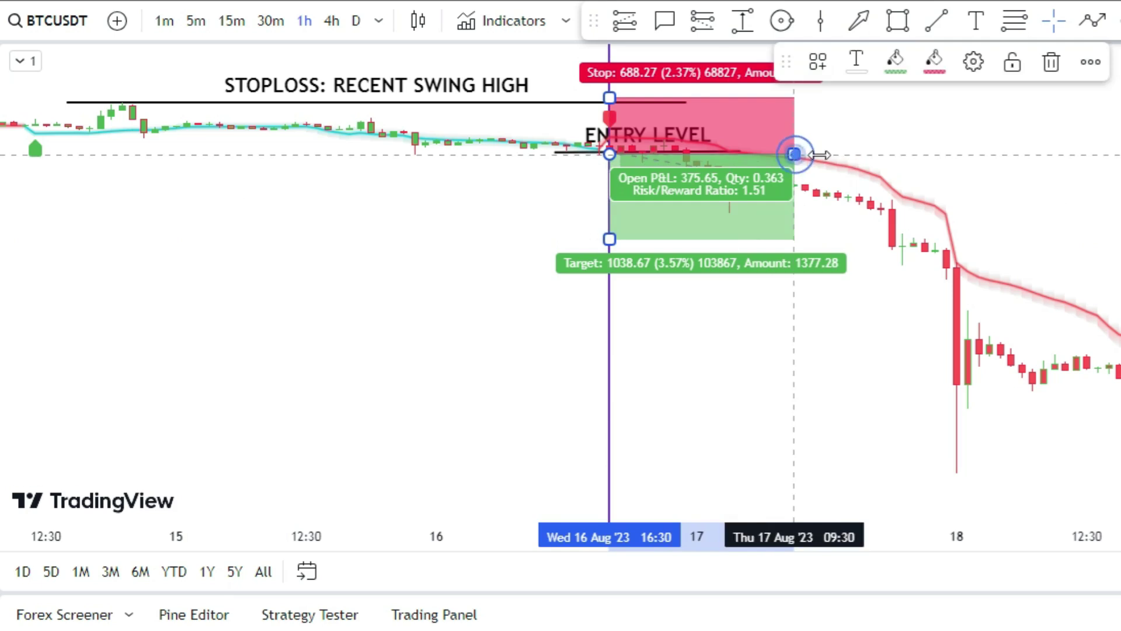
left_click_drag(794, 154, 904, 154)
left_click(967, 163)
- Add a text note reading "TP: R/R 1 : 1.5" below the short position's target zone
left_click(976, 22)
left_click(715, 261)
type("TP: R/R 1 : 1.5")
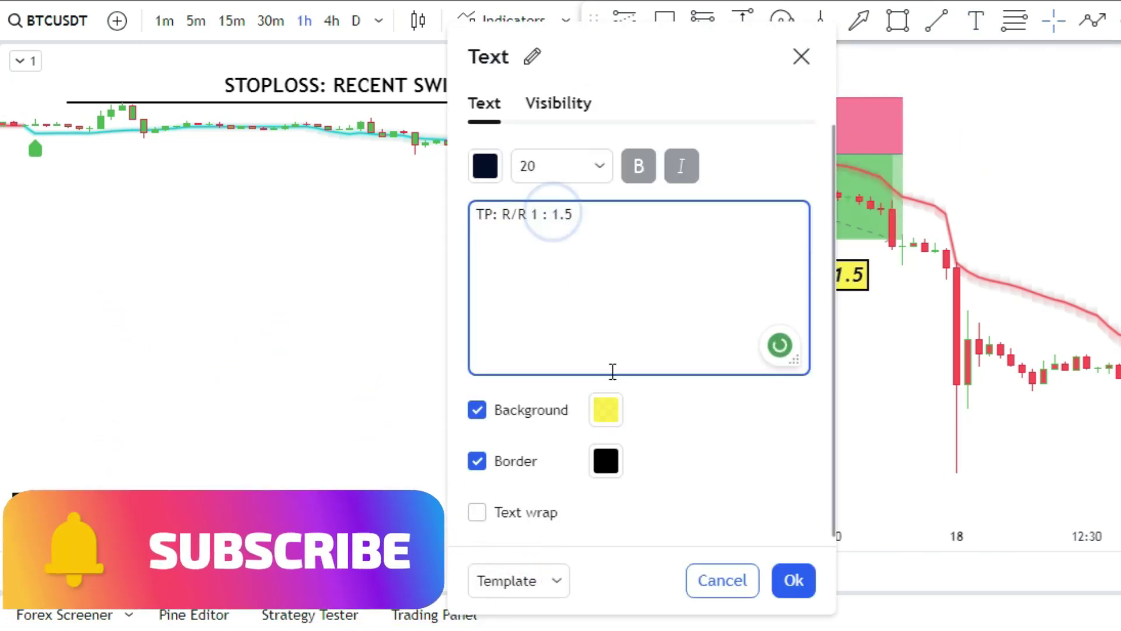
left_click(794, 580)
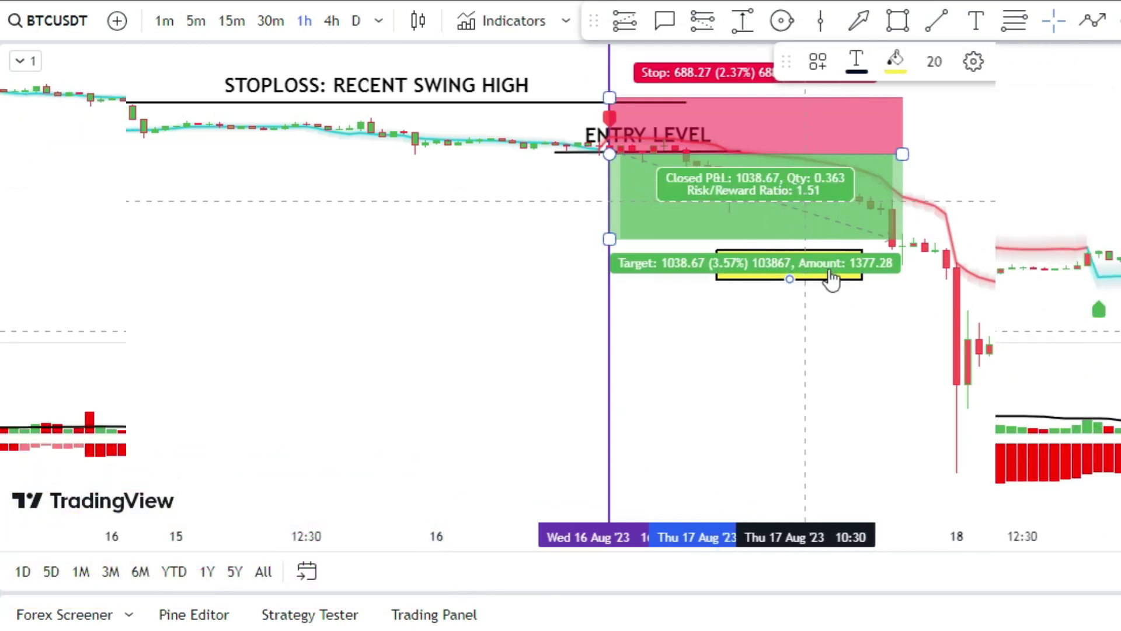
- Examine the buy and sell signals with their volume and histogram bars from 16 to 24 Aug
left_click_drag(759, 337, 420, 338)
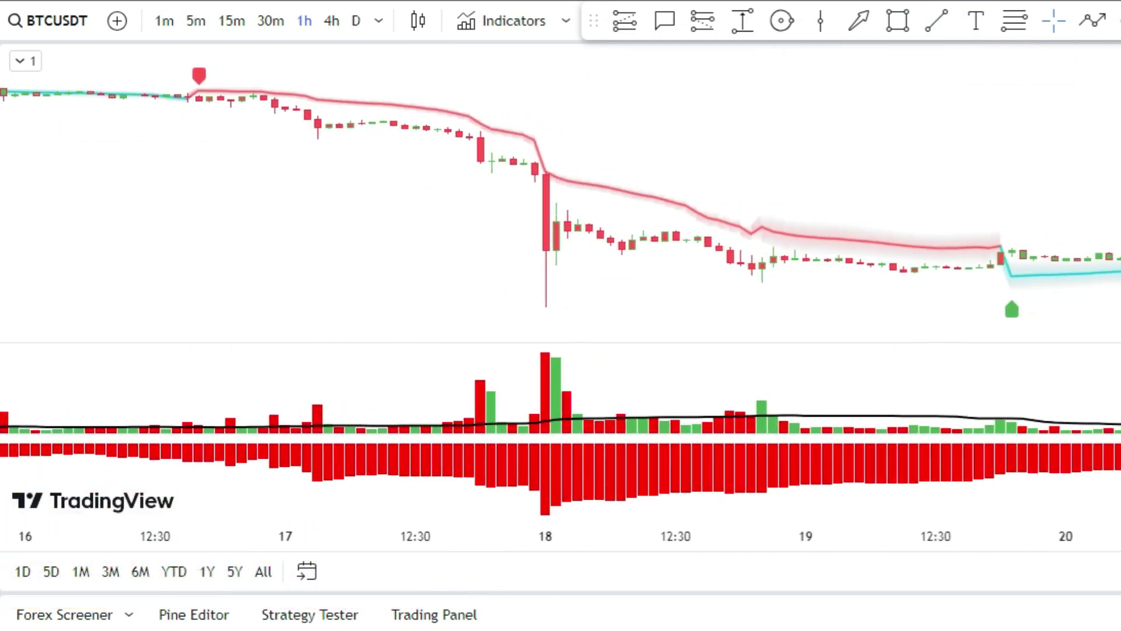
key("Right")
key("Right")
key("Right")
key("Right")
key("Right")
key("Right")
key("Right")
key("Right")
key("Right")
key("Right")
key("Right")
key("Right")
key("Right")
key("Right")
key("Right")
key("Right")
key("Right")
key("Right")
key("Right")
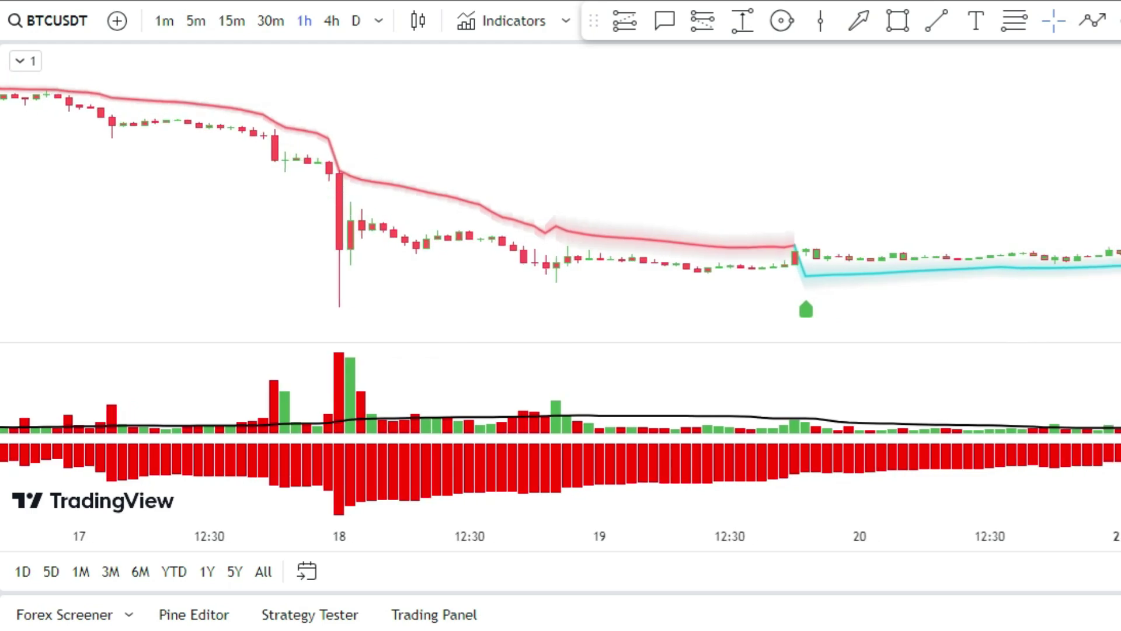
key("Right")
key("Right")
key("Right")
key("Right")
key("Right")
key("Right")
key("Right")
key("Right")
key("Right")
key("Right")
key("Right")
key("Right")
key("Right")
key("Right")
key("Right")
key("Right")
key("Right")
key("Right")
key("Right")
key("Right")
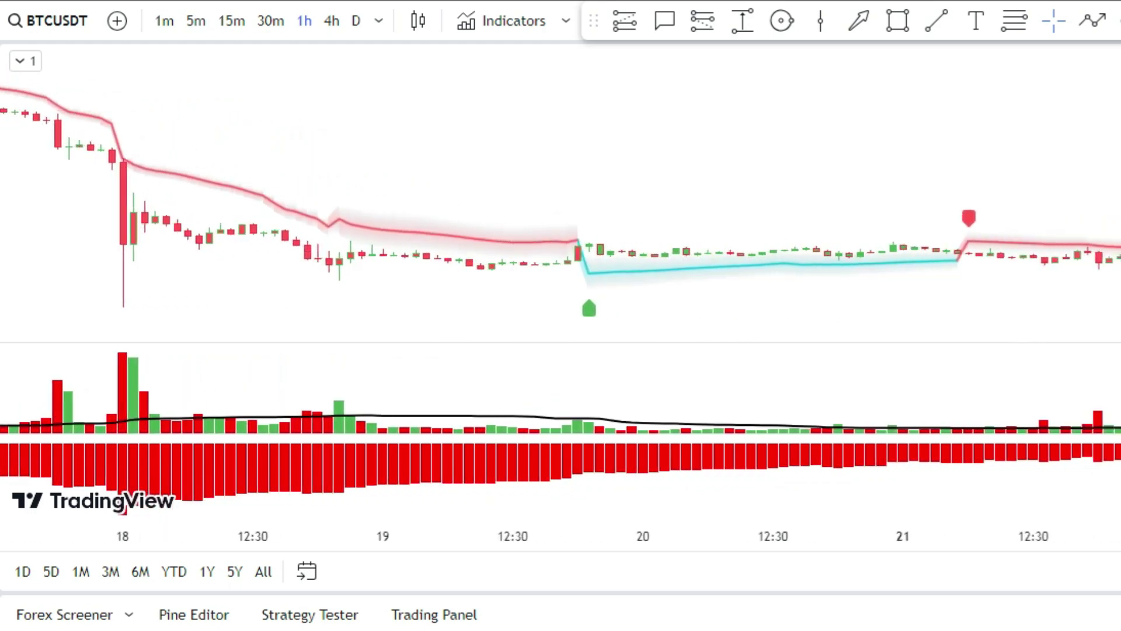
key("Right")
key("Right")
key("Right")
key("Right")
key("Right")
key("Right")
key("Right")
key("Right")
key("Right")
key("Right")
key("Right")
key("Right")
key("Right")
key("Right")
key("Right")
key("Right")
key("Right")
key("Right")
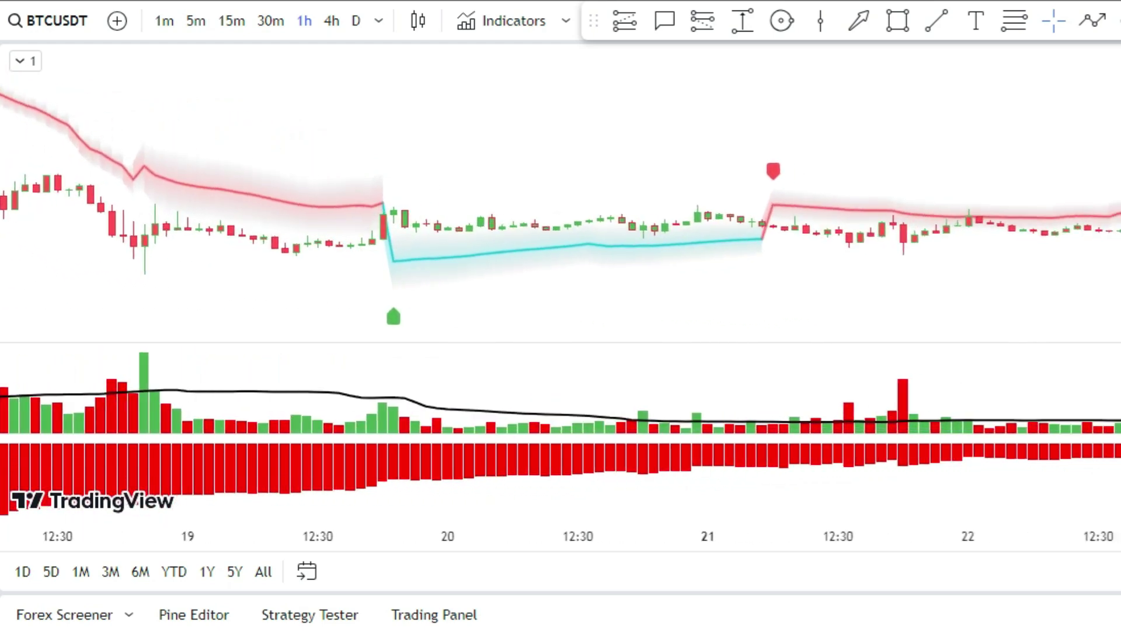
key("Right")
key("Right")
key("Right")
key("Right")
key("Right")
key("Right")
key("Right")
key("Right")
key("Right")
key("Right")
key("Right")
key("Right")
key("Right")
key("Right")
key("Right")
key("Right")
key("Right")
key("Right")
key("Right")
key("Right")
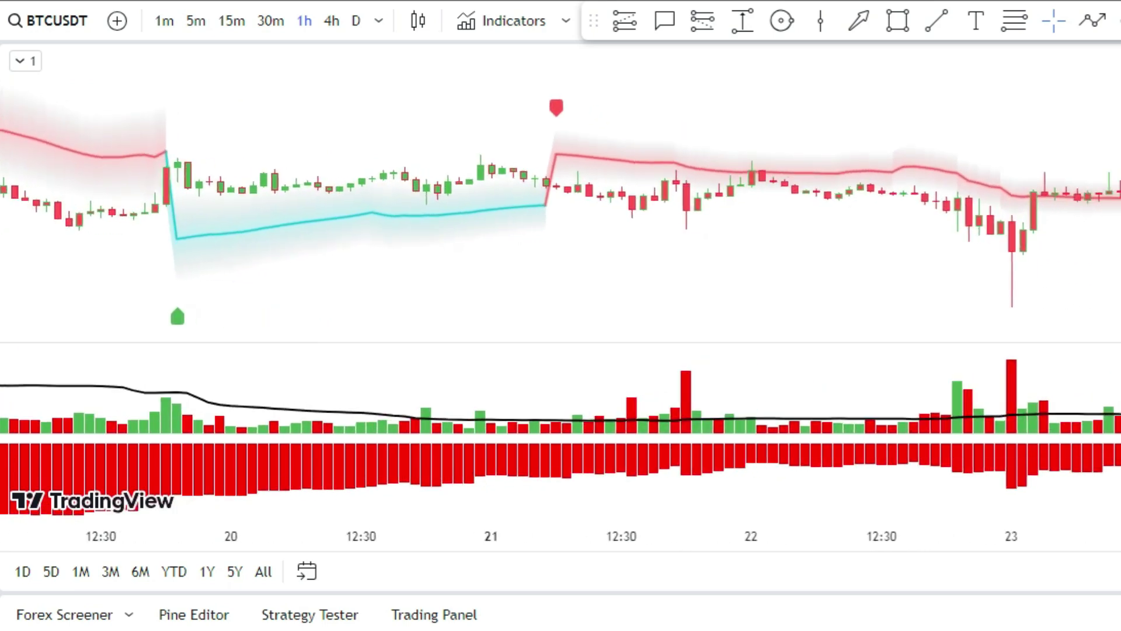
key("Right")
key("Right")
key("Right")
key("Right")
key("Right")
key("Right")
key("Right")
key("Right")
key("Right")
key("Right")
key("Right")
key("Right")
key("Right")
key("Right")
key("Right")
key("Right")
key("Right")
key("Right")
key("Right")
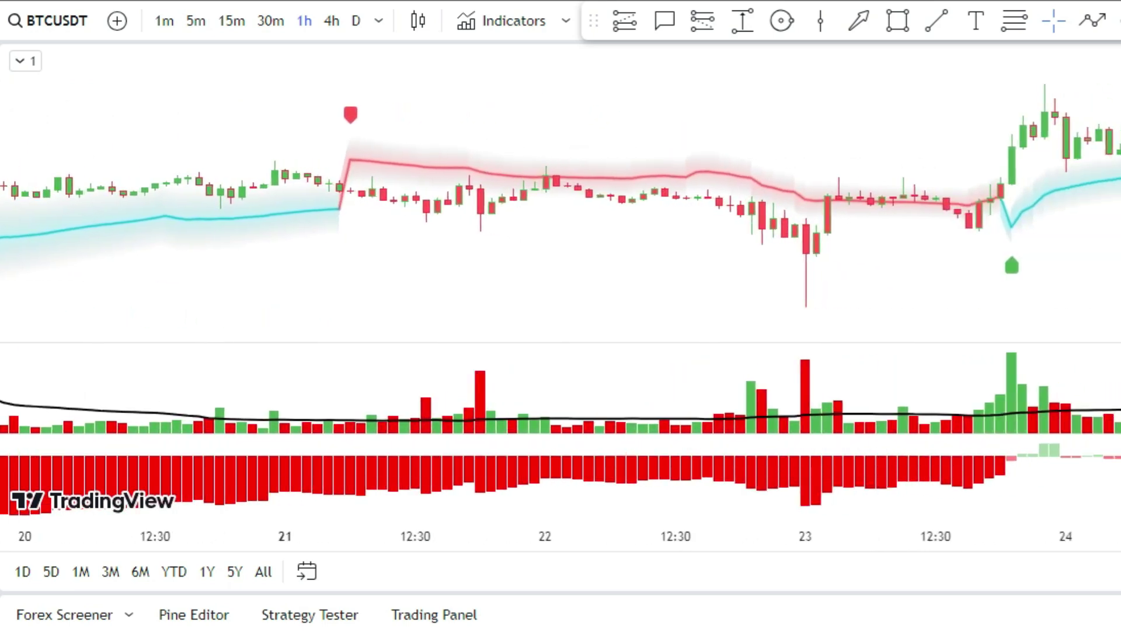